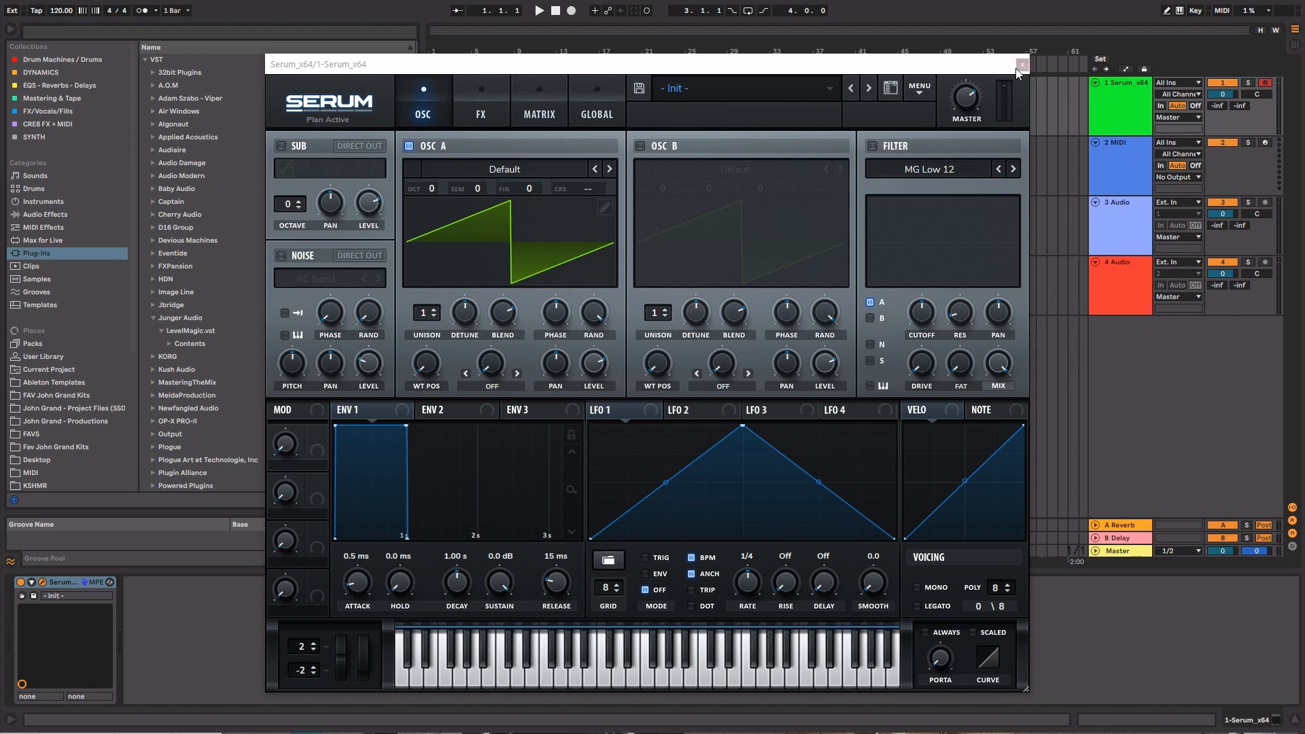
Create a four-bar MIDI clip on the Serum track holding a two-beat C3 note at its start
click(1022, 64)
drag(482, 59, 460, 60)
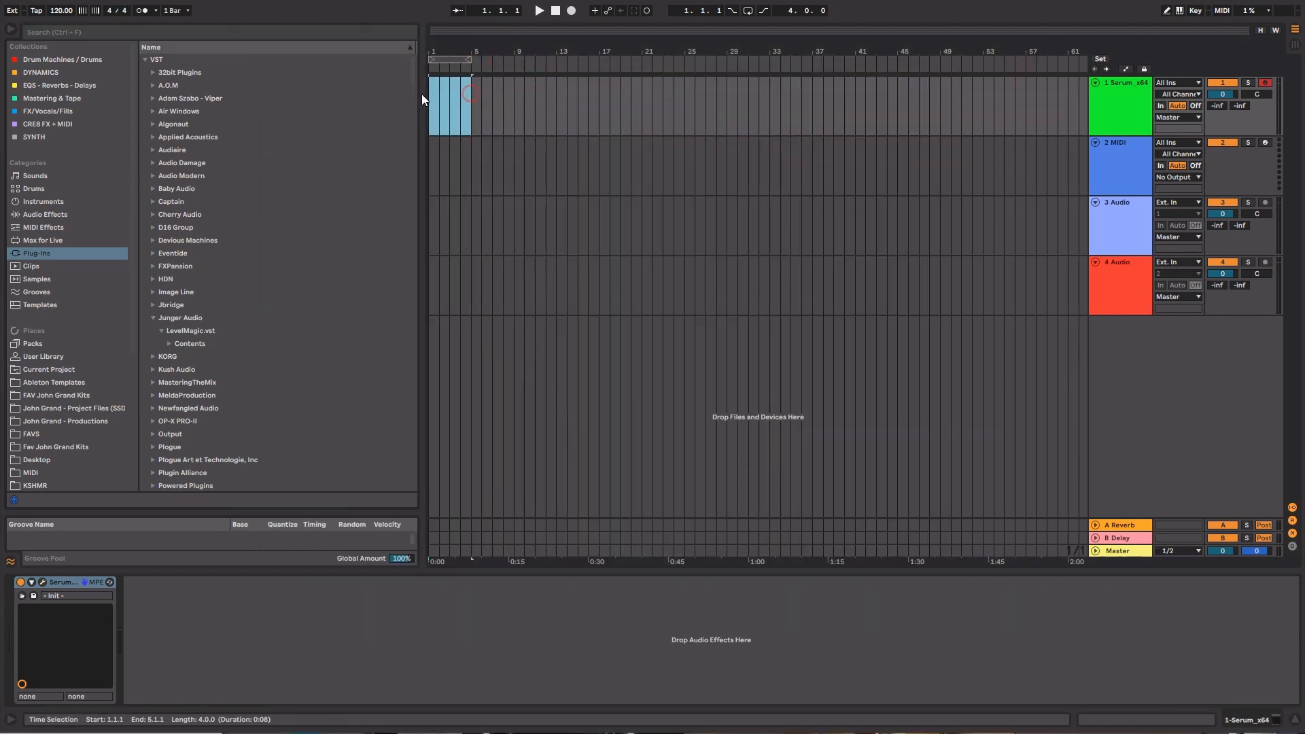
key(ctrl+shift+m)
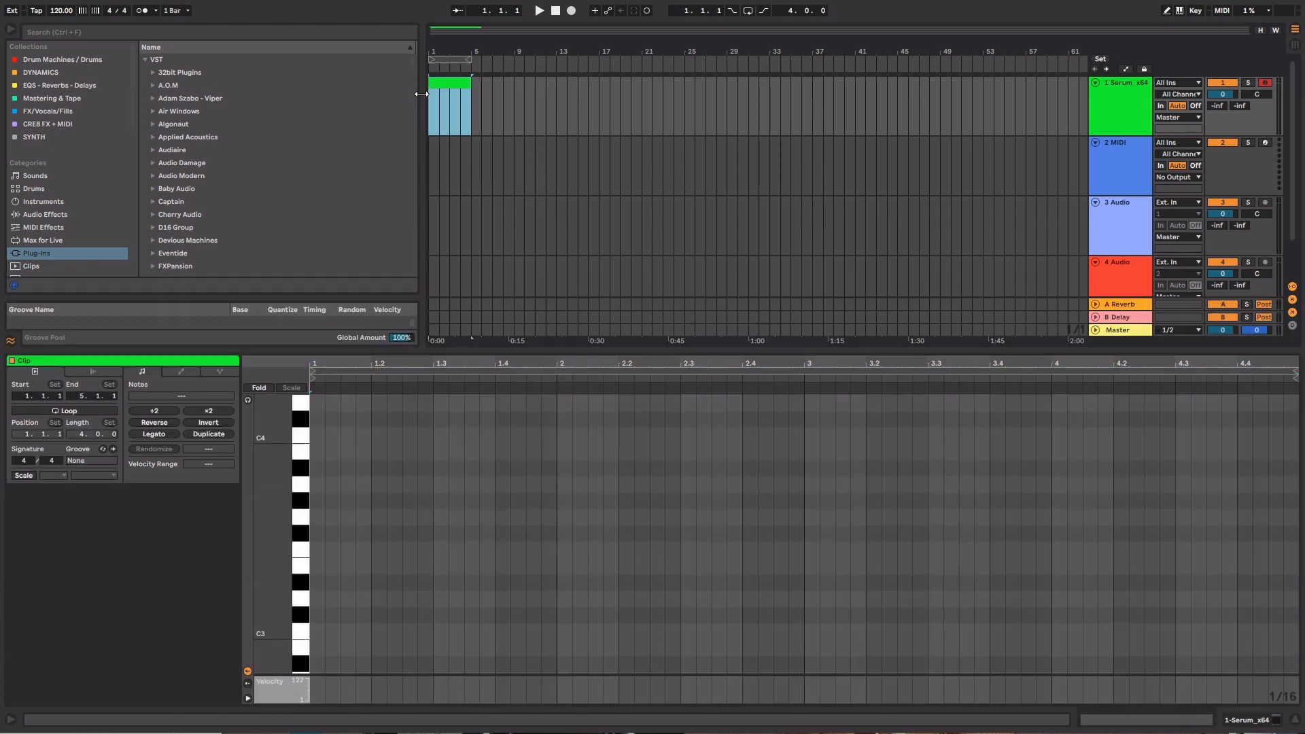
double_click(317, 631)
drag(324, 630, 440, 630)
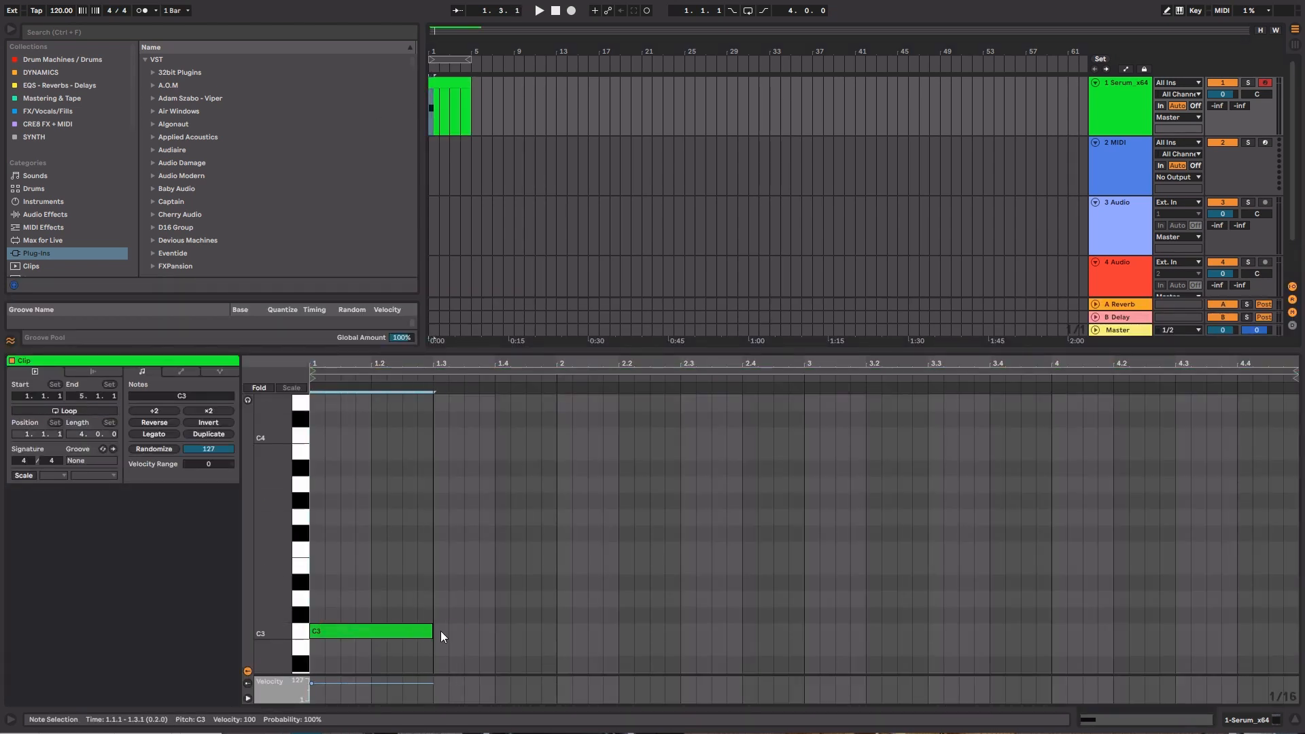
Loop the four-bar MIDI clip in the arrangement and play it briefly
drag(432, 52, 434, 52)
click(449, 59)
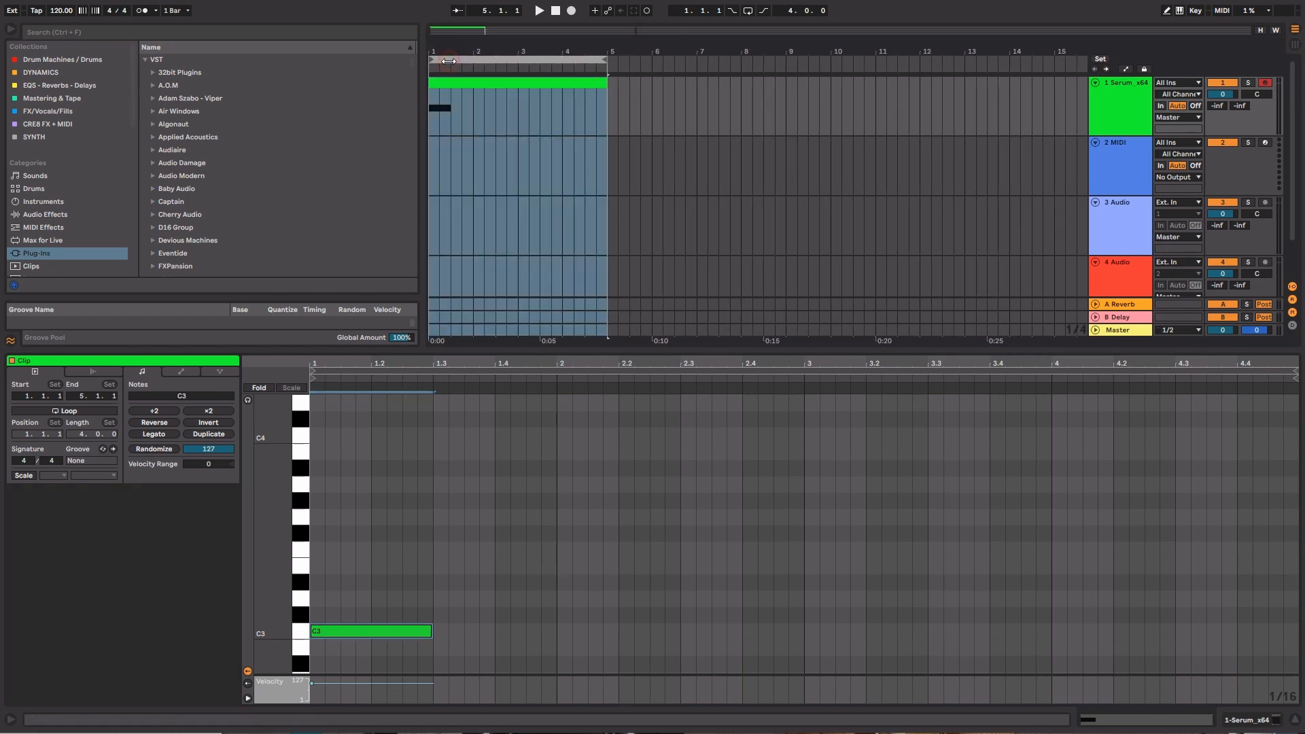
key(ctrl+l)
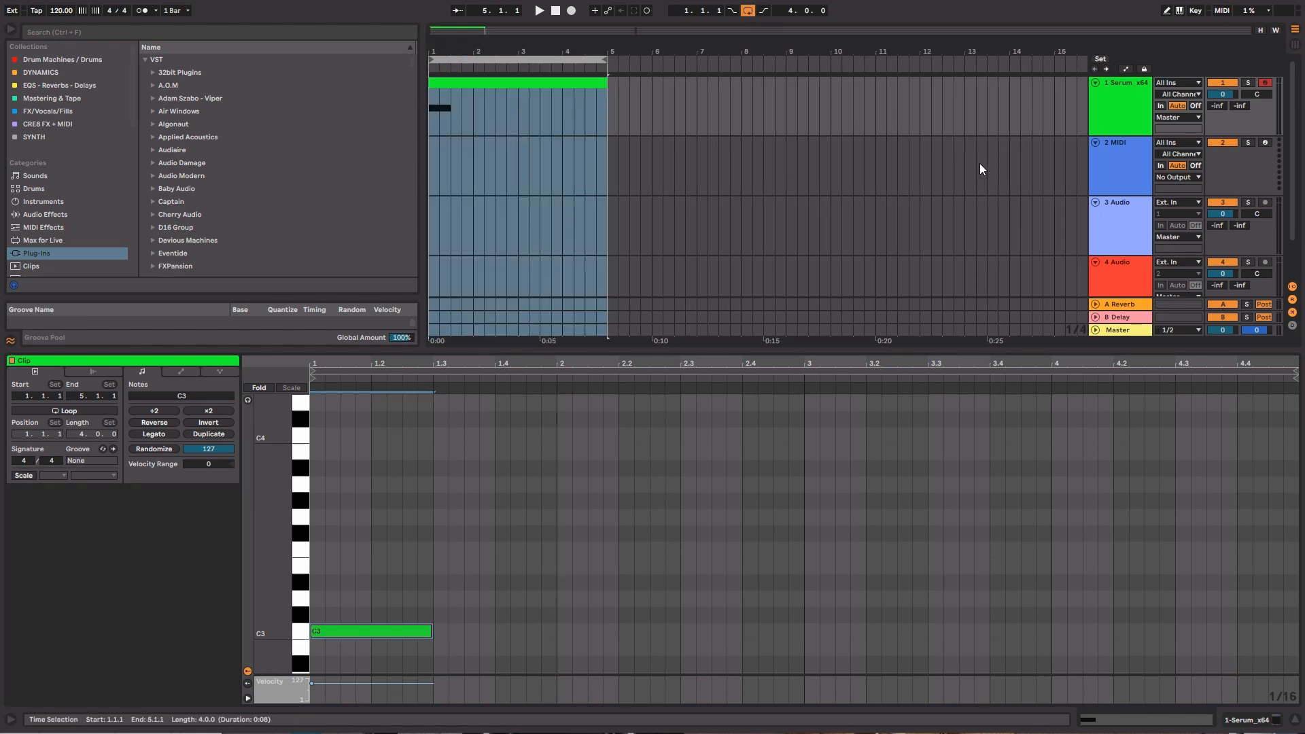
key(space)
key(space)
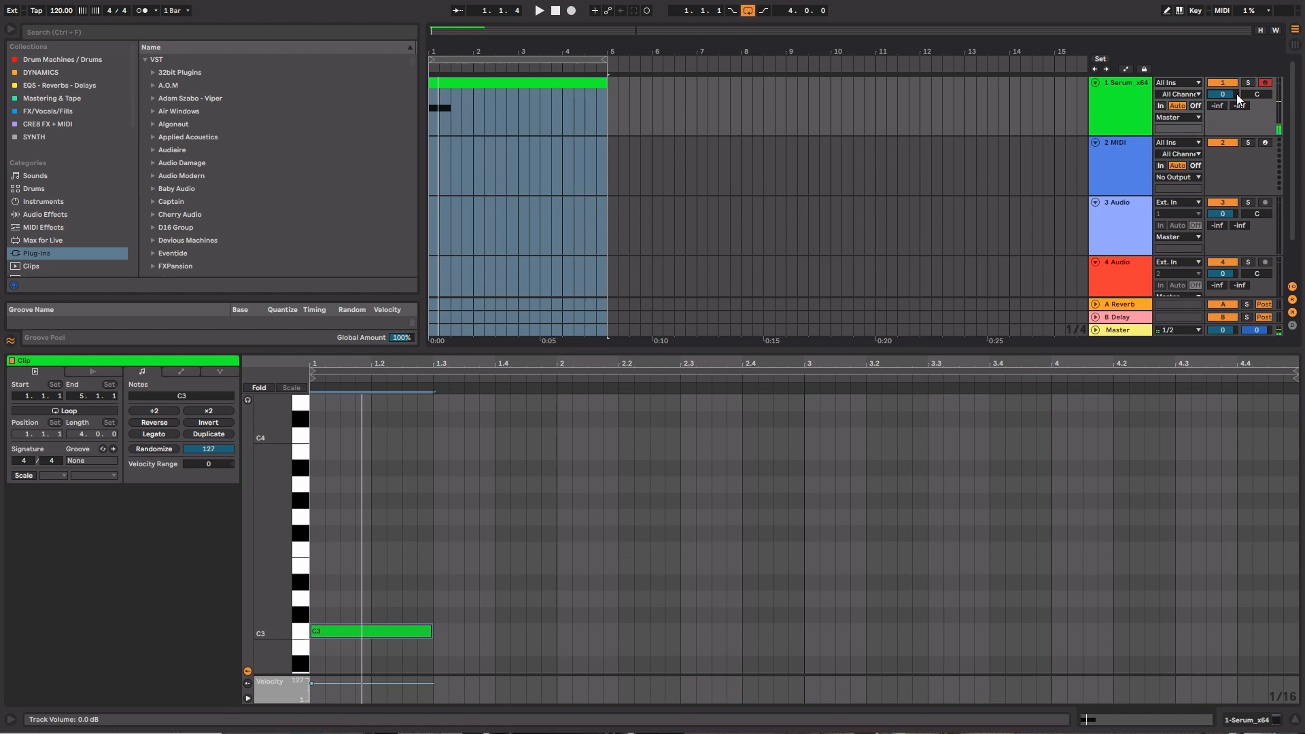
Set the Serum track's volume to -10 dB
click(1234, 94)
text(-10)
key(Return)
Reopen the Serum synth from its track and switch off oscillator A
double_click(1129, 115)
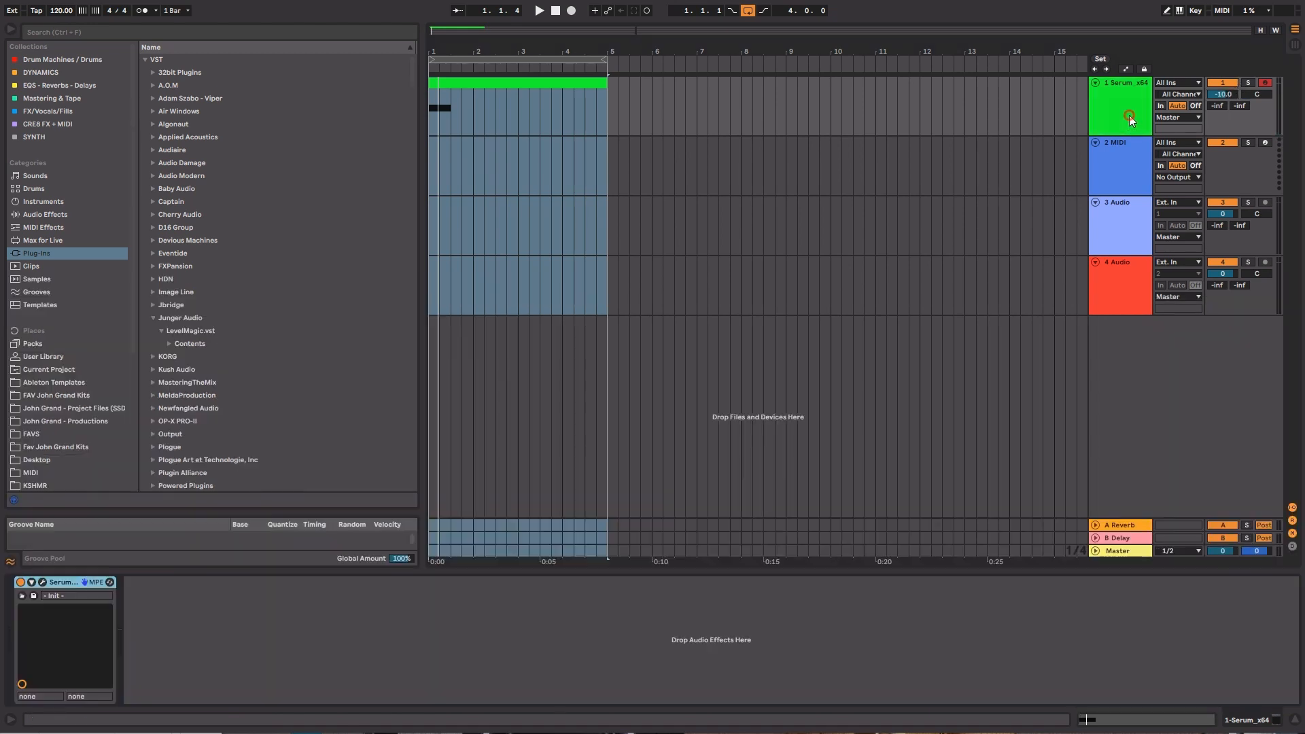
click(41, 583)
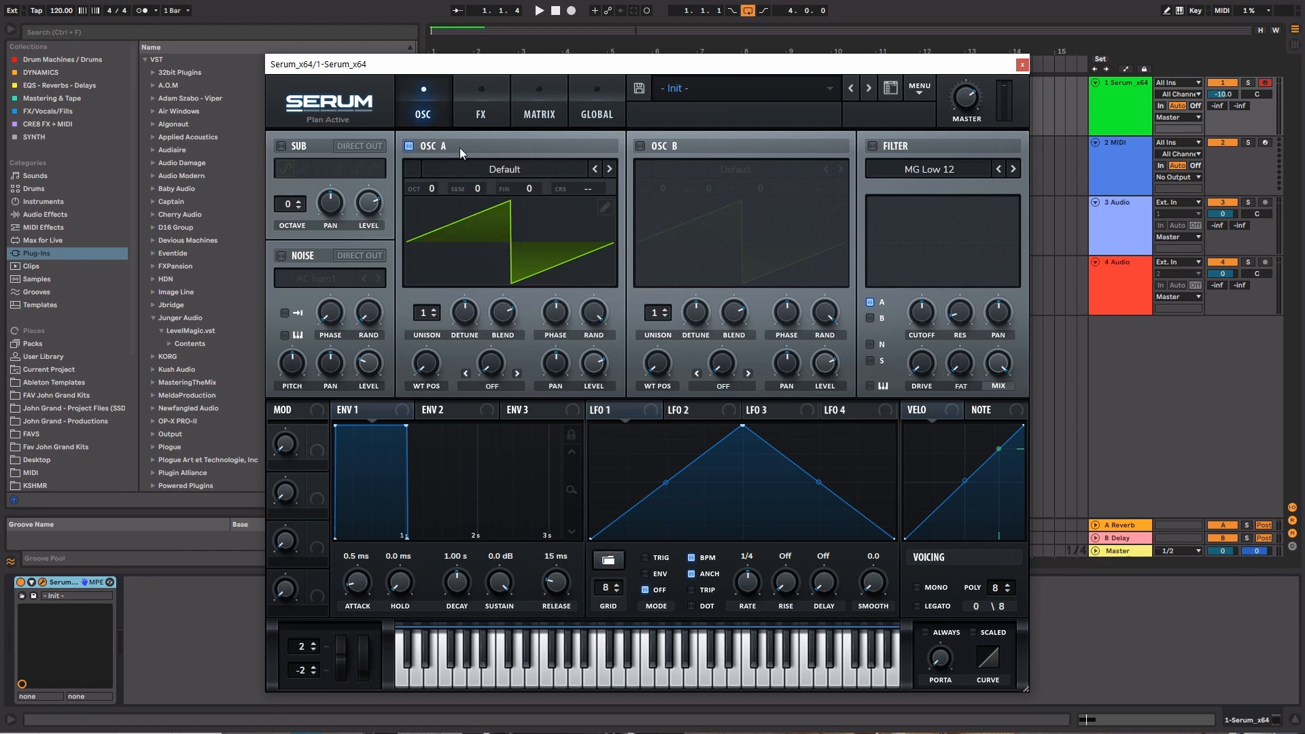
click(508, 172)
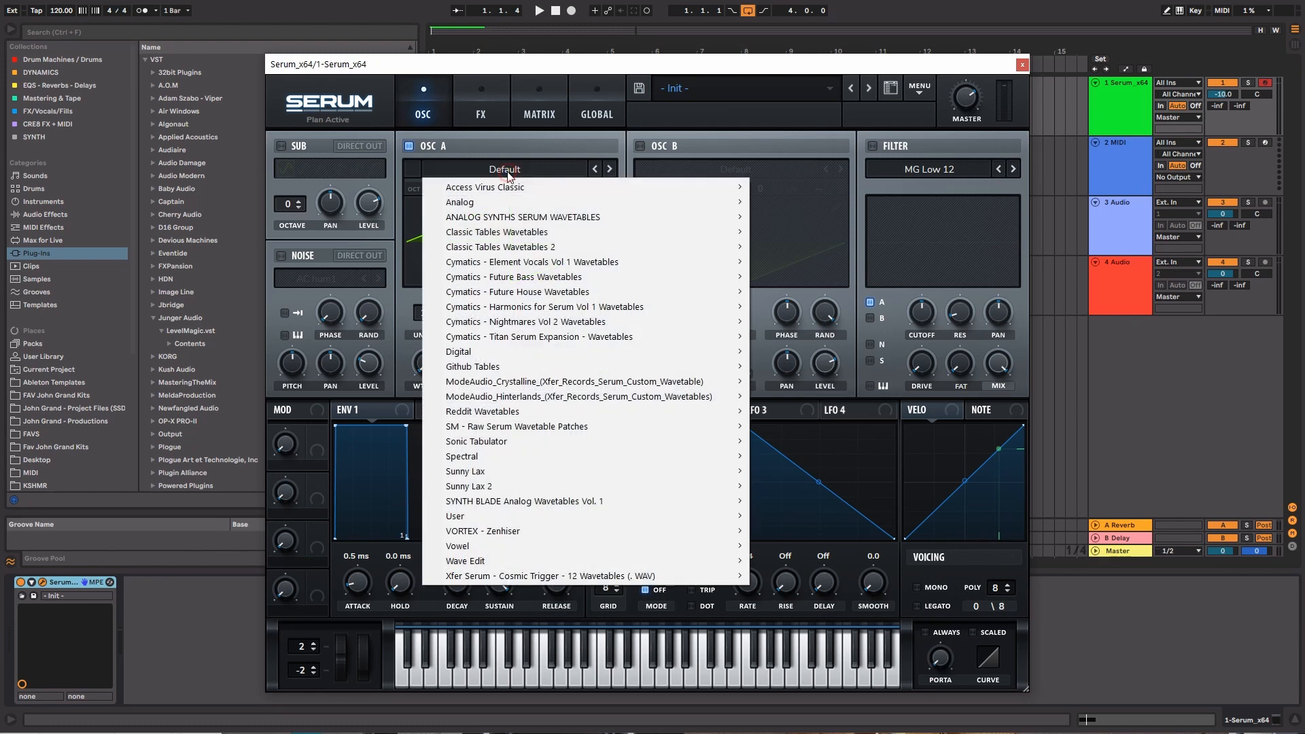
click(421, 148)
click(420, 146)
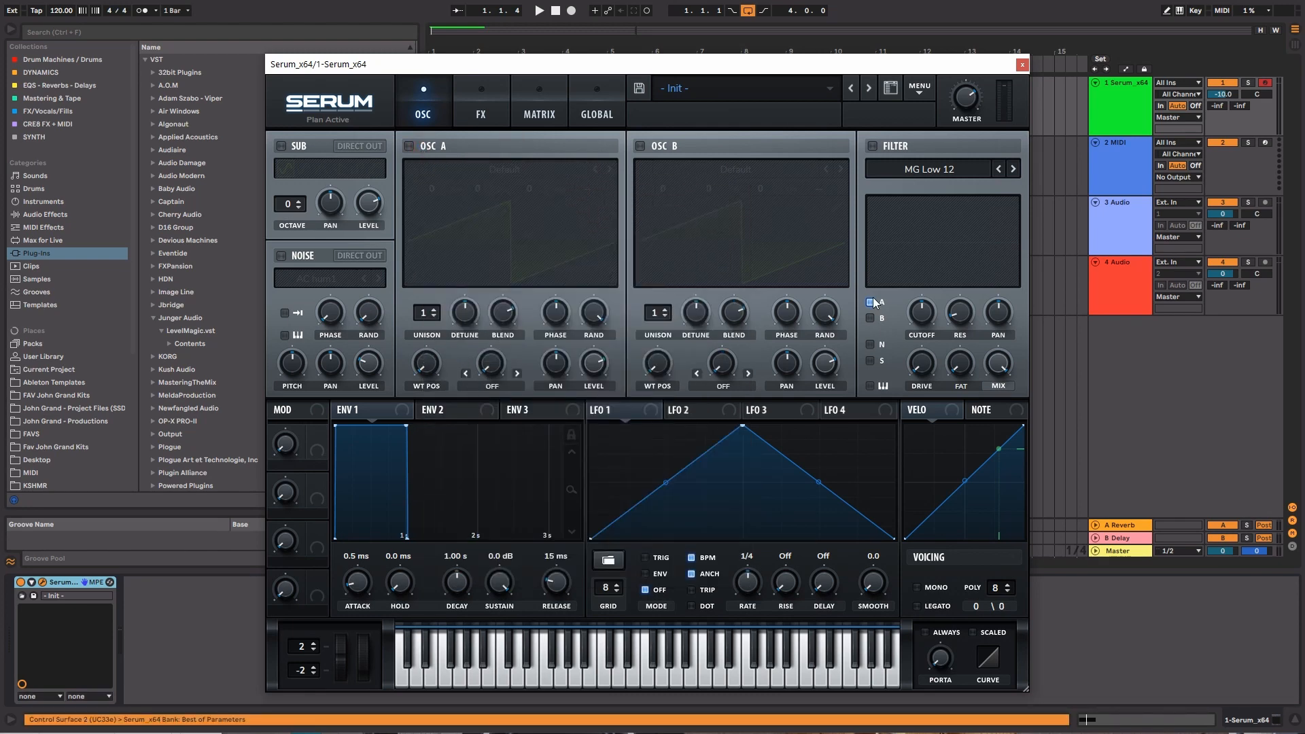
Enable the filter and the noise oscillator, loading the BrightWhite sample from the Analog noise category
click(887, 147)
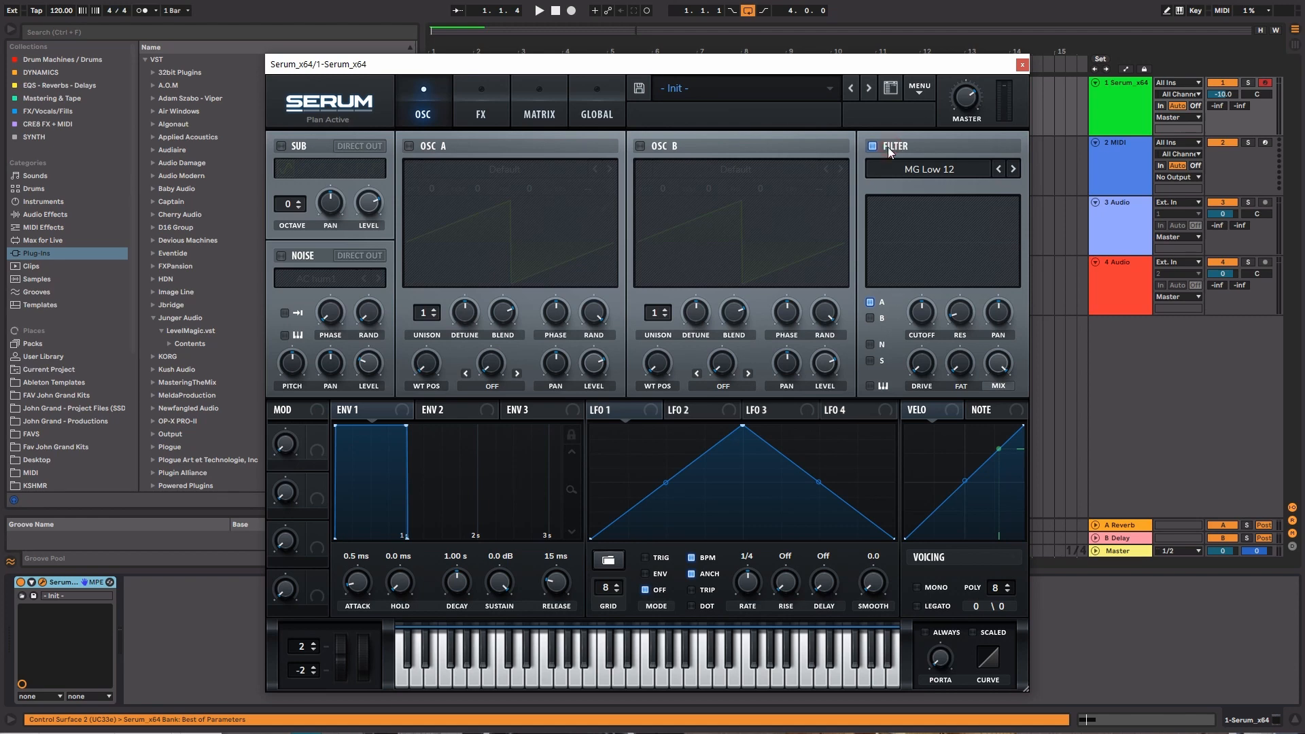
click(294, 258)
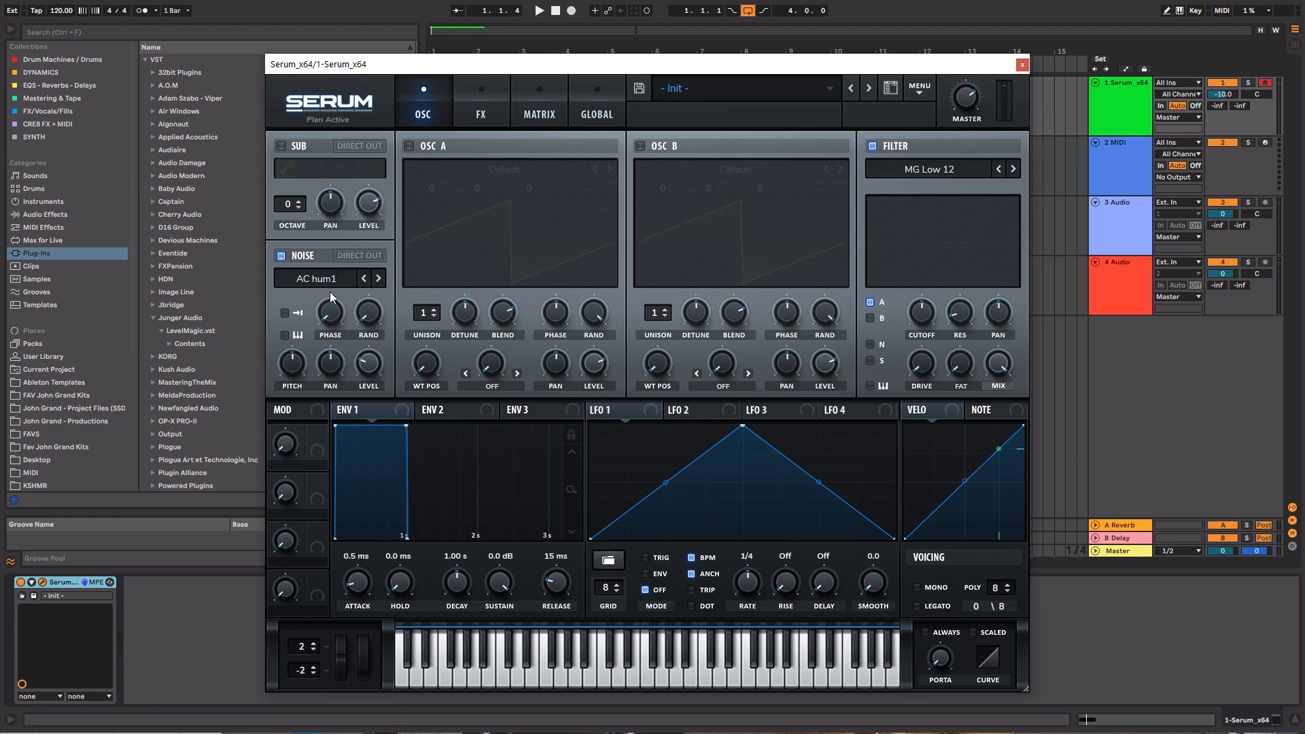
click(328, 284)
mouse_move(333, 299)
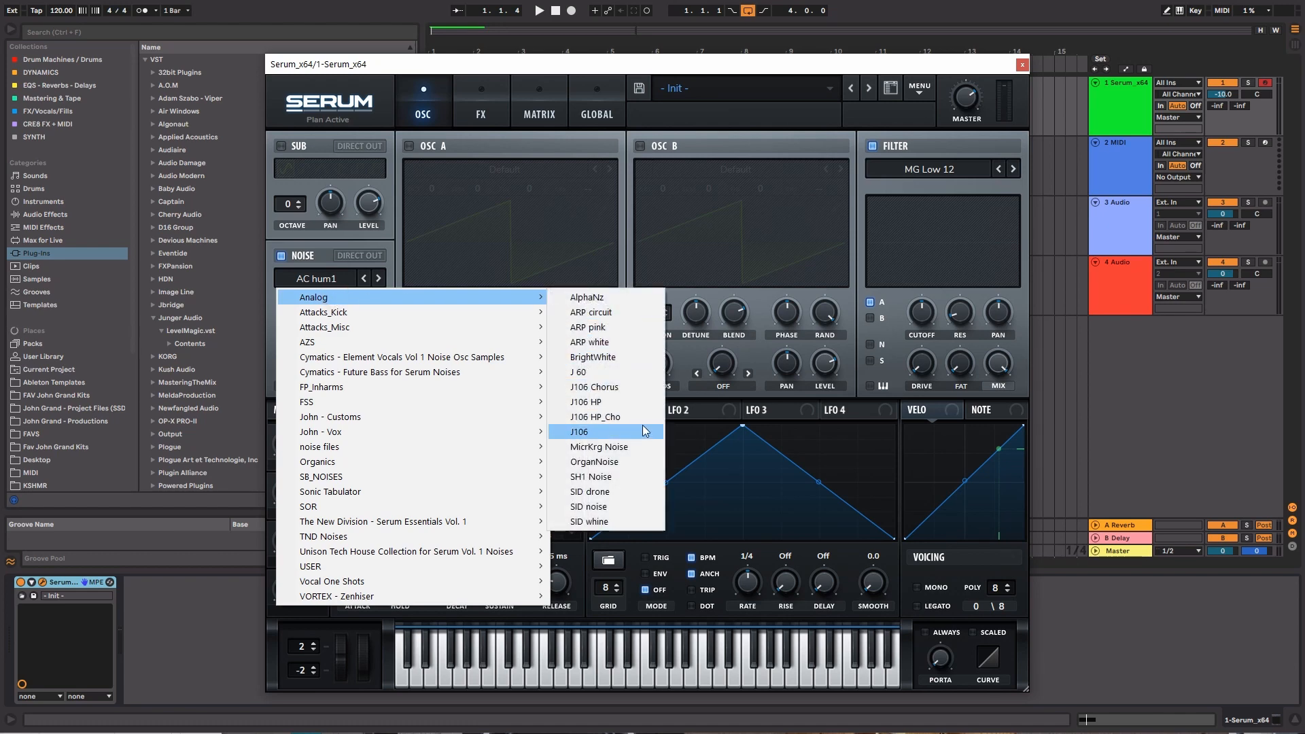
click(616, 356)
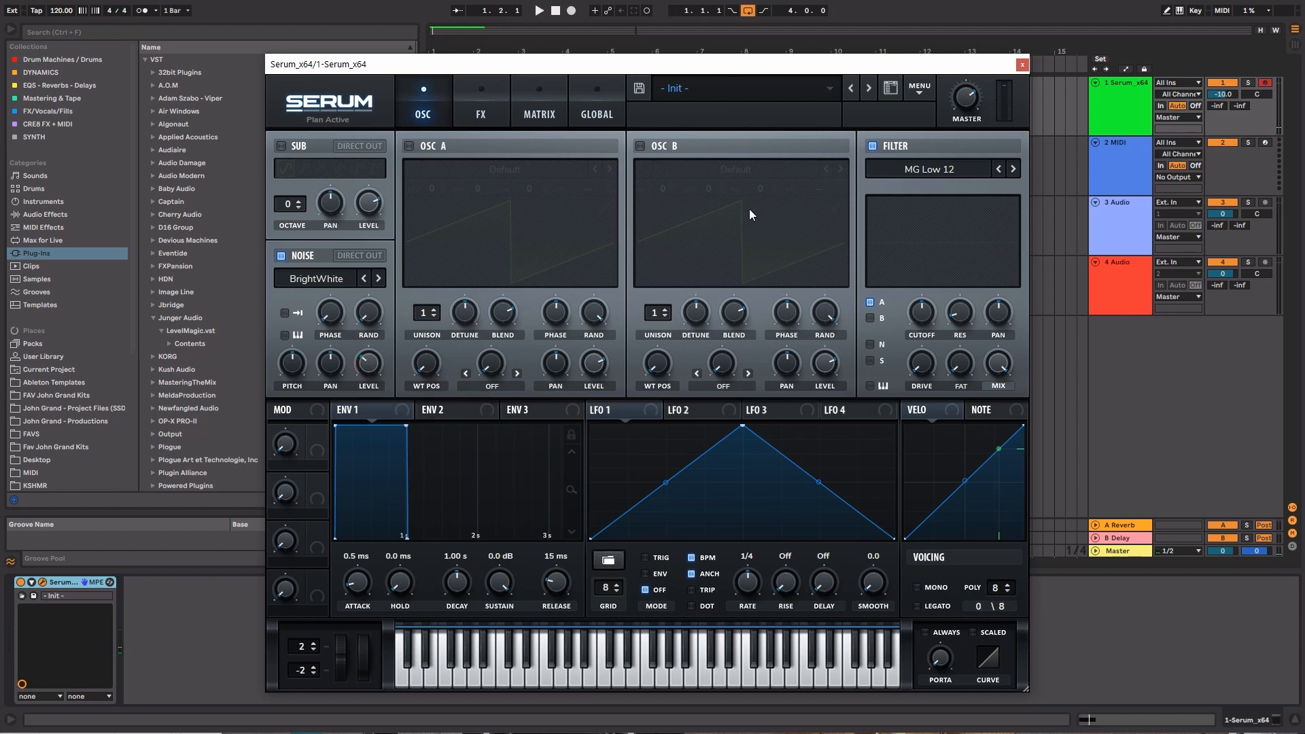
Assign Envelope 2 as a modulator of the filter cutoff and adjust the cutoff
click(476, 411)
drag(485, 417, 850, 224)
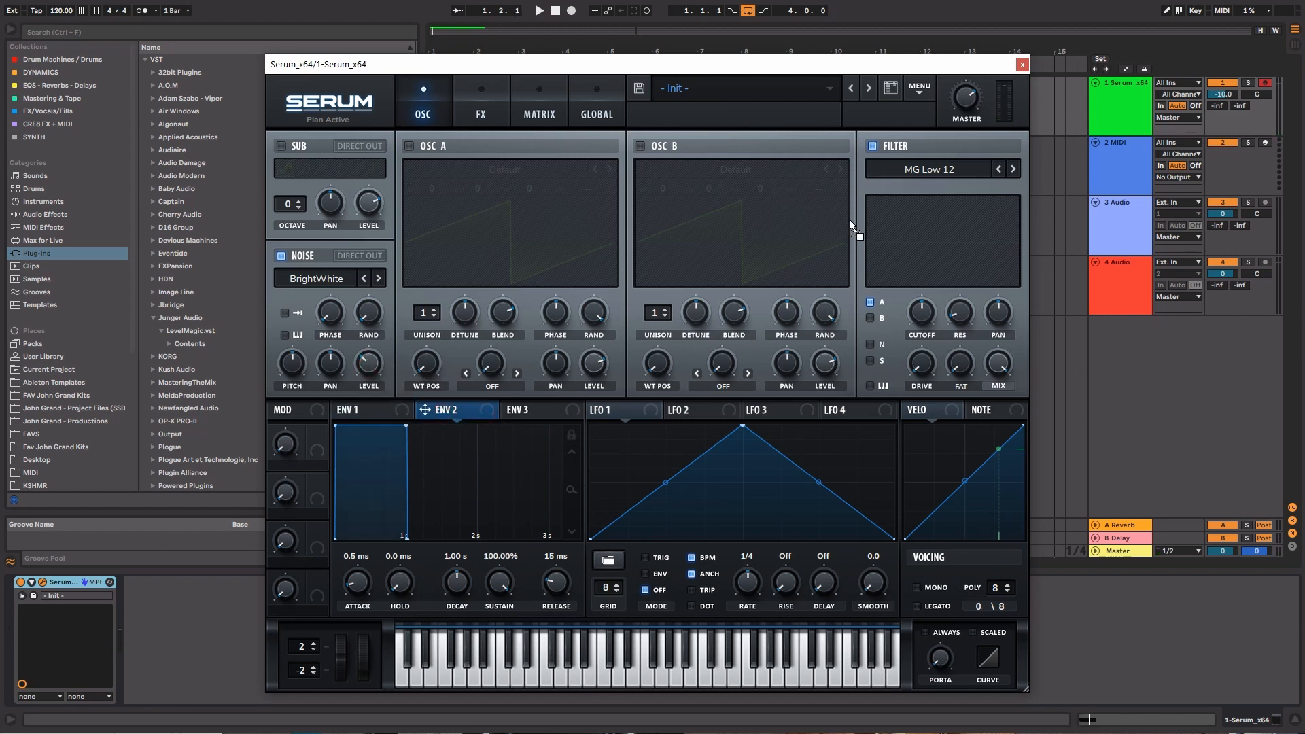
drag(920, 316, 910, 402)
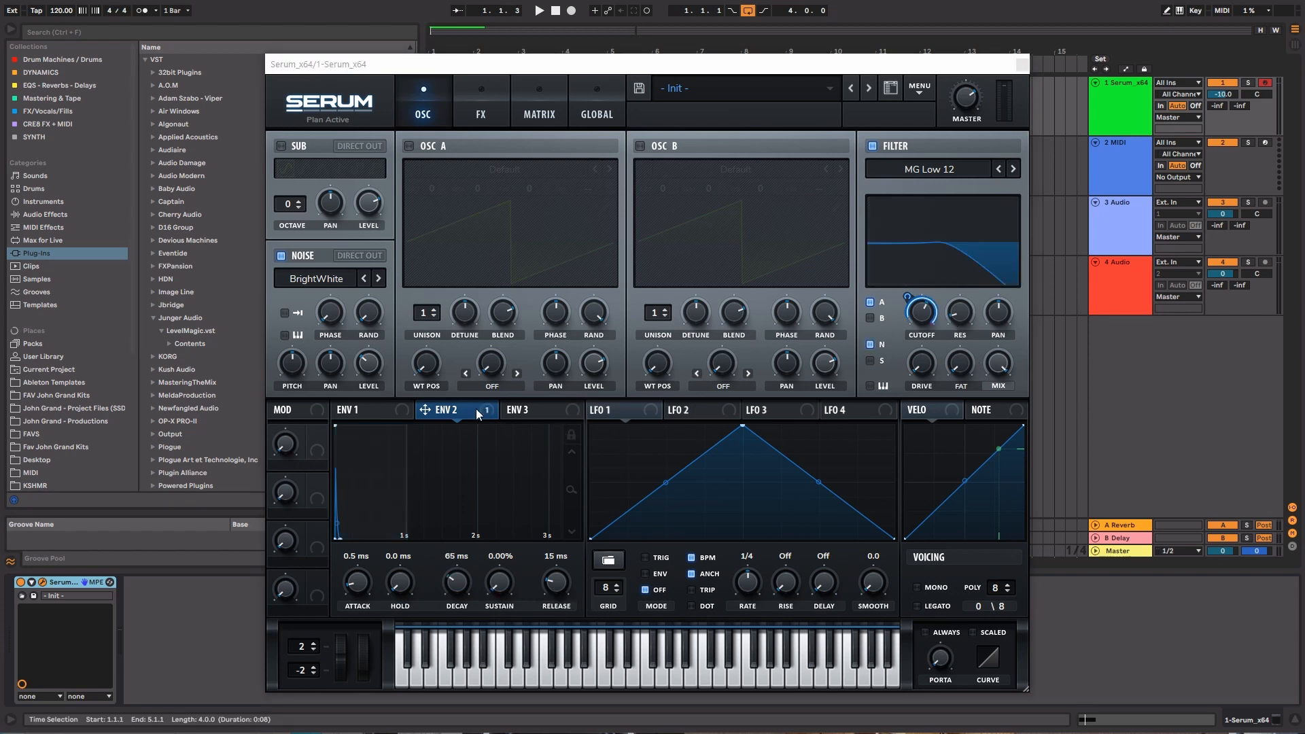
Lower the filter cutoff to near its minimum and set Envelope 2 to 1.24 s decay and 14.04% sustain
mouse_move(471, 414)
drag(496, 598, 524, 401)
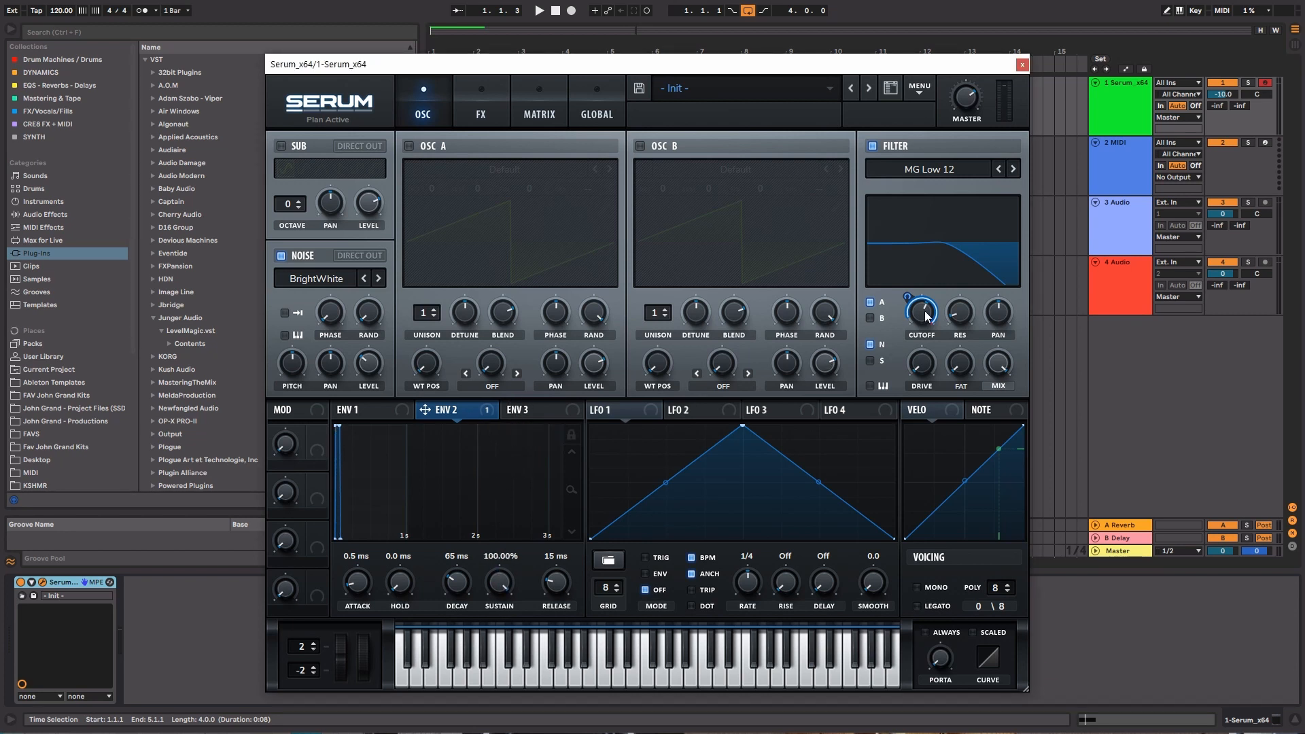
drag(922, 313, 917, 427)
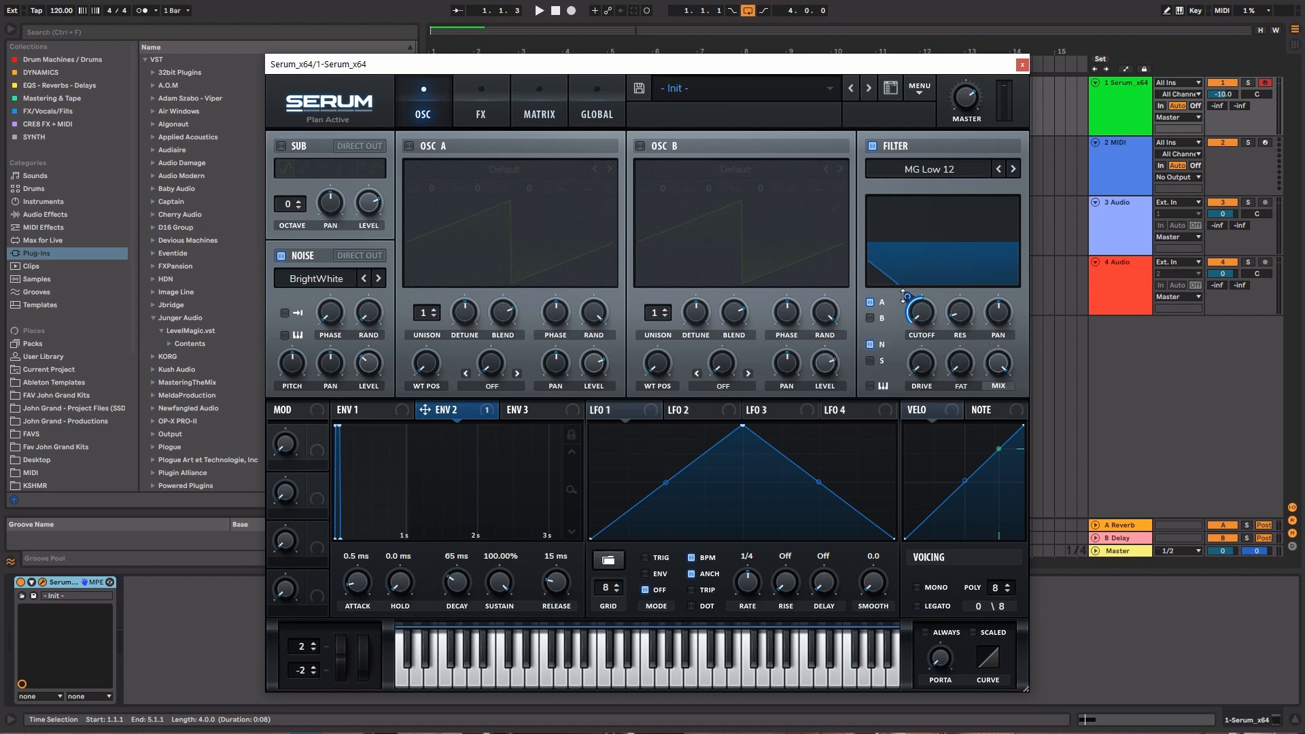
drag(456, 582, 454, 536)
drag(498, 586, 493, 731)
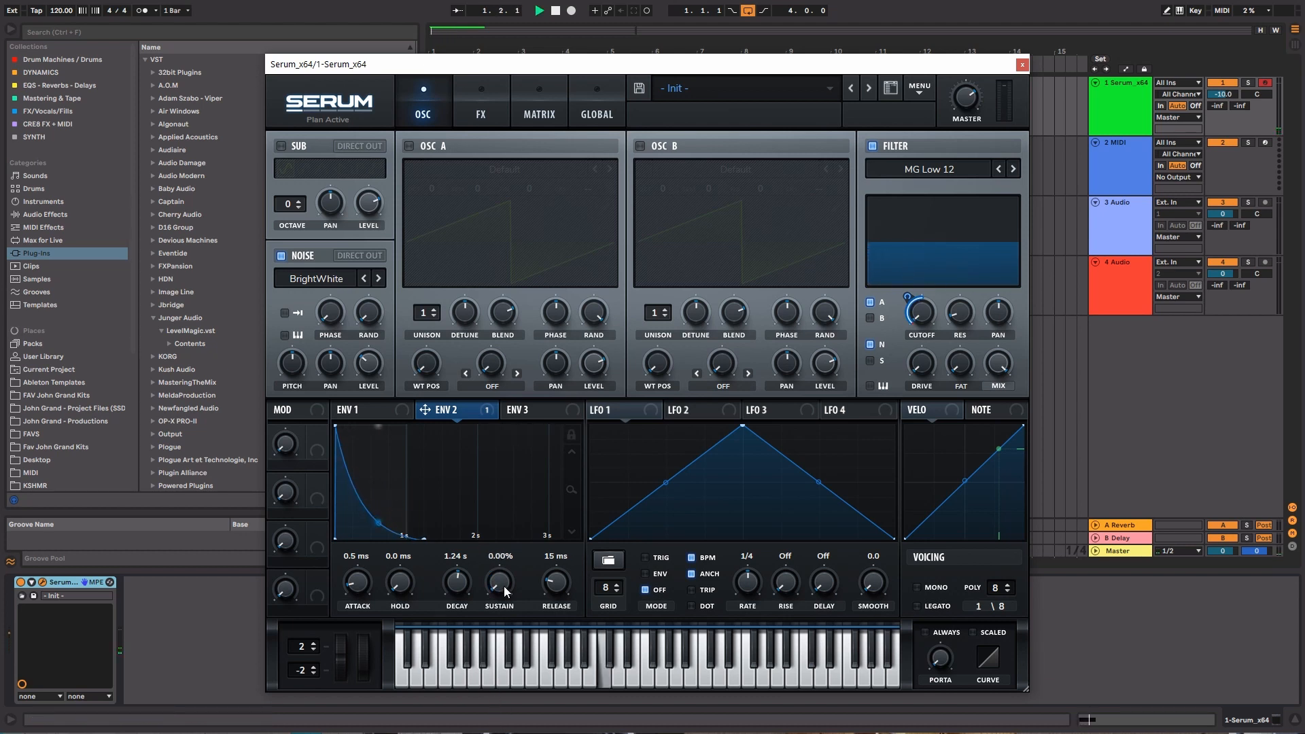
drag(504, 584, 501, 560)
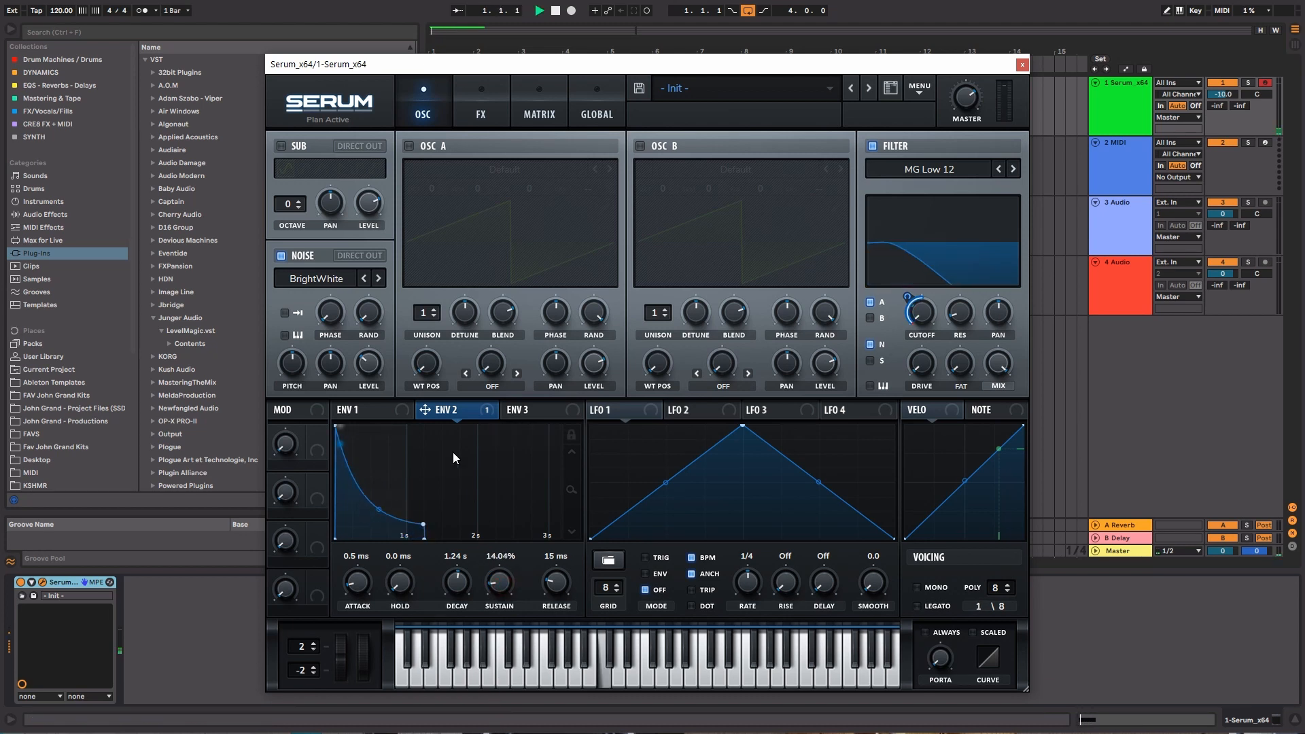
Raise the noise oscillator's level to maximum, stop playback and turn on one-shot mode for the noise
drag(369, 365, 385, 242)
key(space)
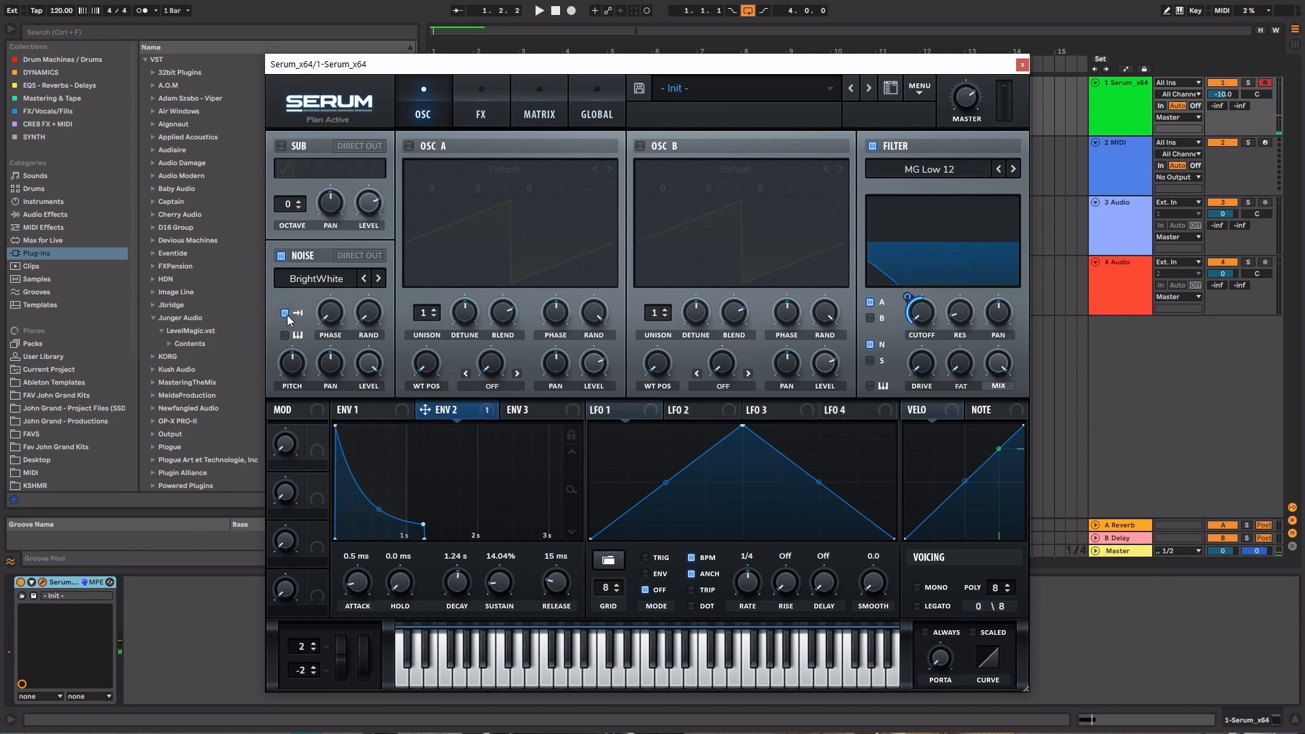
click(285, 314)
Close the synth window, shorten the arrangement loop to the clip's first two beats and play it
click(1021, 66)
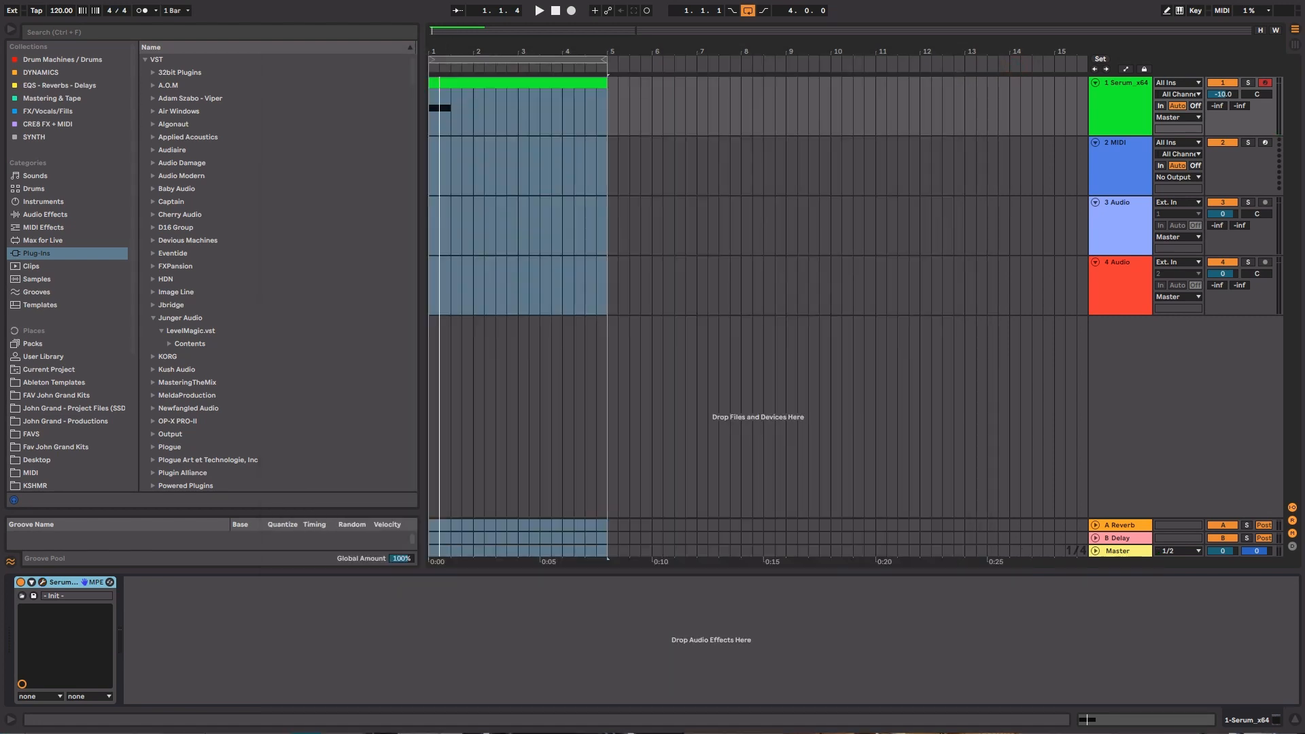
key(z)
drag(510, 112, 401, 112)
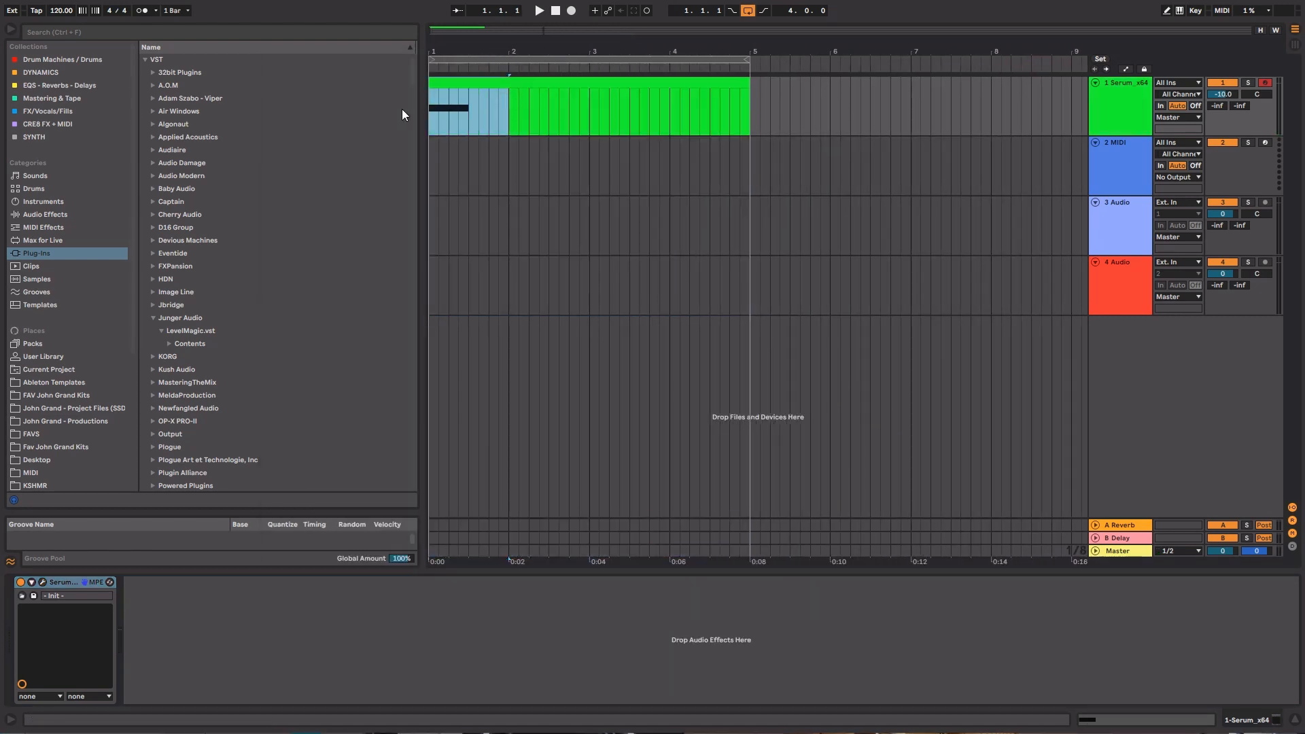
key(ctrl+l)
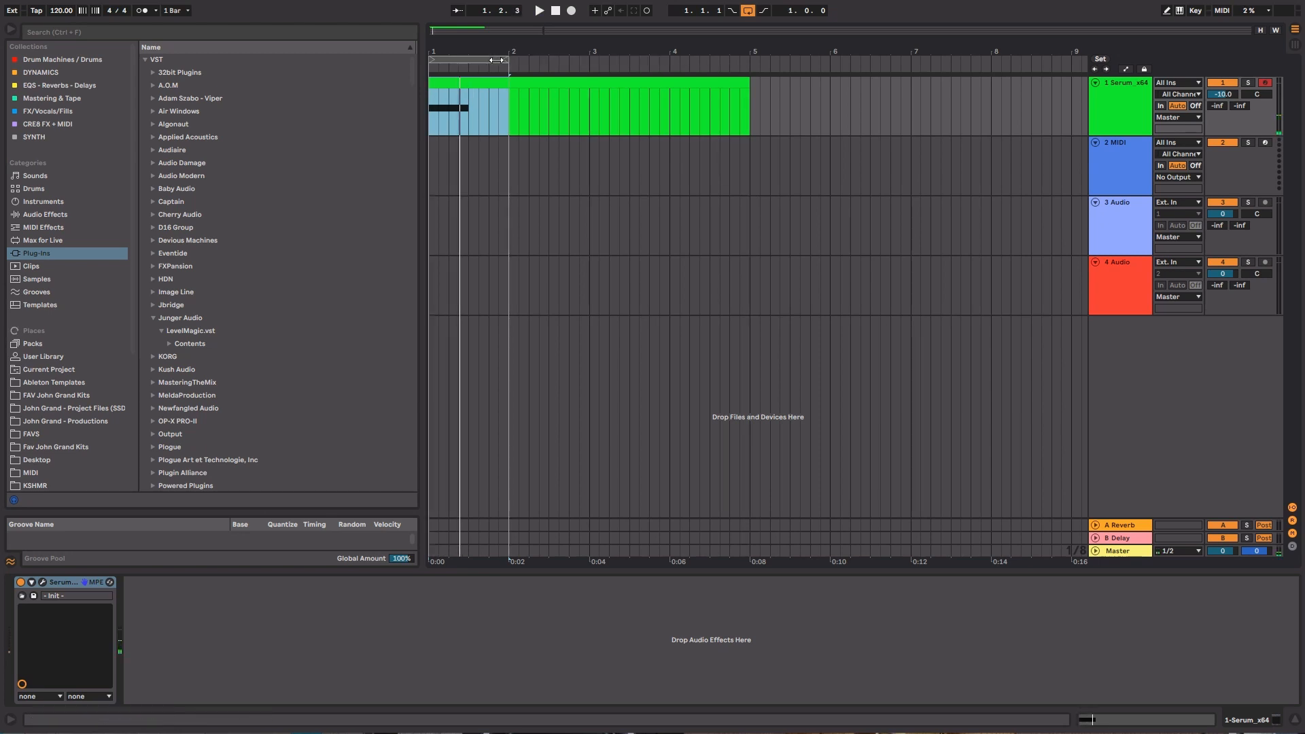
drag(506, 60, 466, 64)
key(space)
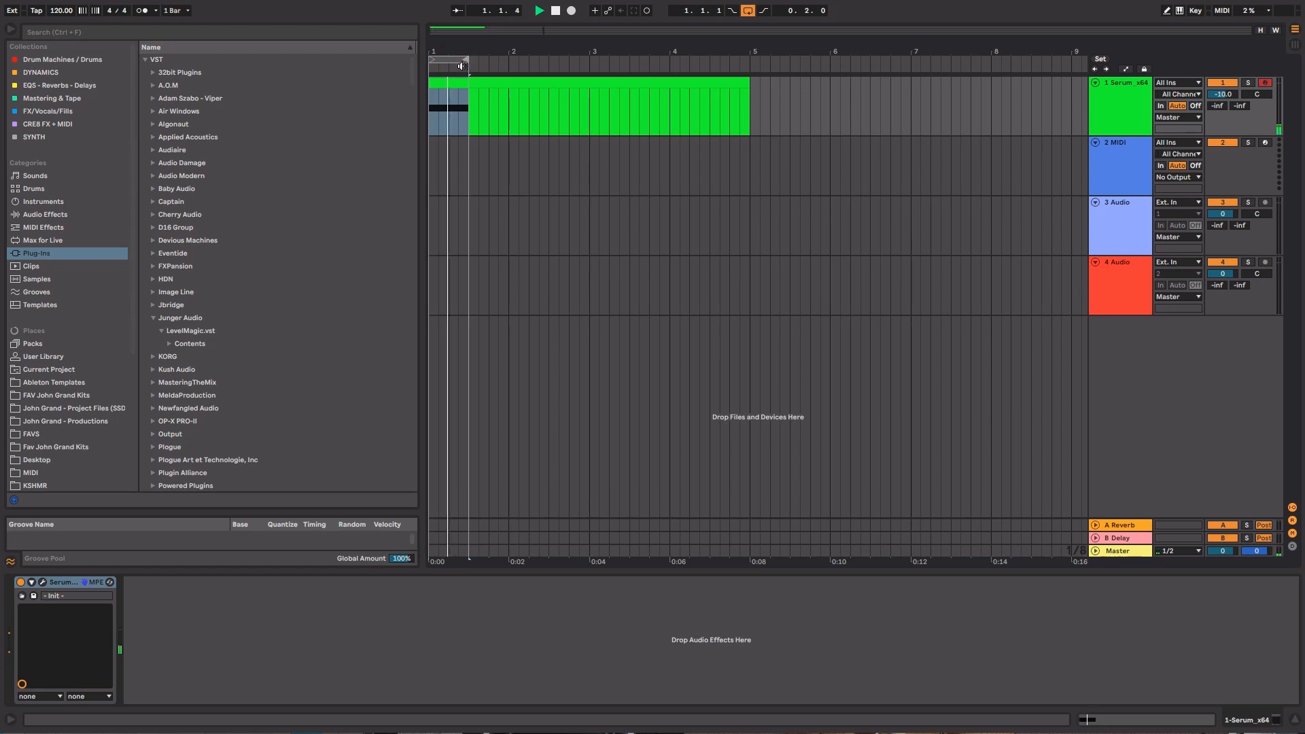
Enable Serum's EQ effect and boost the gain of its high band as a shelf
click(42, 583)
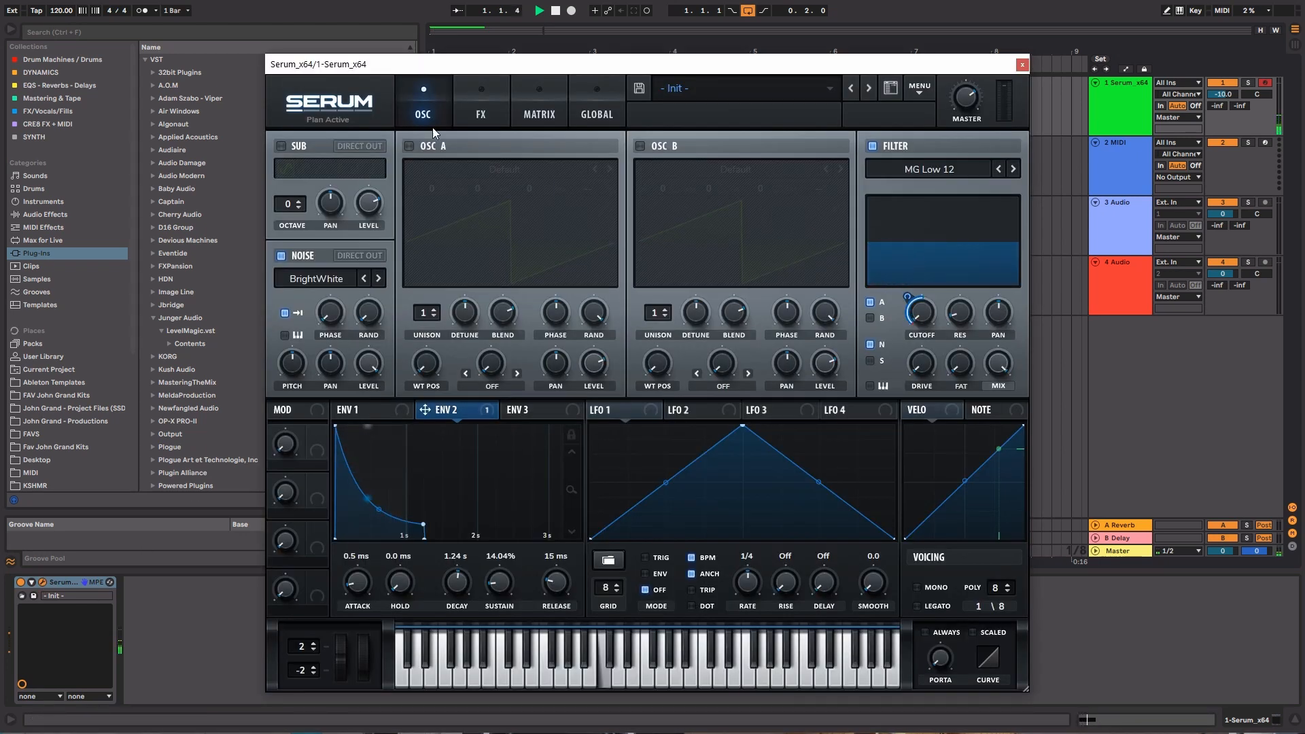
click(481, 113)
key(space)
click(286, 354)
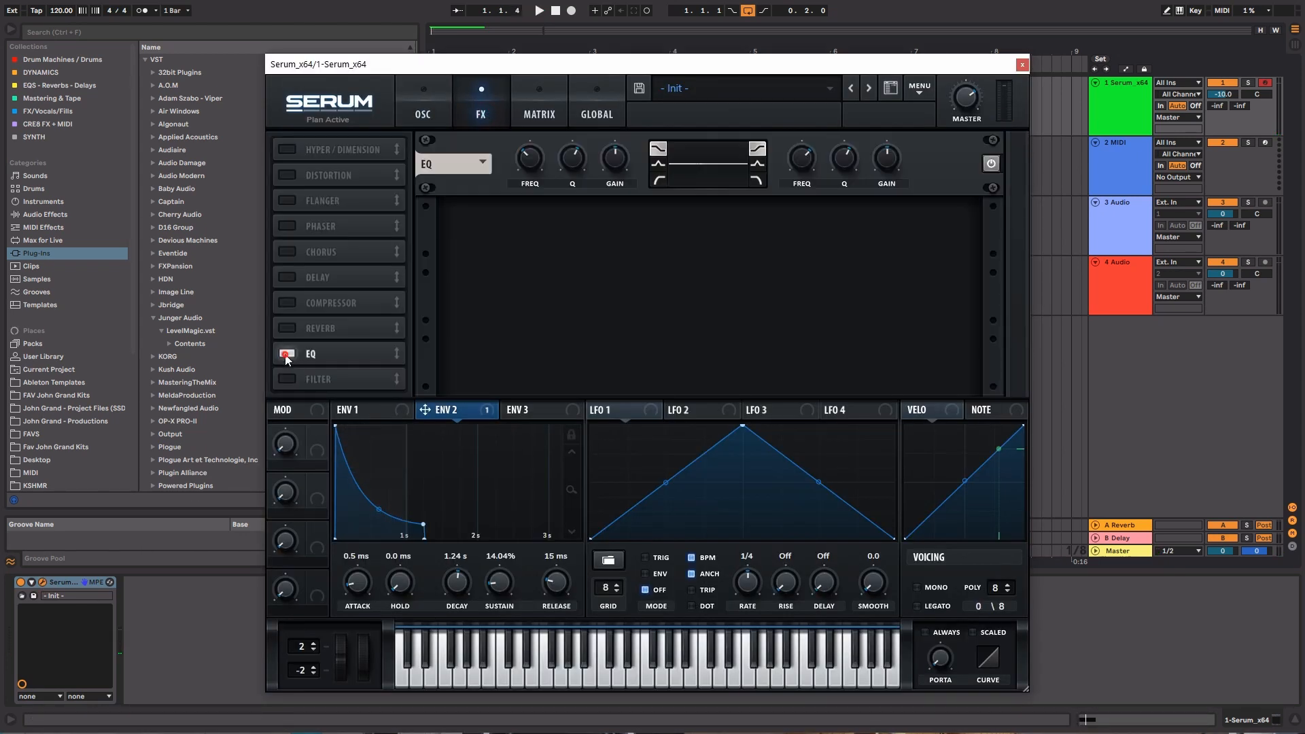
drag(878, 161, 805, 176)
Set Serum's master volume to about 80% (-5.8 dB) while auditioning the loop
key(space)
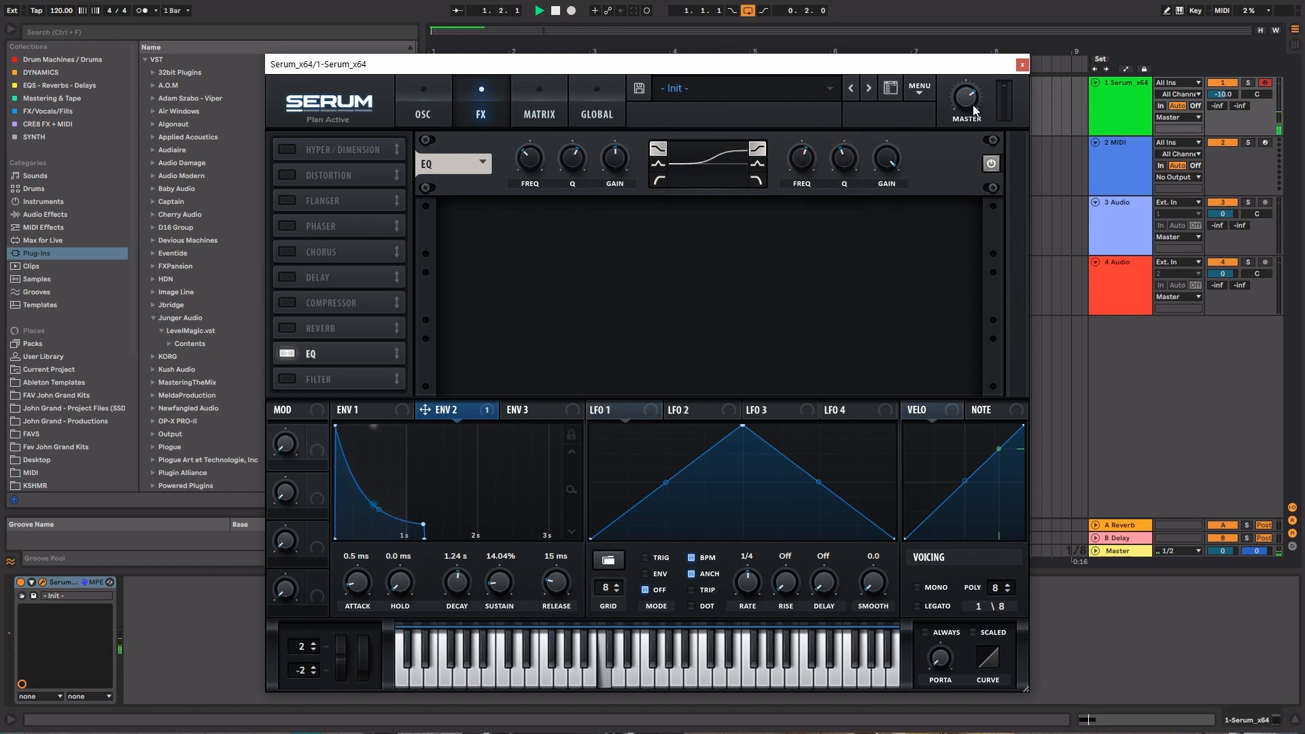
drag(968, 100, 967, 90)
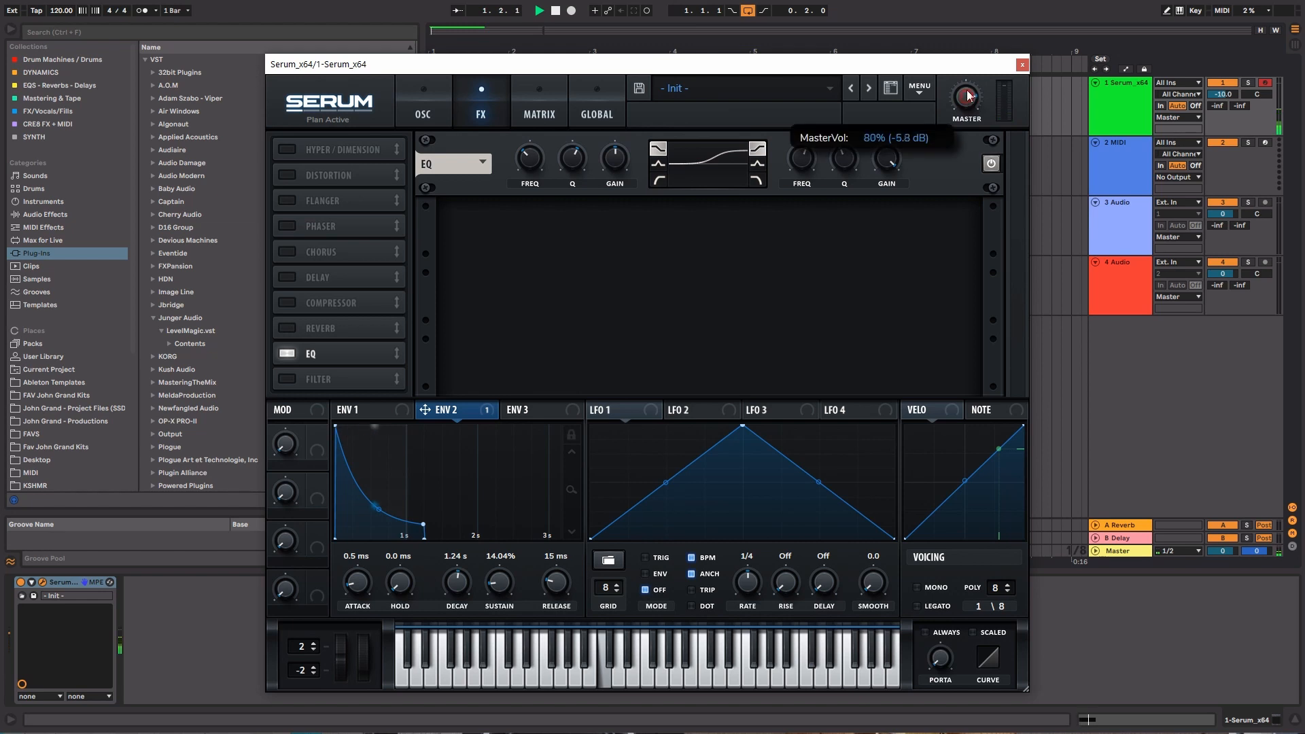
key(space)
Enable the distortion effect, set its type to Downsample and adjust its mix while auditioning the loop
click(288, 175)
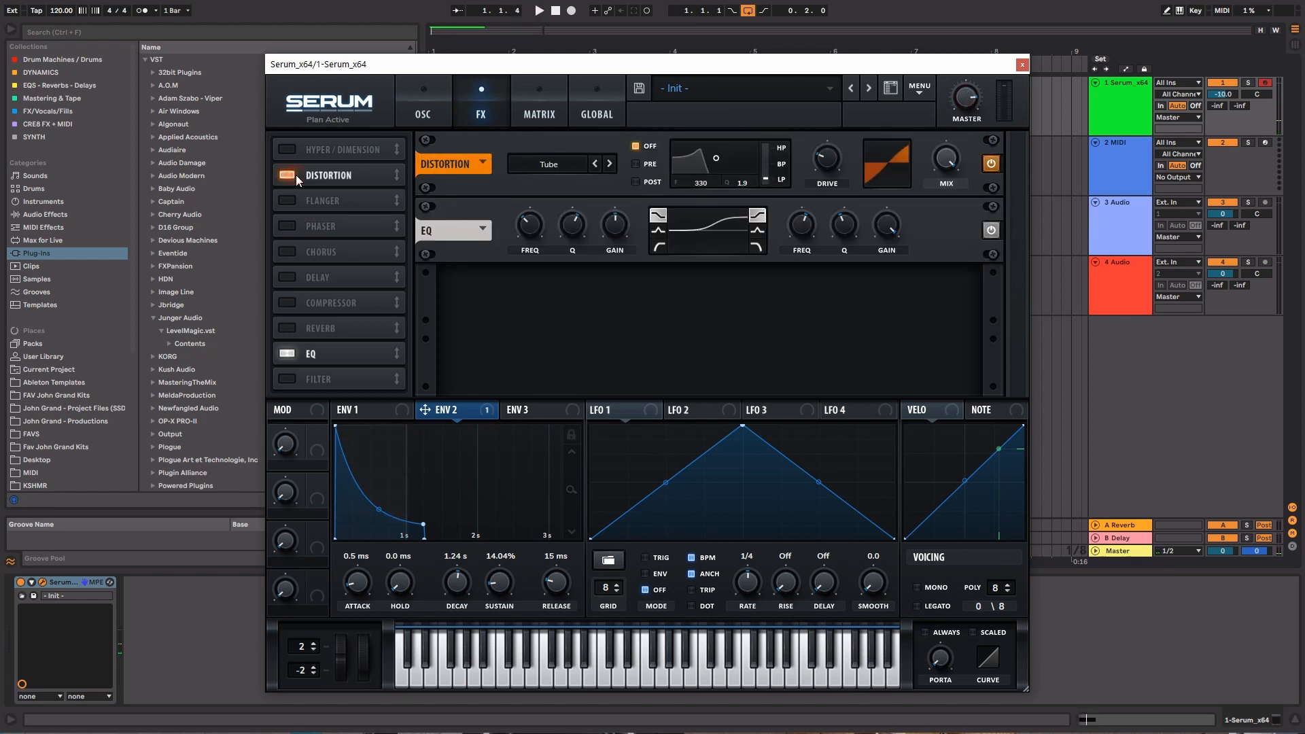
click(569, 168)
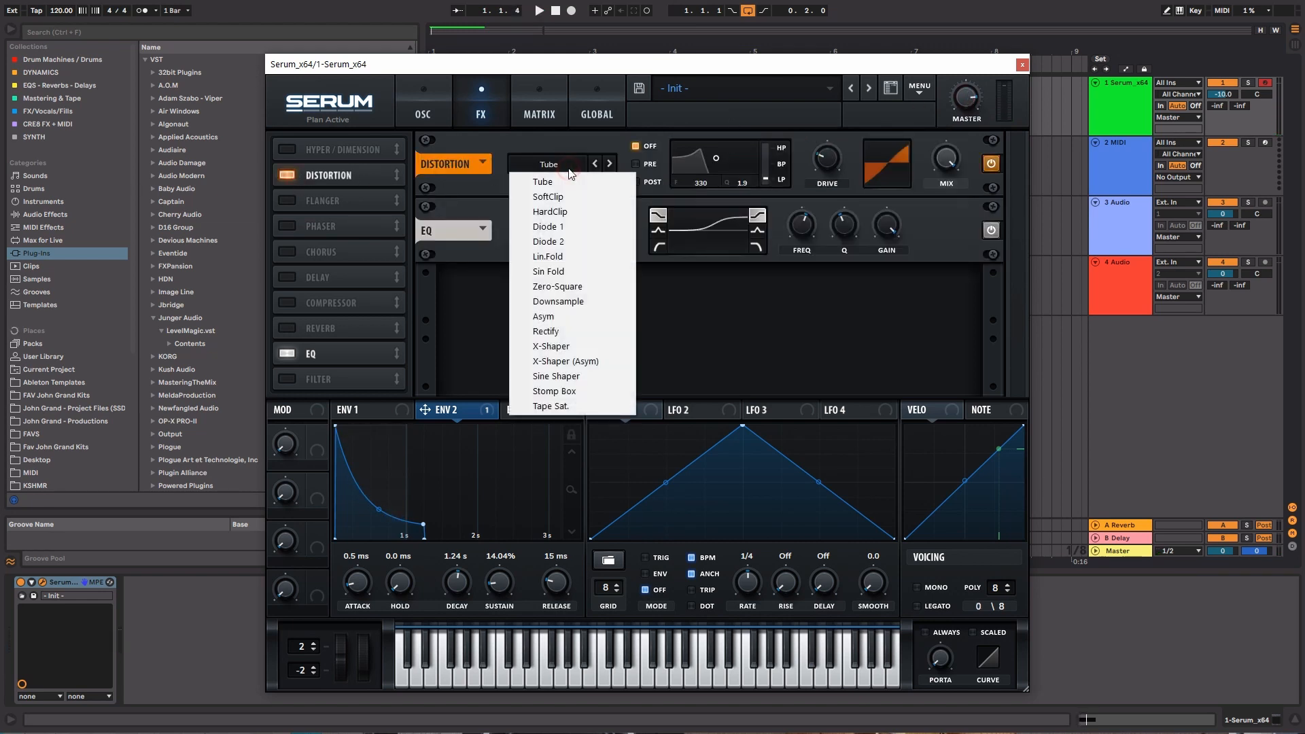
click(557, 301)
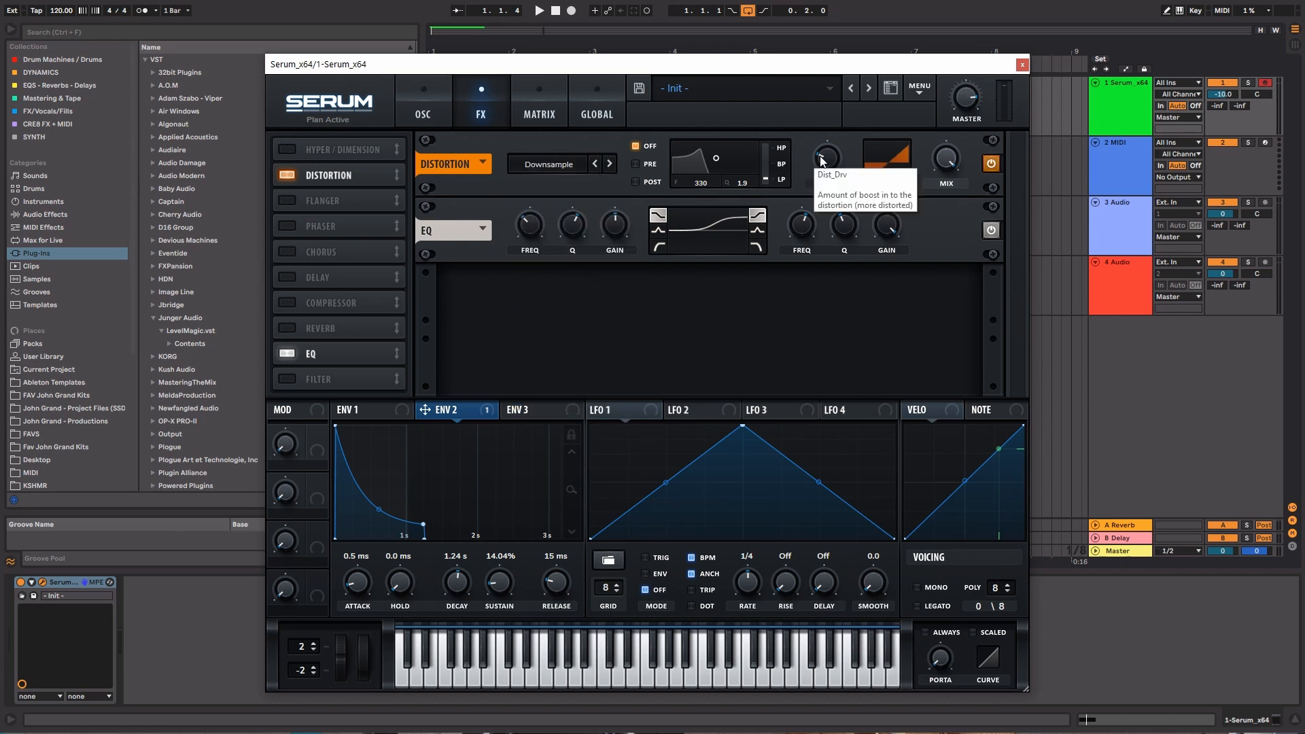
key(space)
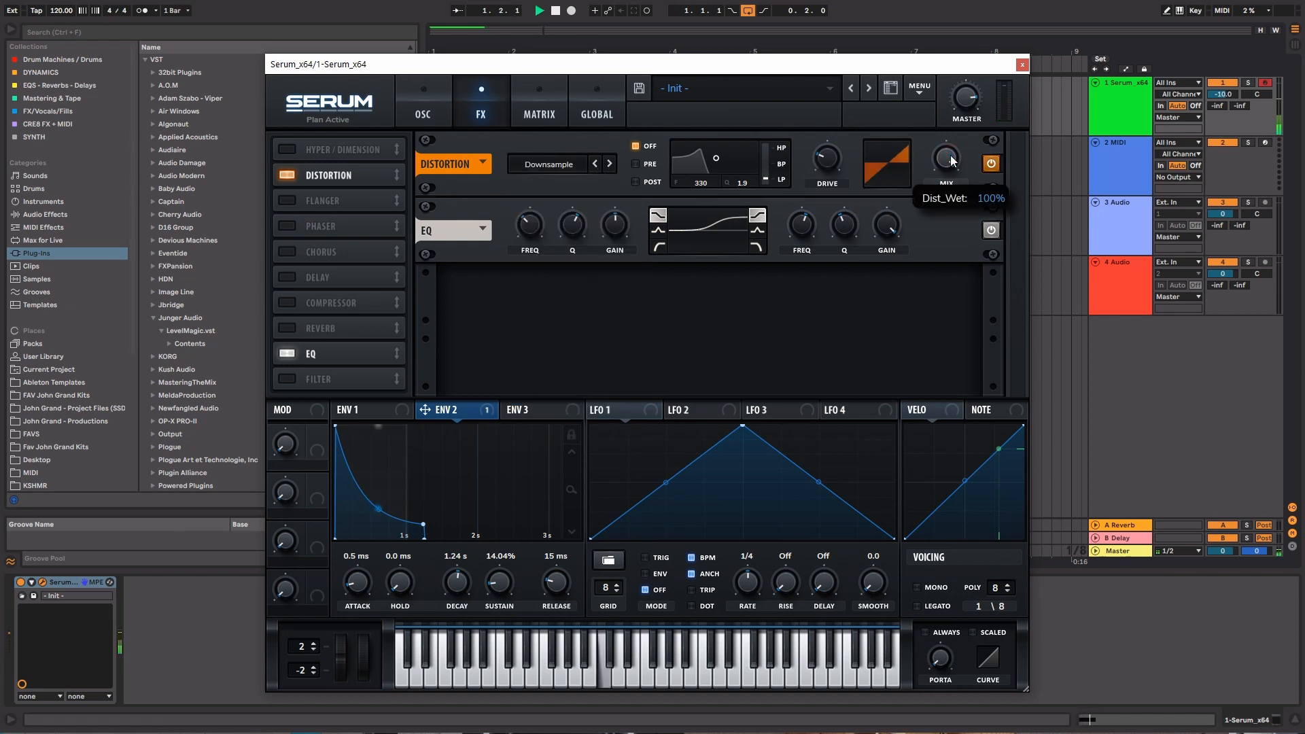
drag(950, 156, 950, 168)
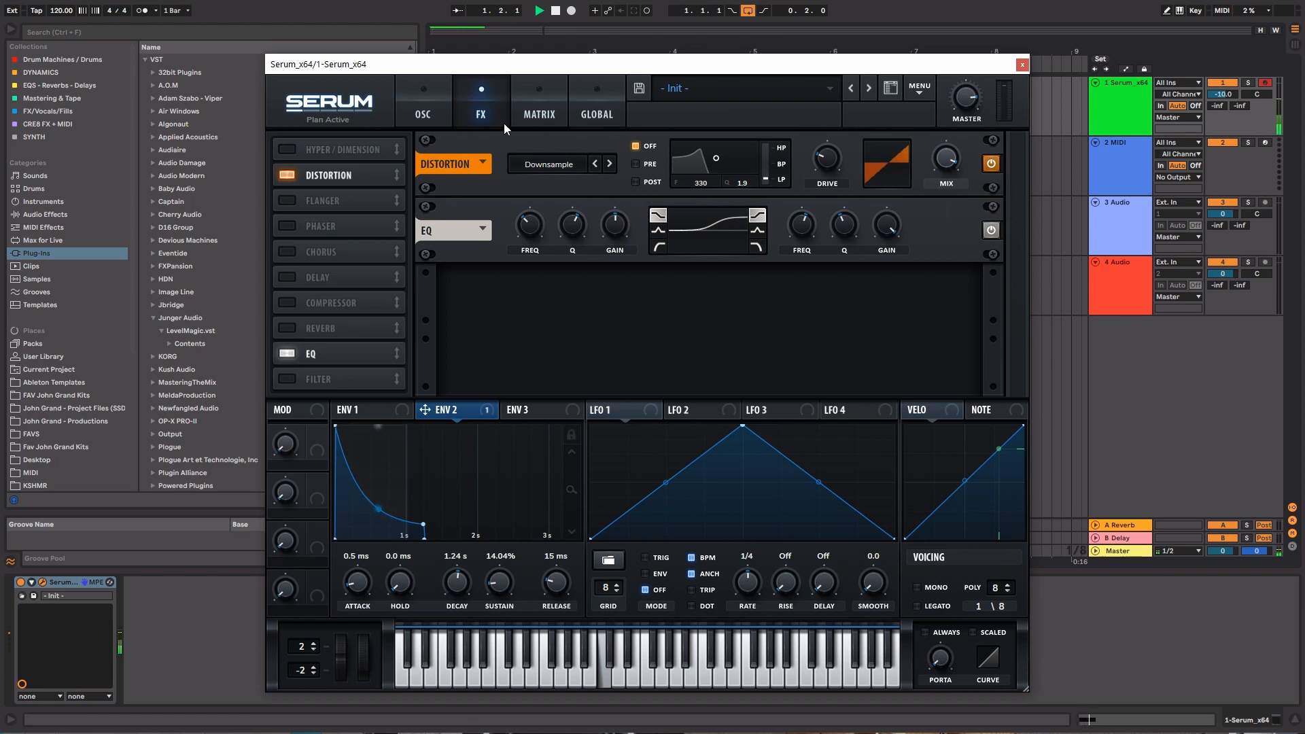
key(space)
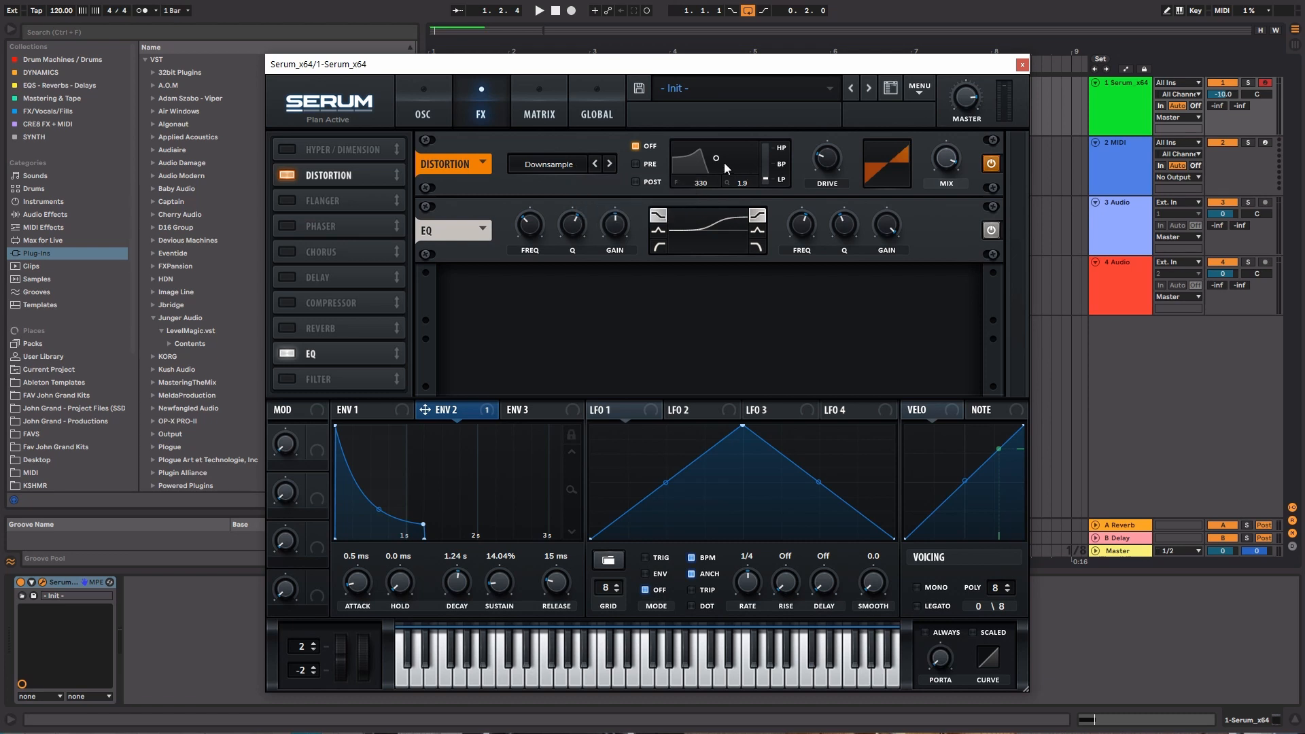
Fine-tune the distortion's drive around 20% with the loop playing and stop playback
mouse_move(826, 164)
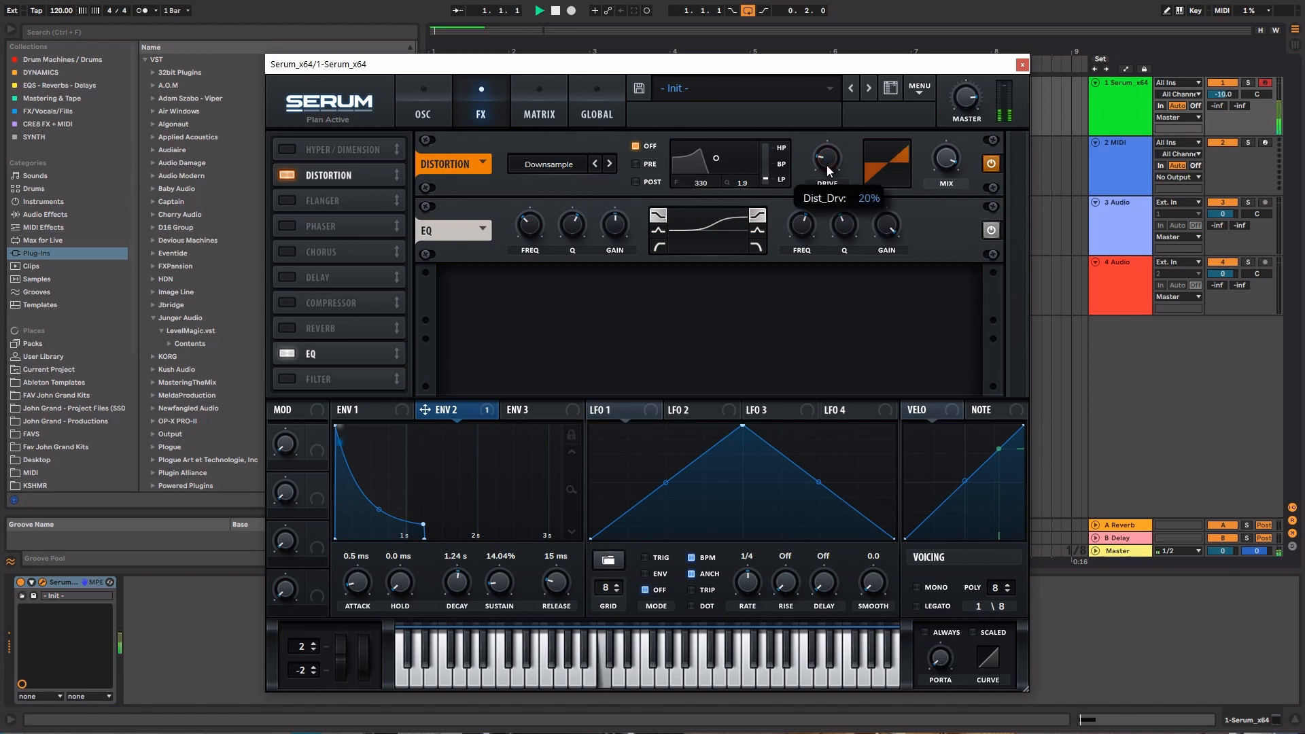
mouse_move(826, 160)
mouse_down()
mouse_move(833, 112)
mouse_move(823, 172)
mouse_move(821, 162)
mouse_up()
key(space)
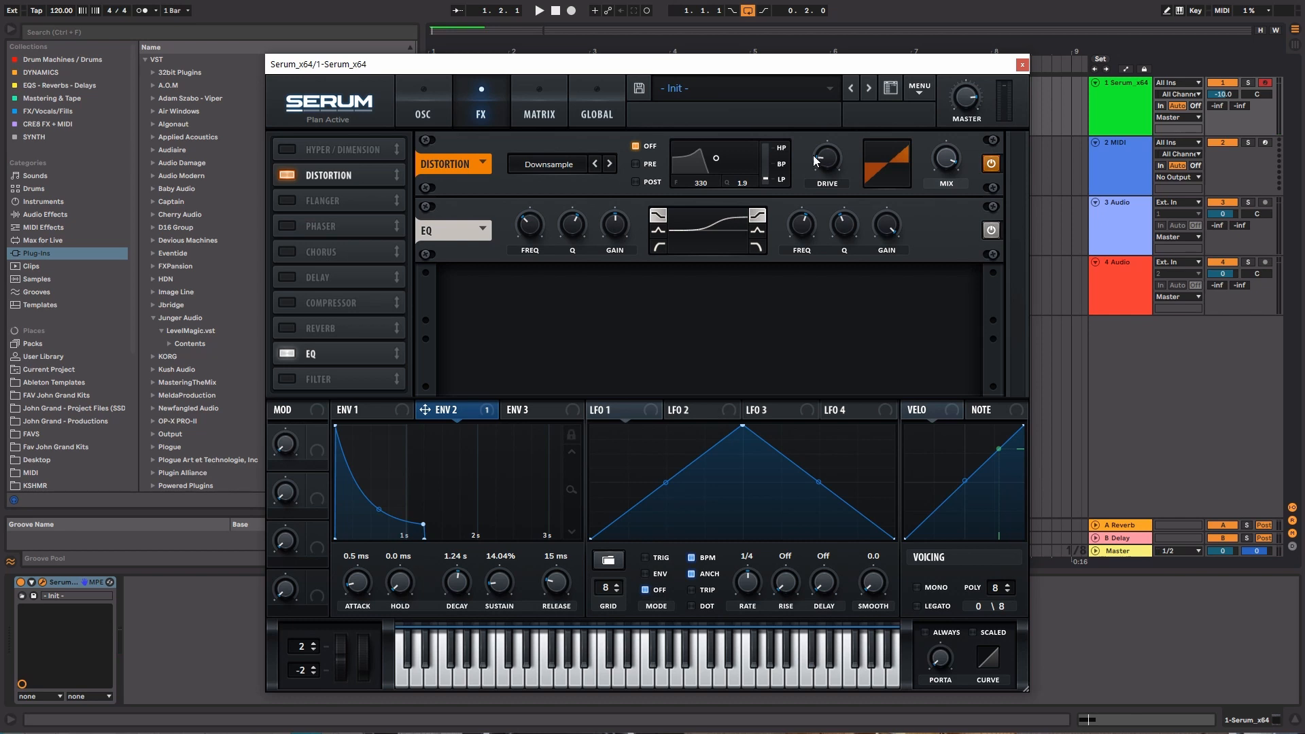
Enable the compressor, adjust its threshold during playback and raise its gain to 8.8 dB
click(291, 300)
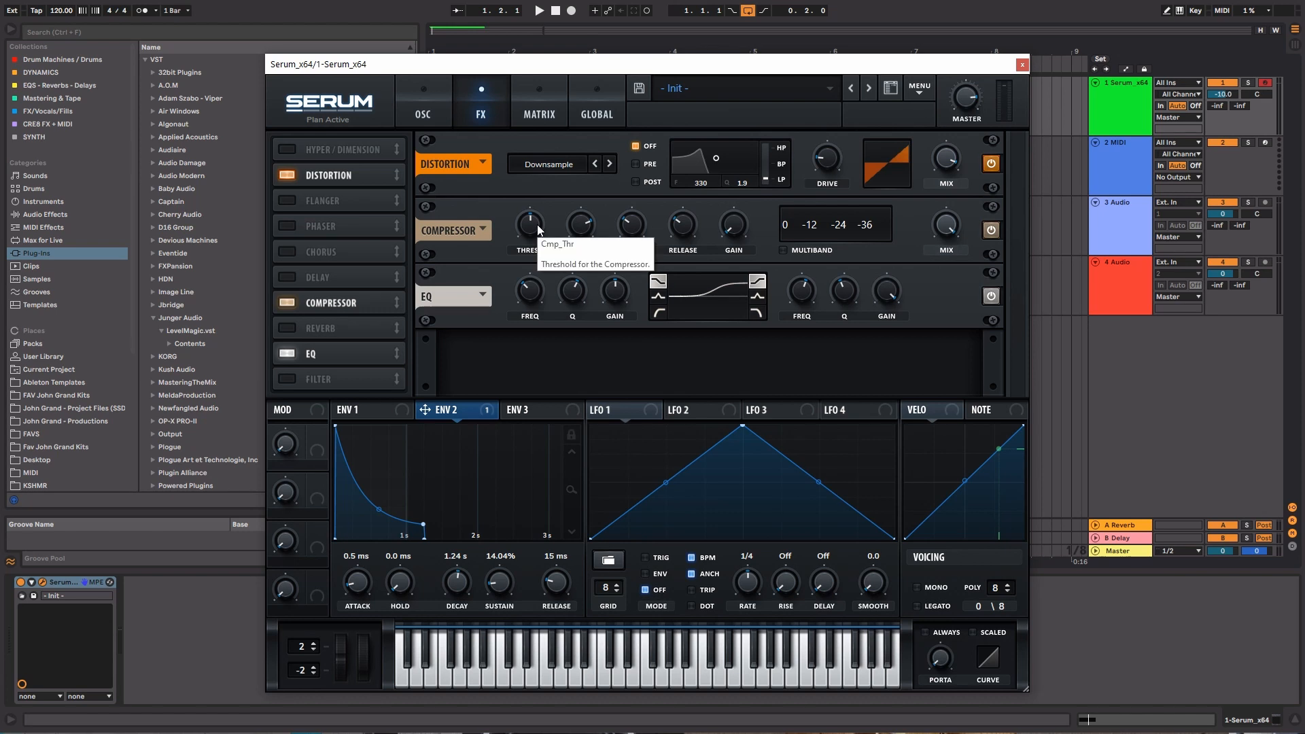
key(space)
drag(537, 224, 537, 164)
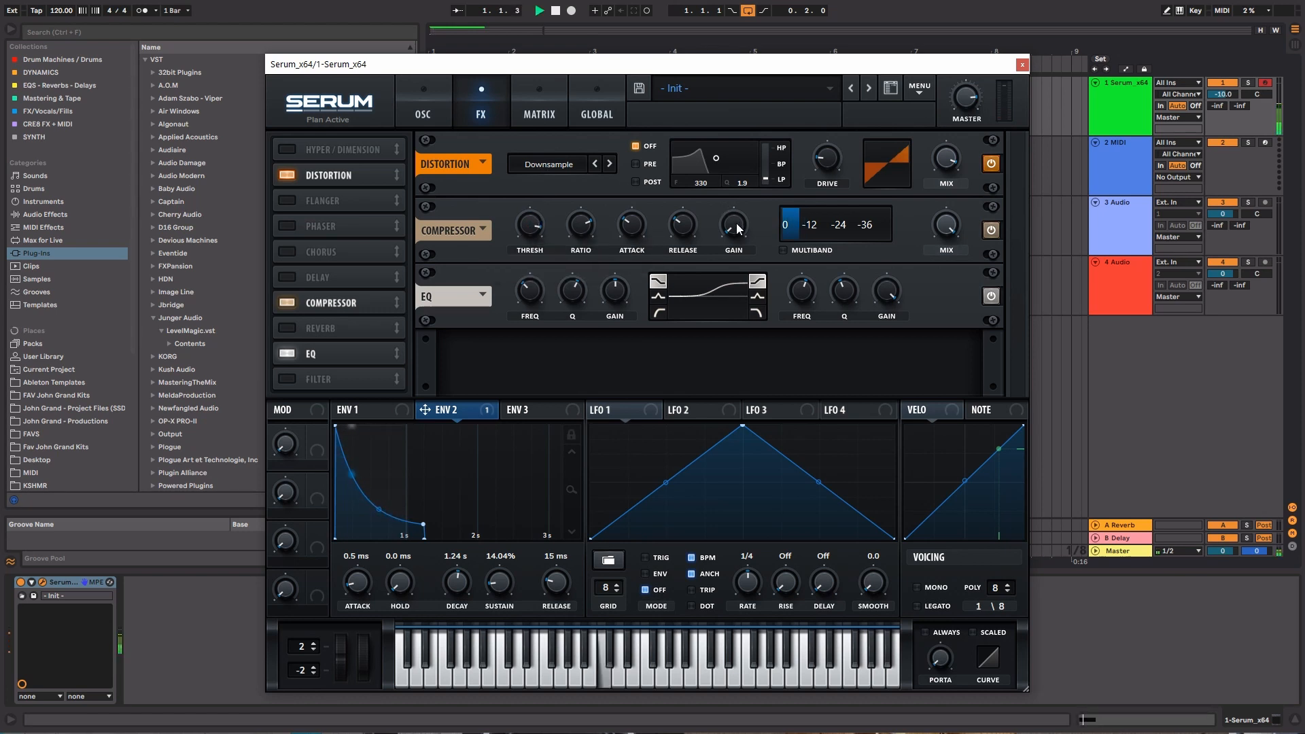
key(space)
drag(733, 224, 735, 186)
key(space)
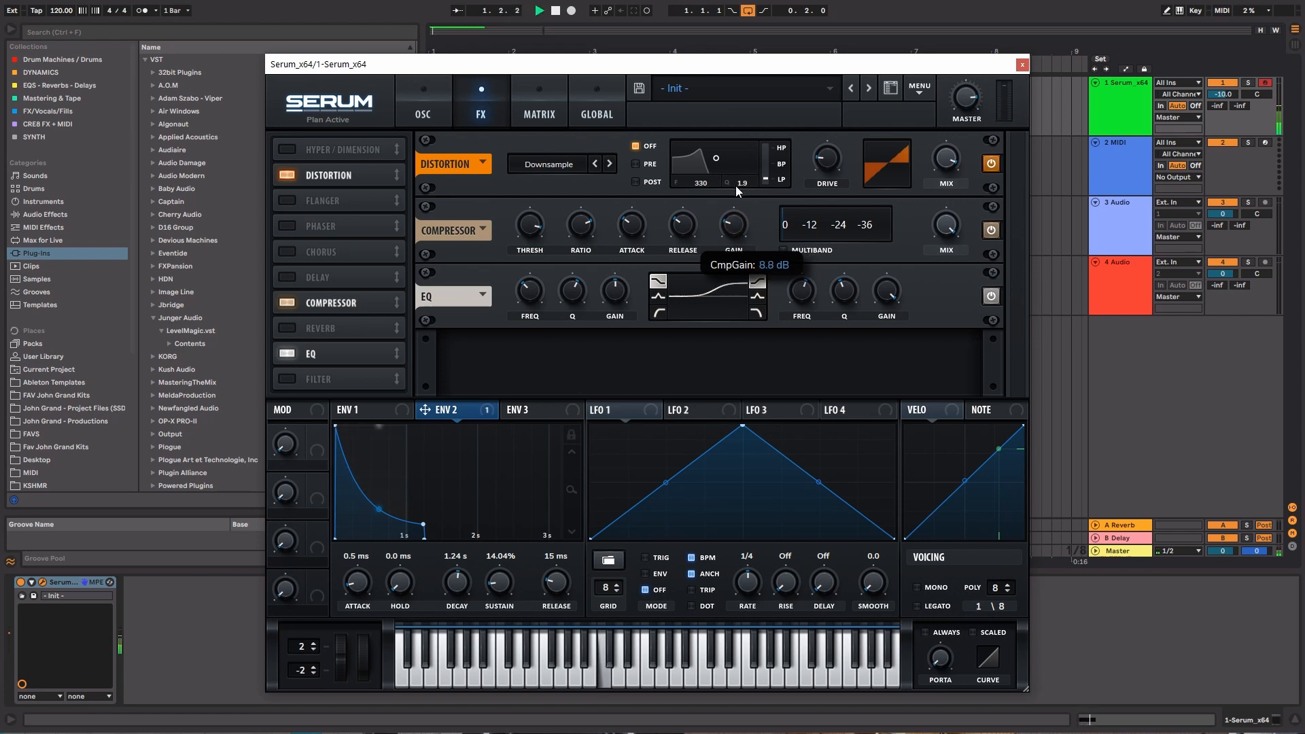
Try a longer attack and a shorter release on the compressor while auditioning the loop
click(623, 220)
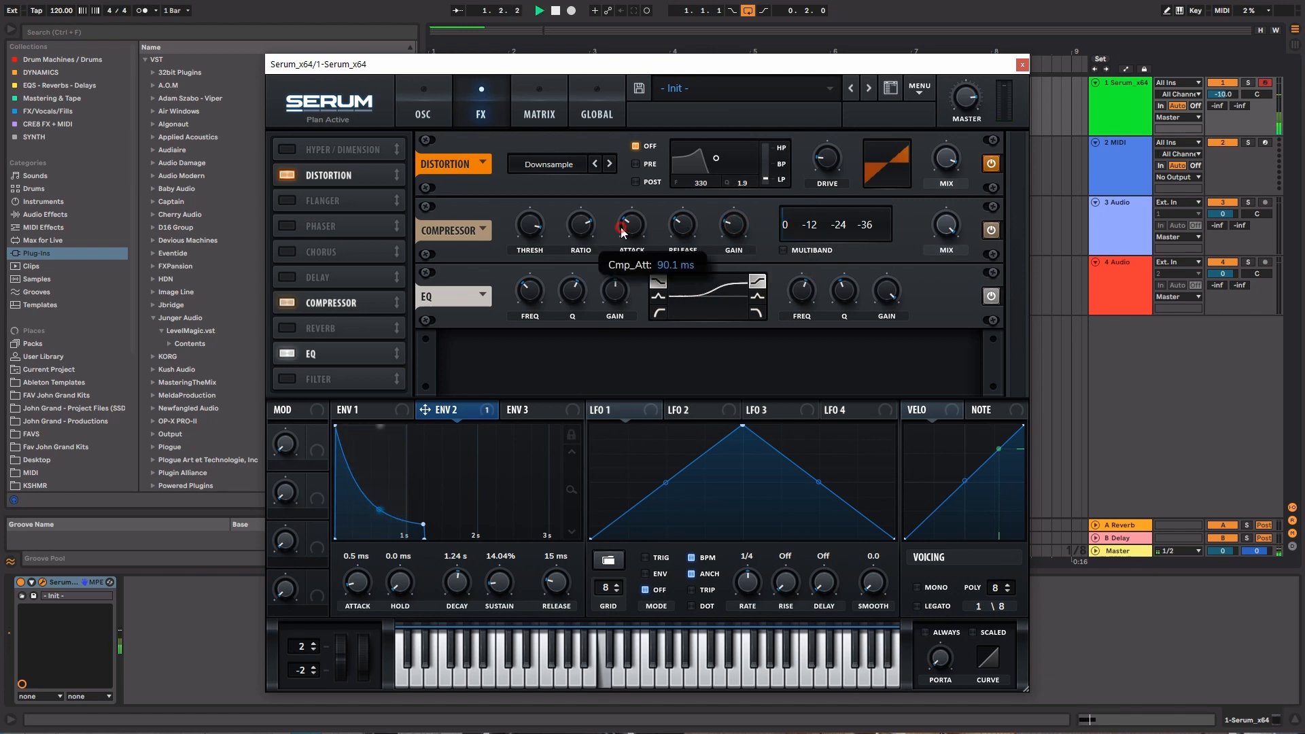
key(space)
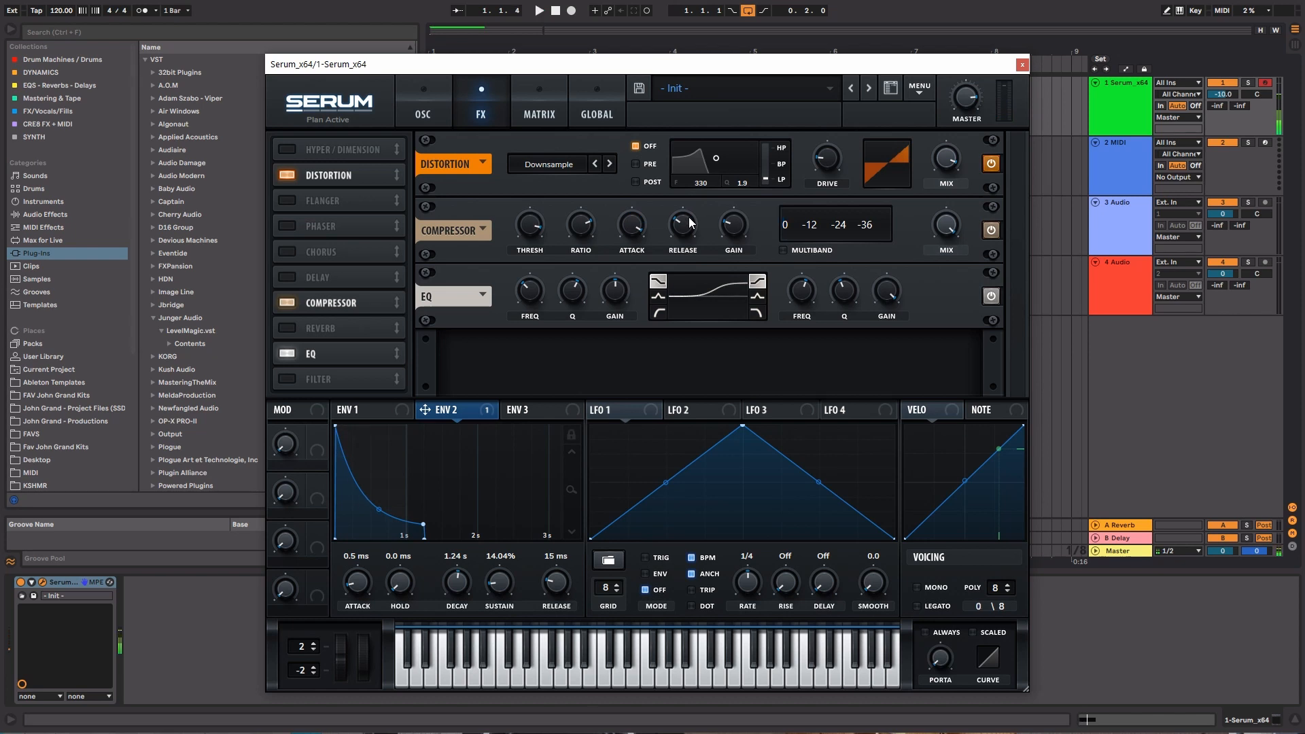
drag(675, 231, 675, 250)
key(space)
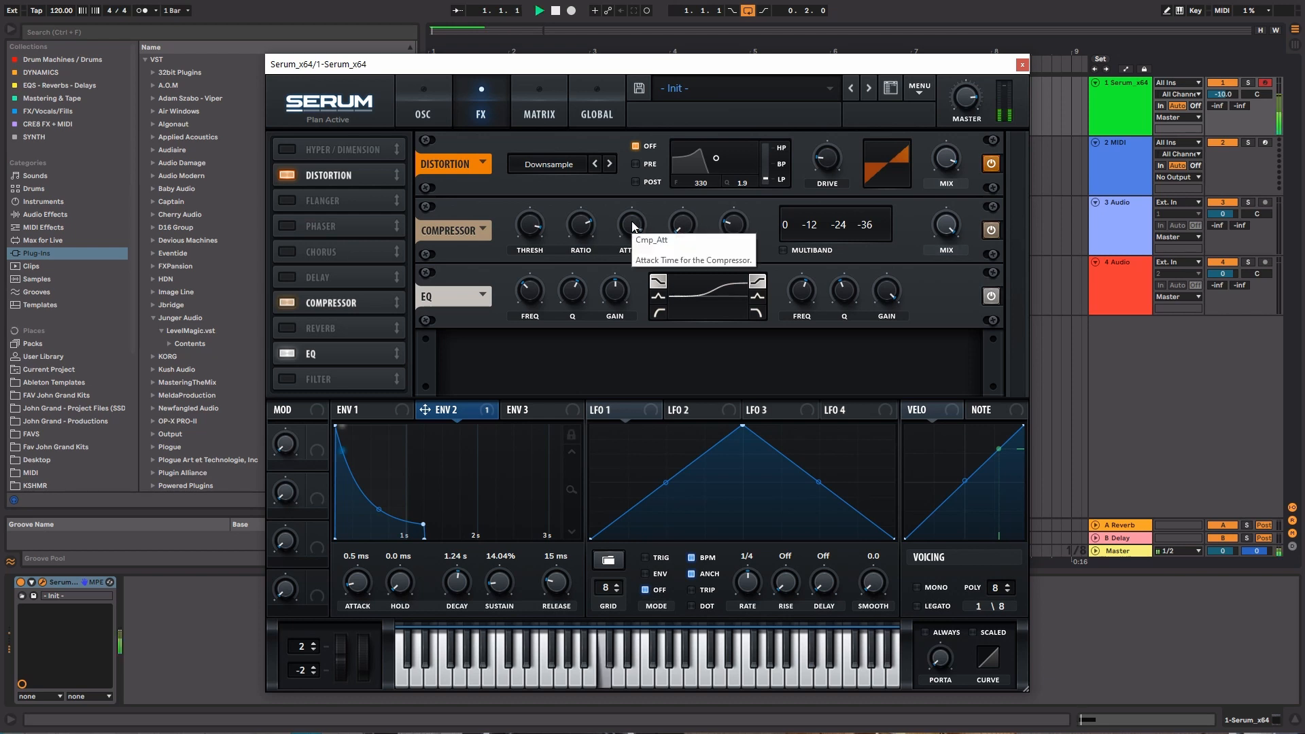
drag(631, 222, 650, 160)
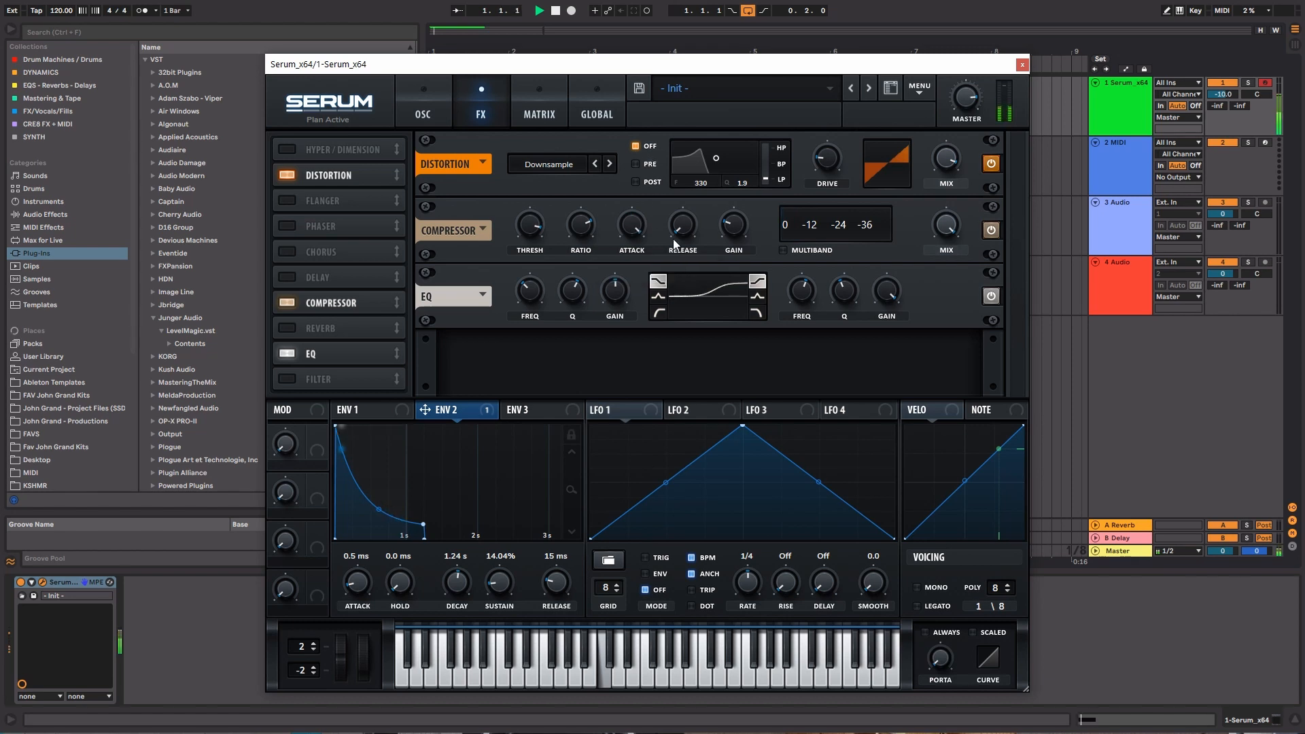
Raise the compressor's release to maximum, cut its attack to 0.1 ms and raise its gain to 22.1 dB
drag(675, 229, 683, 45)
drag(624, 219, 636, 421)
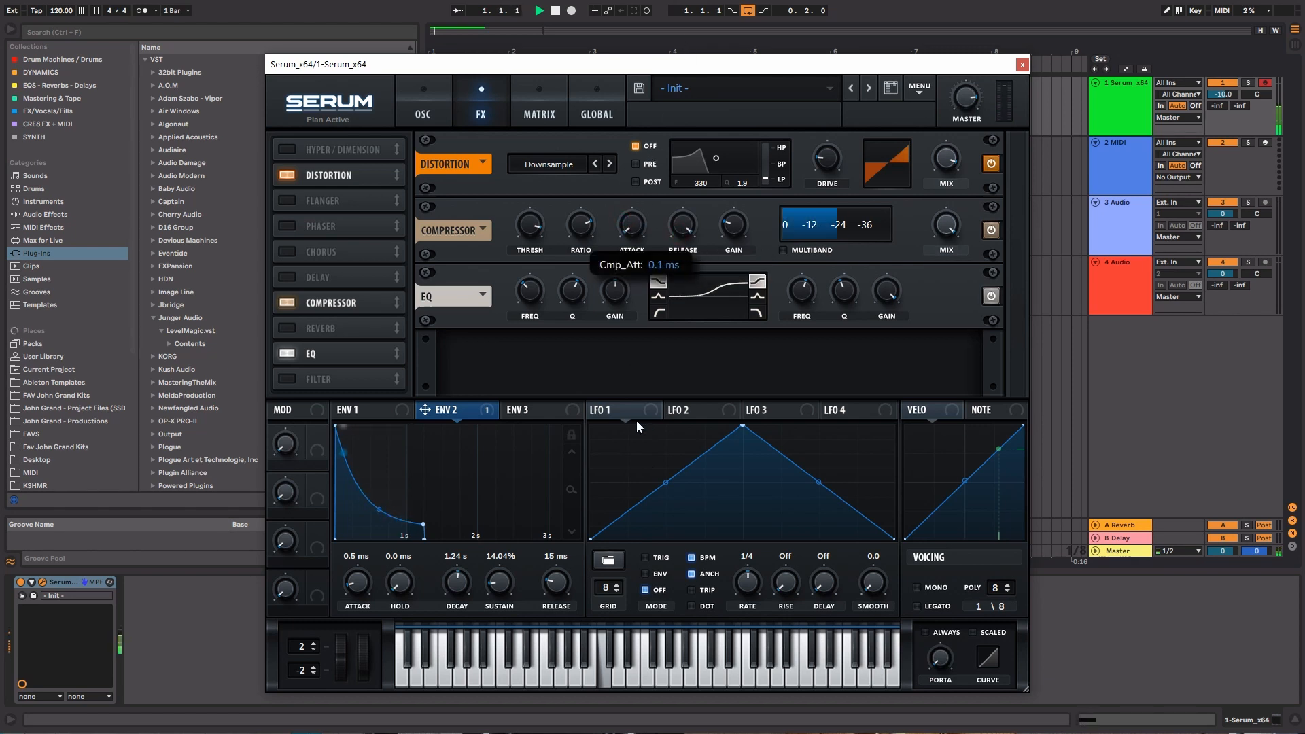
drag(721, 221, 732, 160)
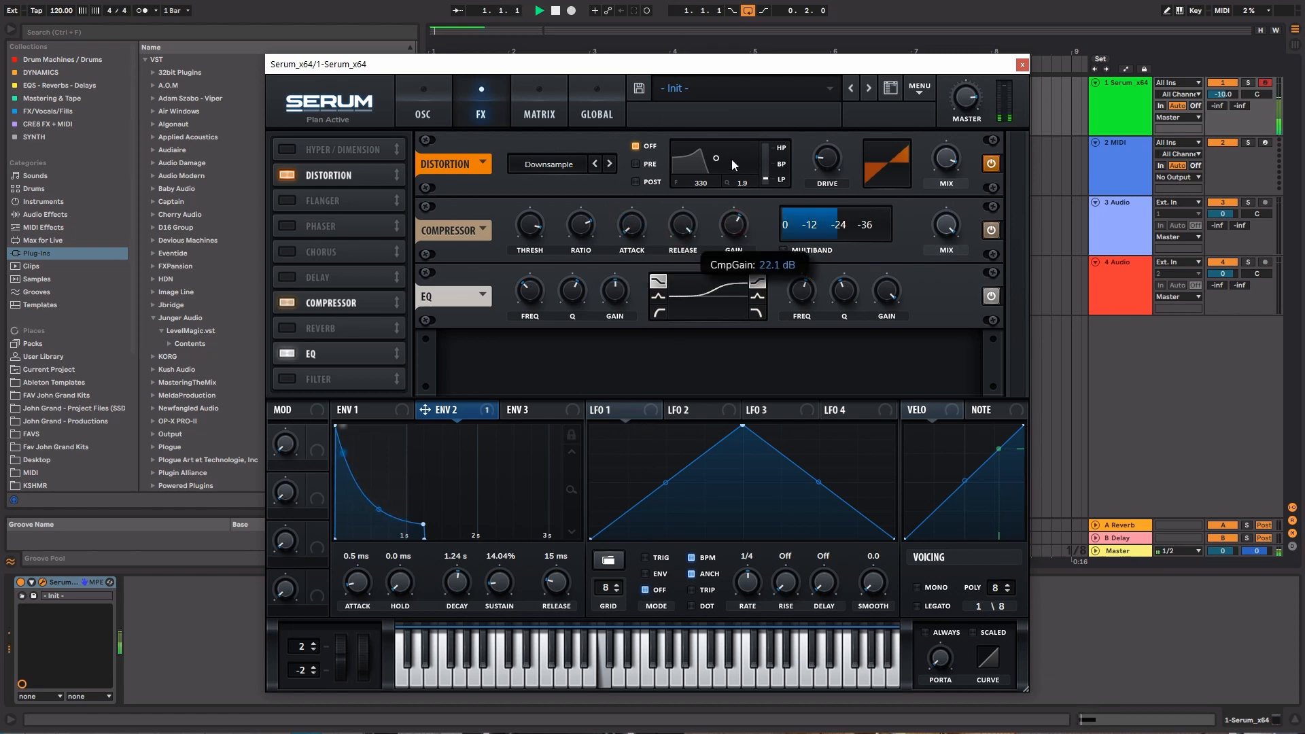
Fine-tune the compressor's attack, release, ratio and gain by ear
drag(643, 229, 734, 248)
drag(636, 234, 584, 214)
drag(733, 224, 732, 193)
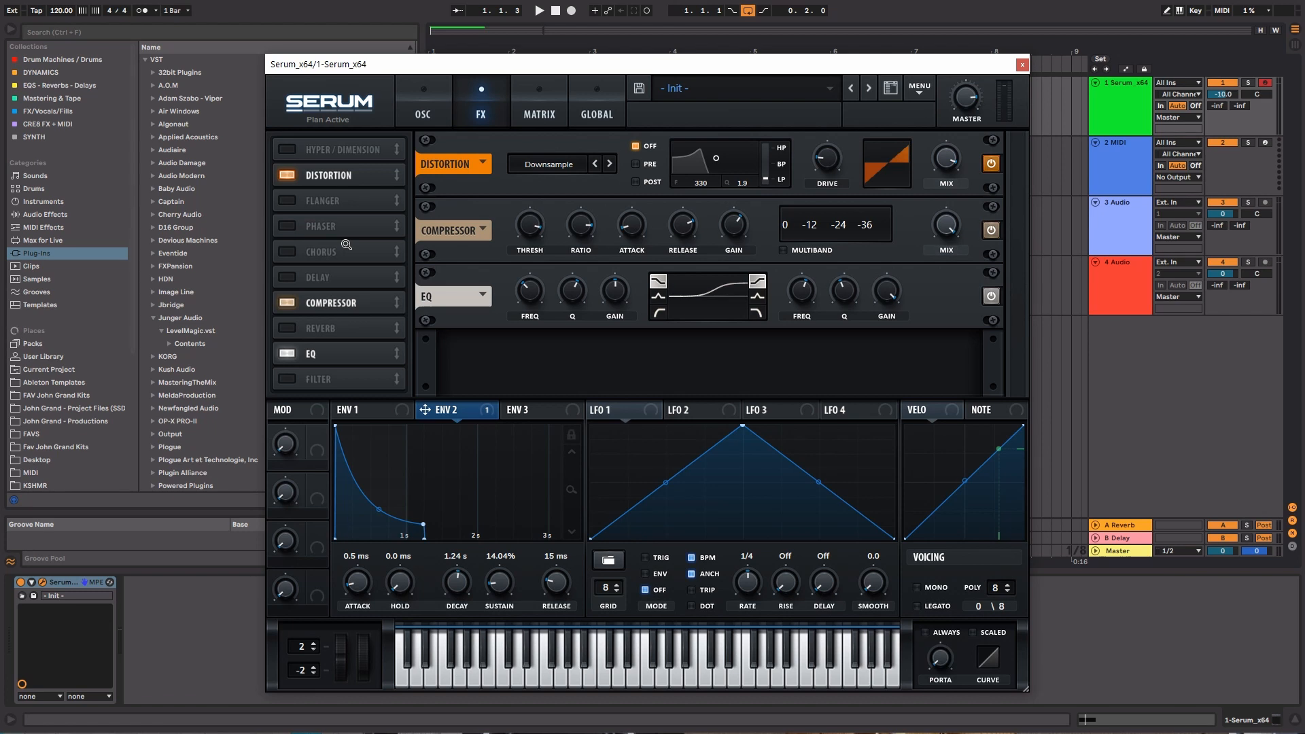
Enable the reverb effect as a Plate type with a size of 10% and a mix of 6%
click(293, 329)
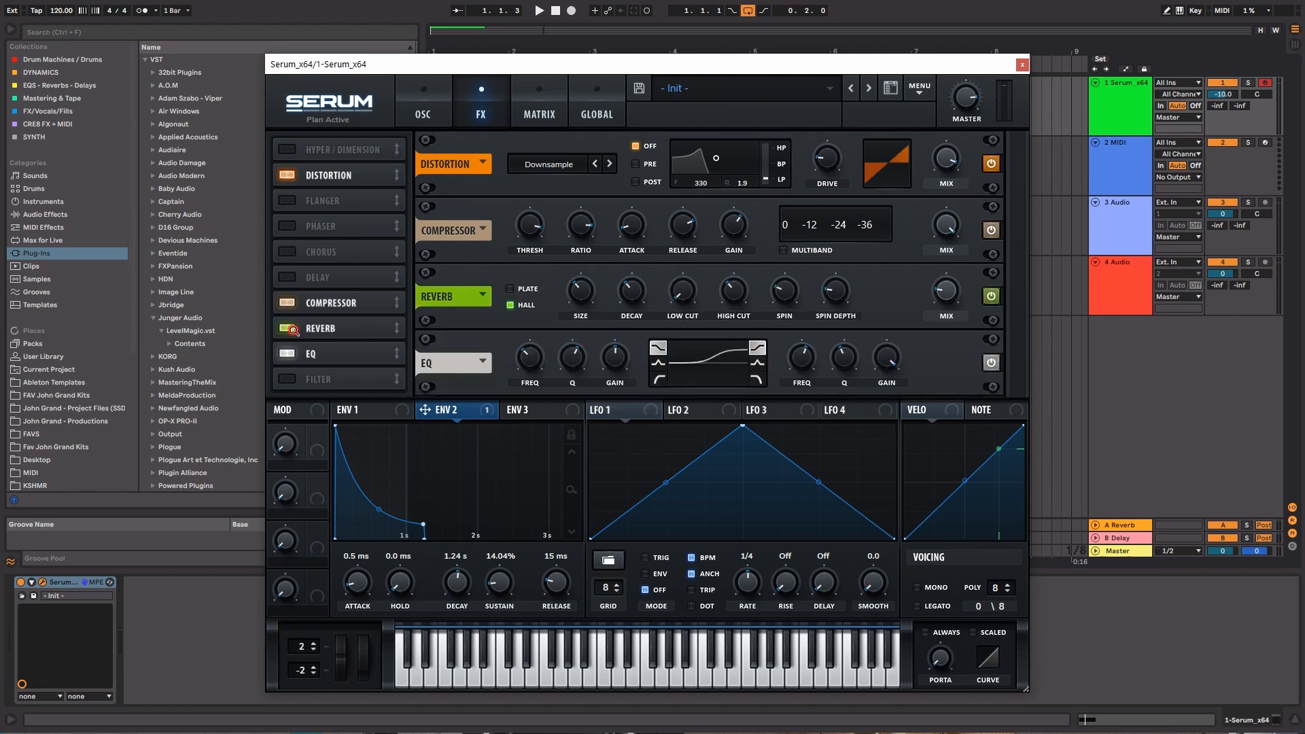
drag(633, 295, 577, 334)
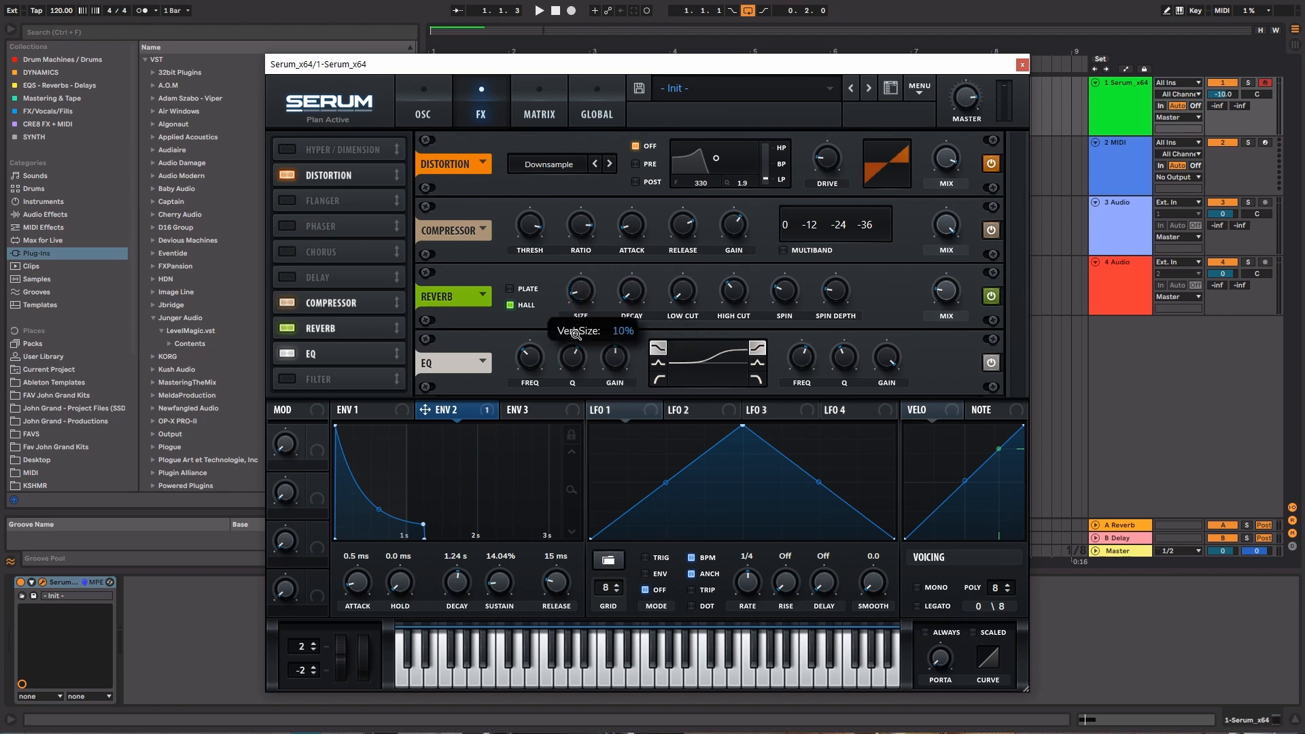
click(527, 286)
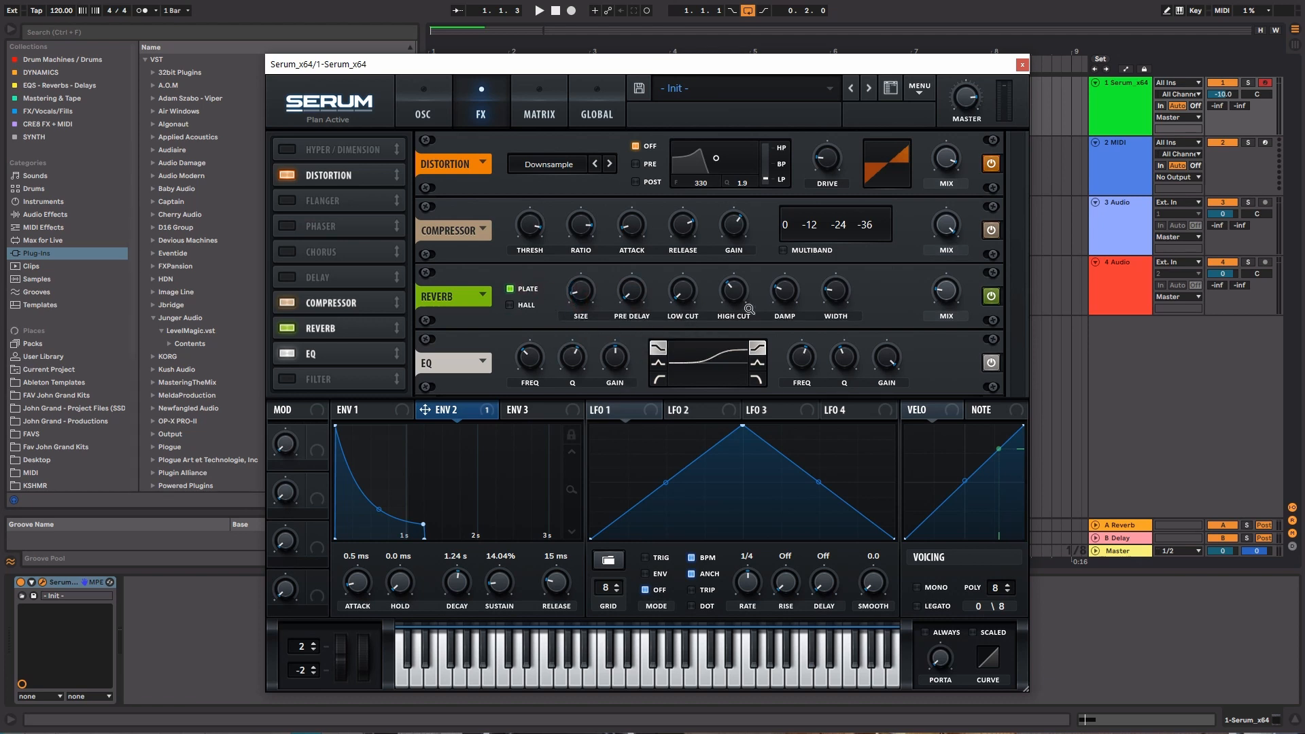
drag(944, 299, 944, 321)
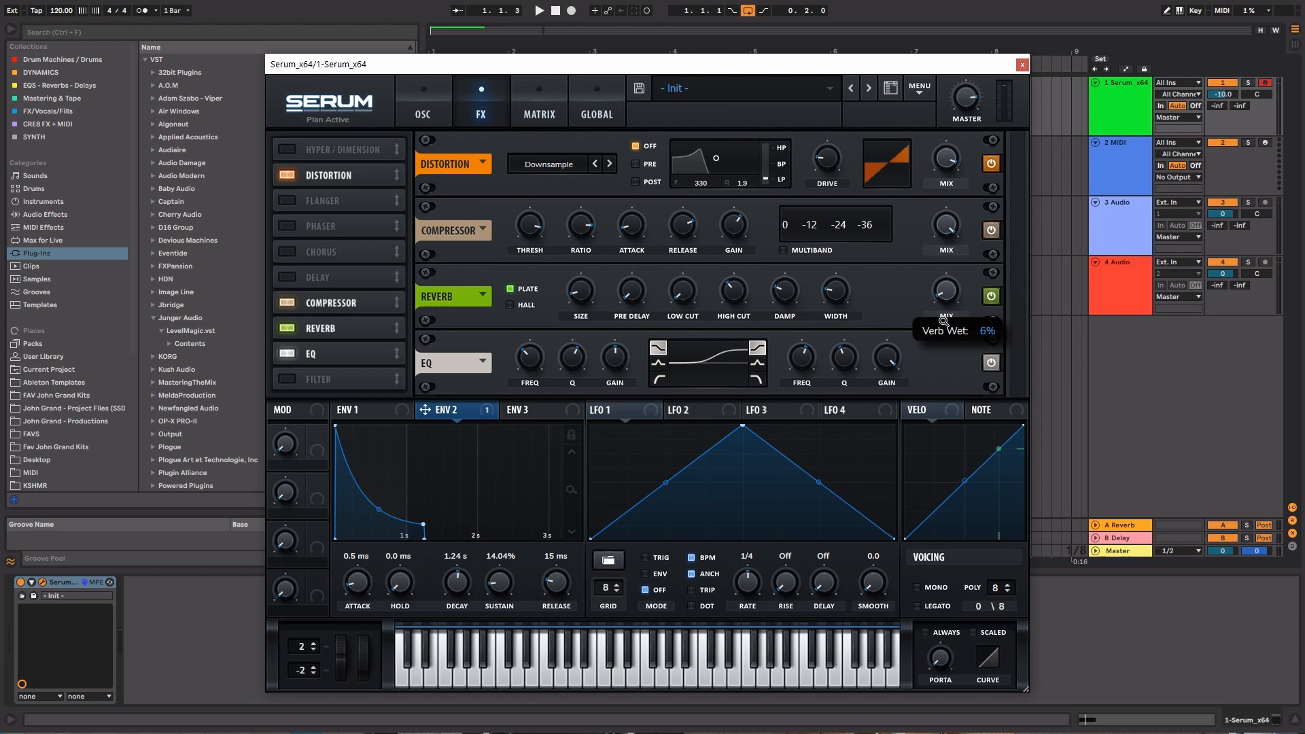
Set the reverb's mix to 13% and size to 8% during playback, and raise its low cut and width
key(space)
drag(943, 321, 941, 306)
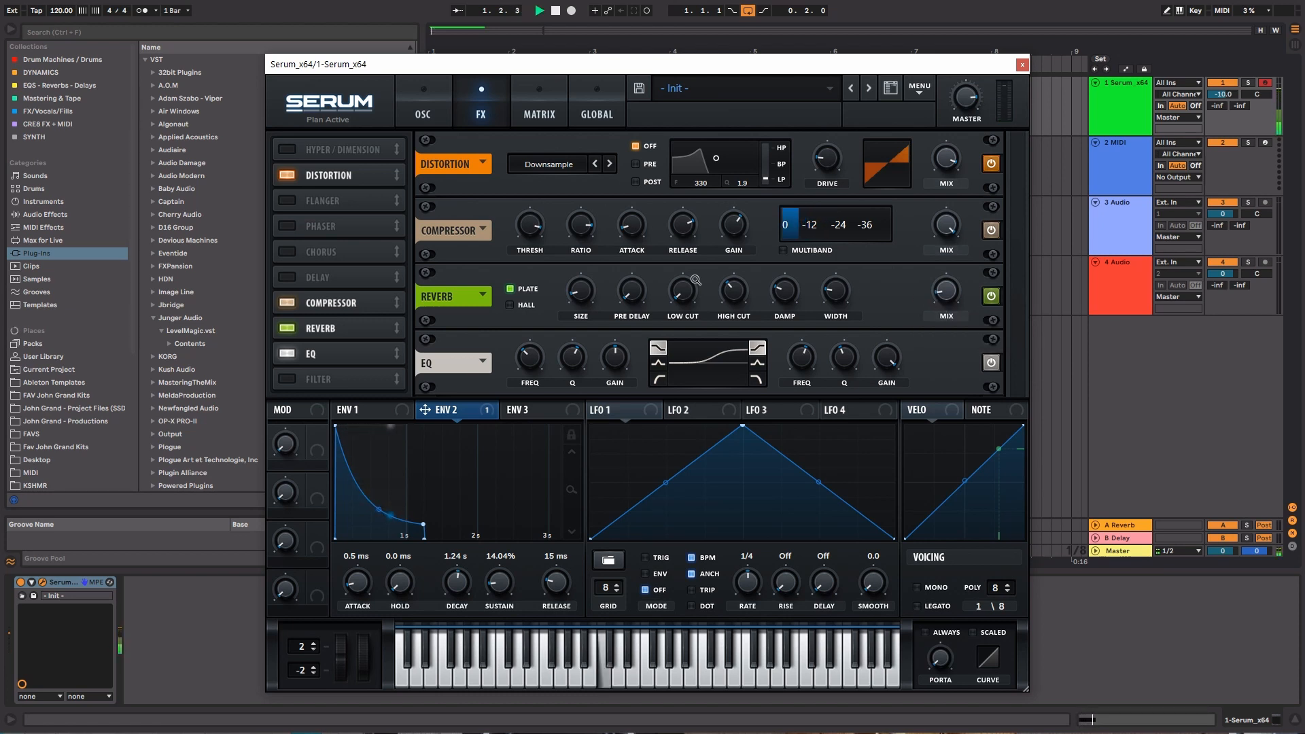
mouse_move(584, 291)
mouse_down()
mouse_move(583, 277)
mouse_move(583, 294)
mouse_up()
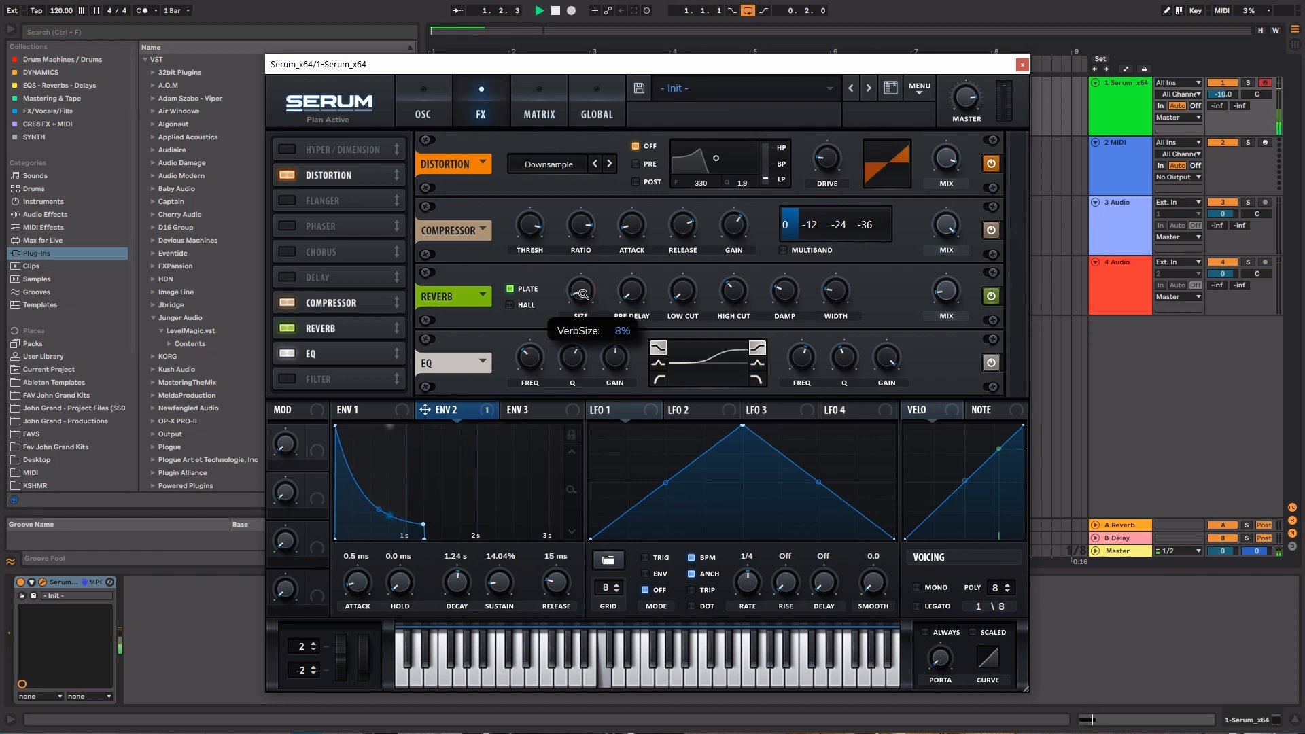
drag(682, 295, 678, 210)
key(space)
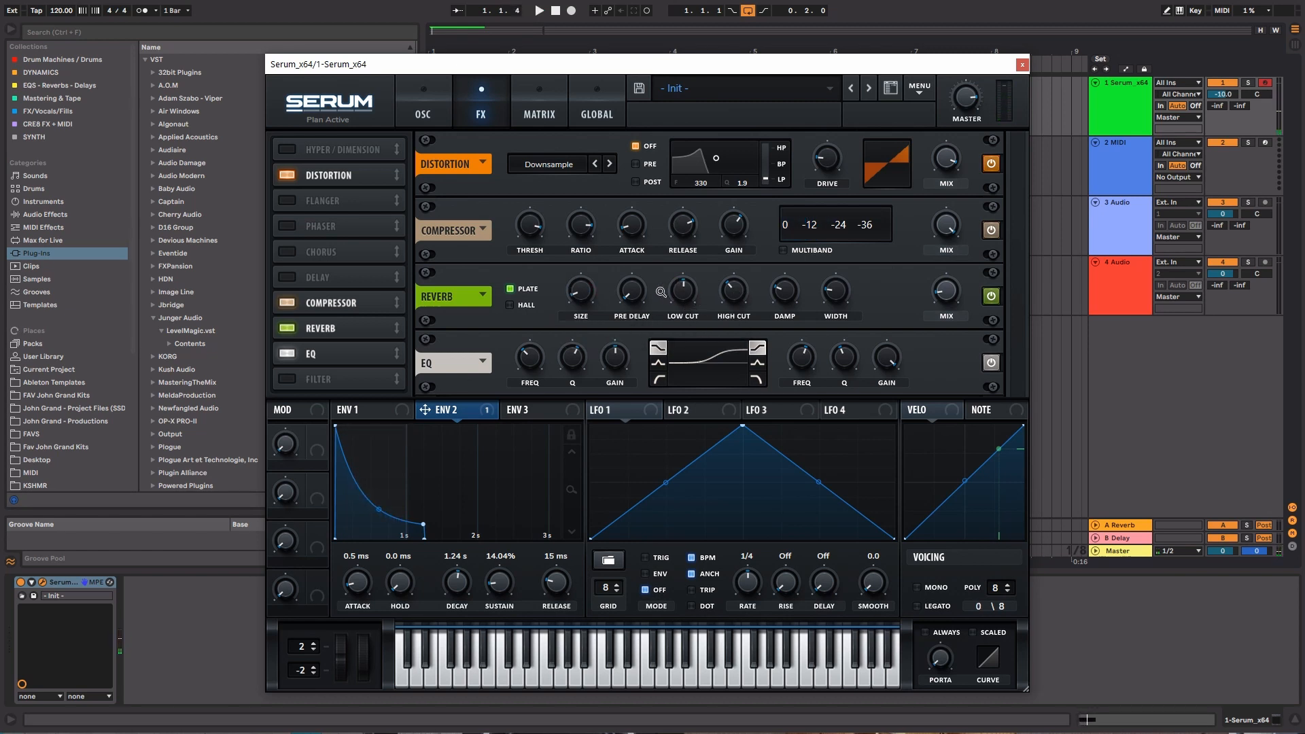
drag(691, 290, 690, 302)
drag(839, 294, 836, 243)
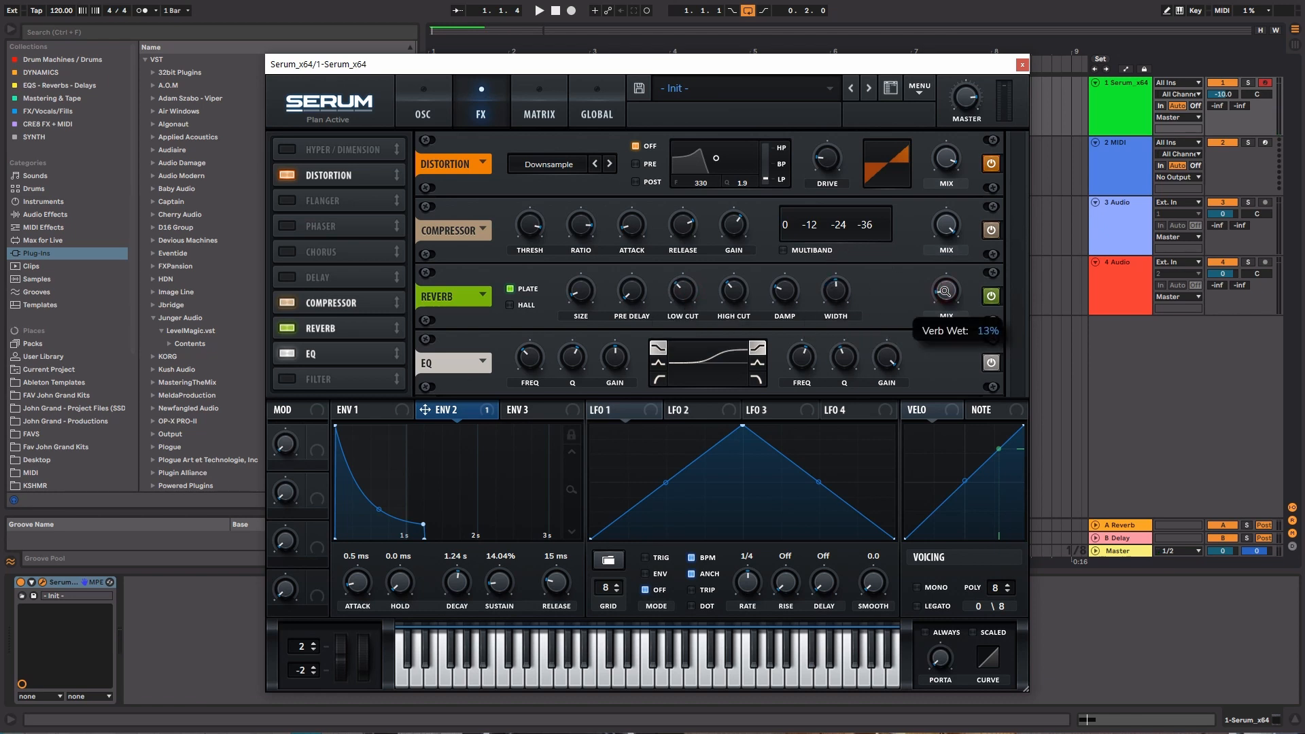
Play the loop, raise the reverb's mix to 22%, increase its size slightly and stop playback
key(space)
drag(945, 288, 944, 278)
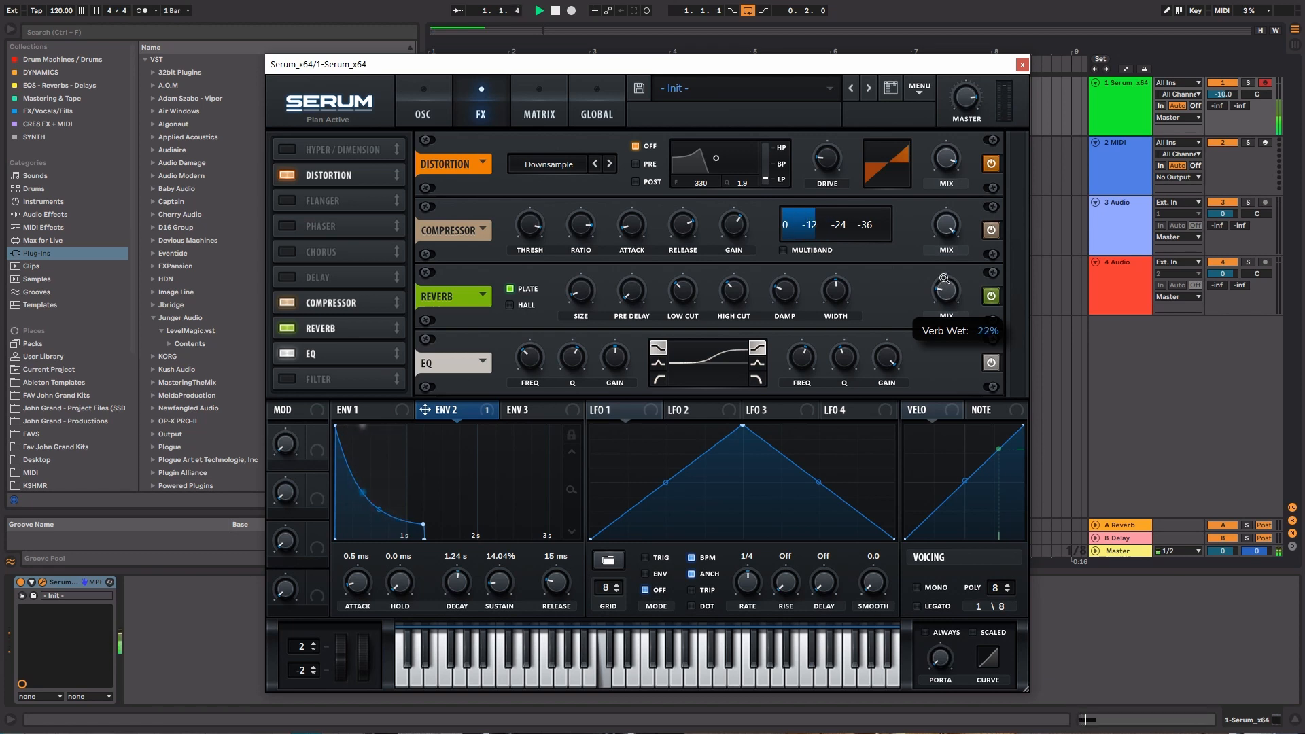
mouse_move(584, 287)
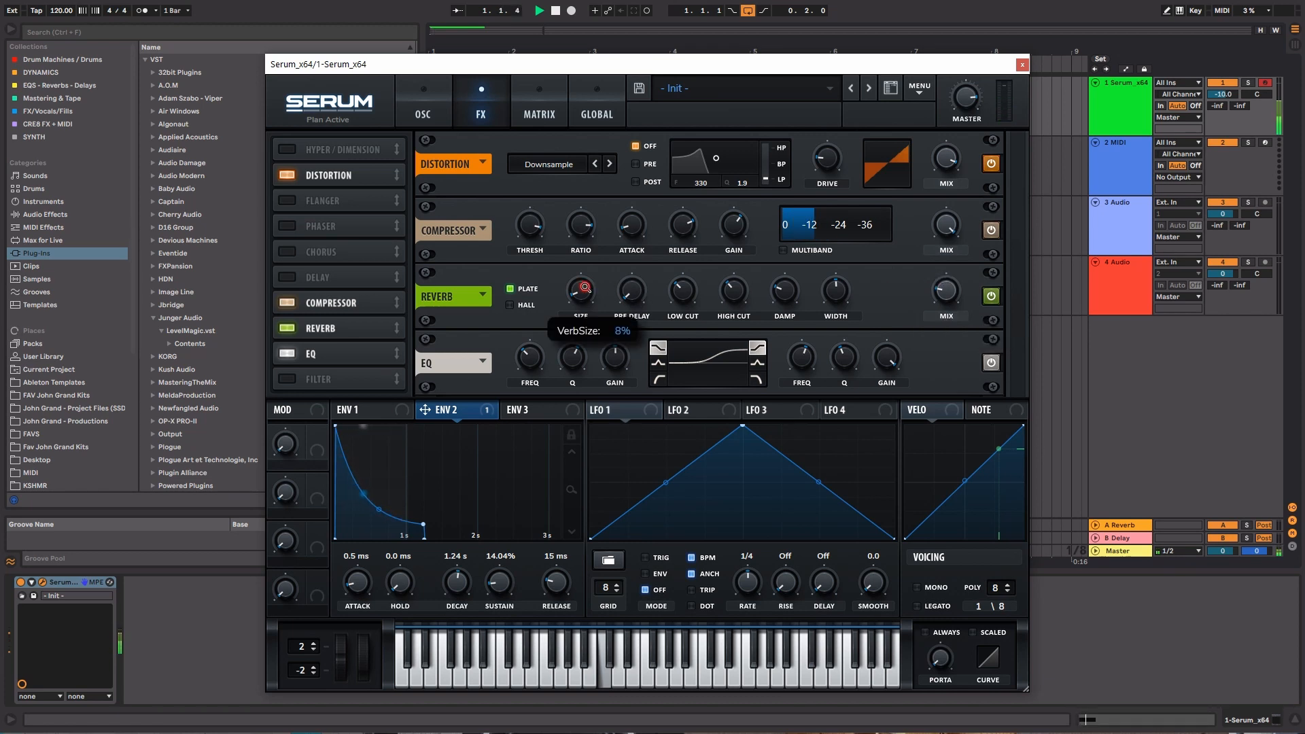
drag(585, 289, 584, 279)
key(space)
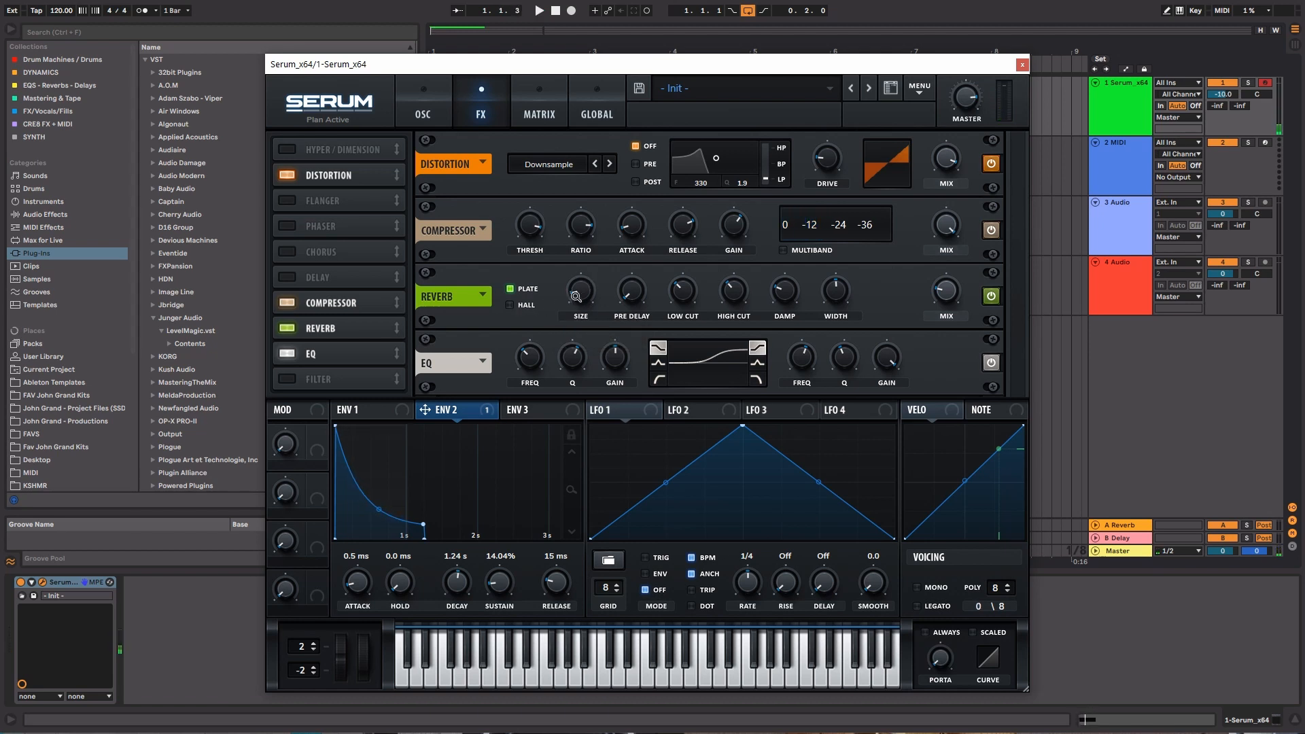
Compare the reverb's Plate and Hall types, leaving Hall selected
click(511, 306)
click(527, 288)
click(532, 304)
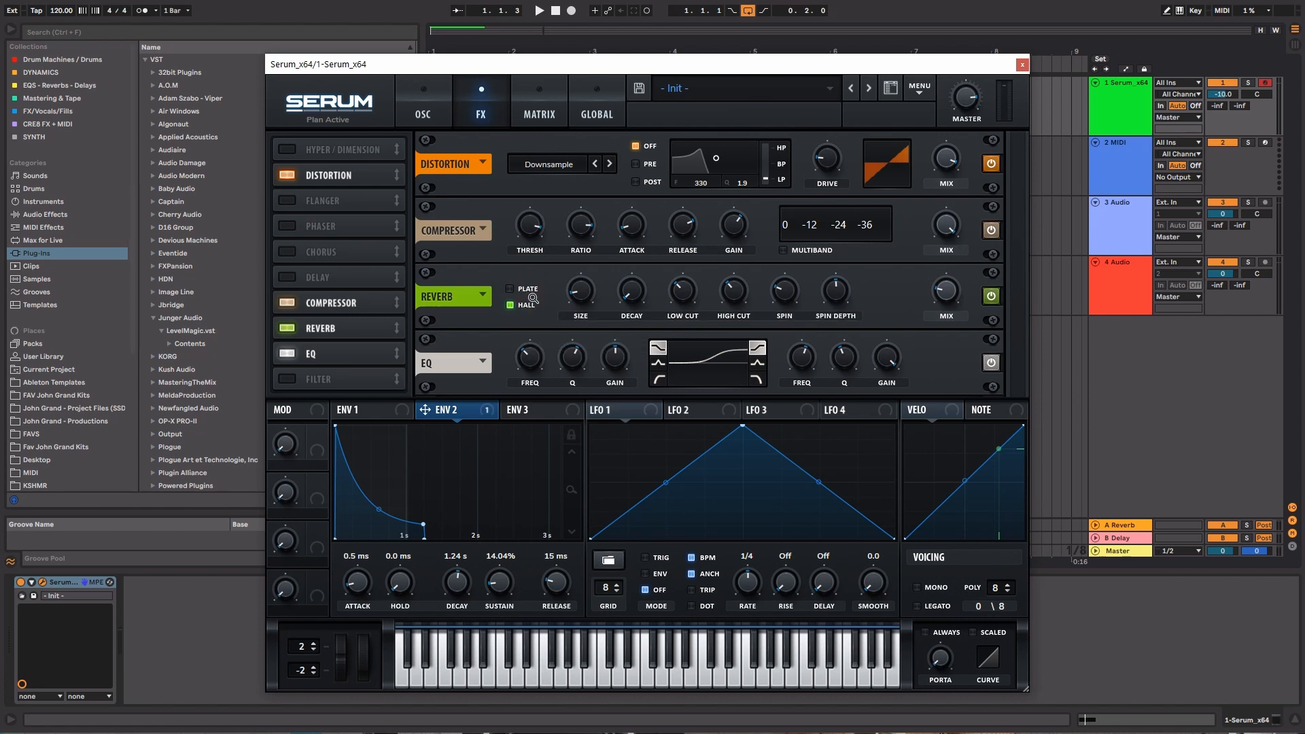
click(533, 288)
click(531, 306)
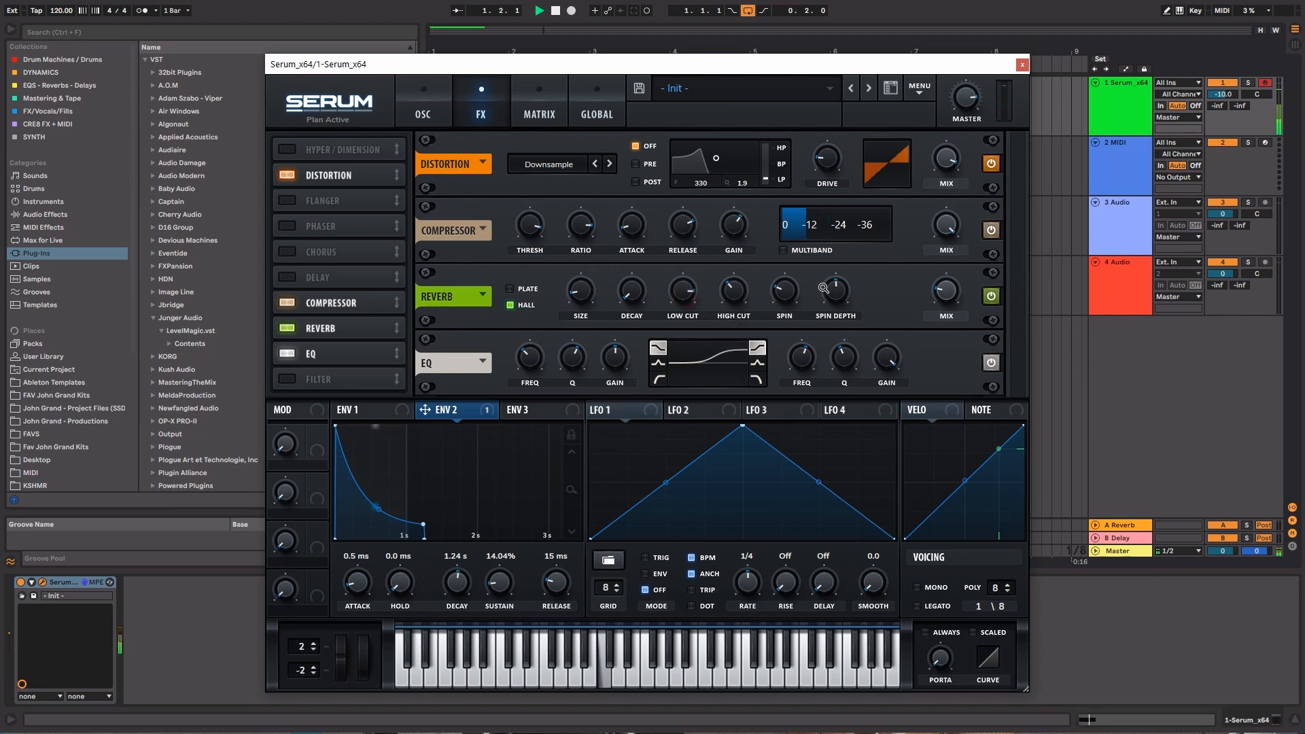
Lower the Hall reverb's spin depth to 0% and spin to minimum, return to Plate and reduce the mix slightly
drag(835, 290, 842, 384)
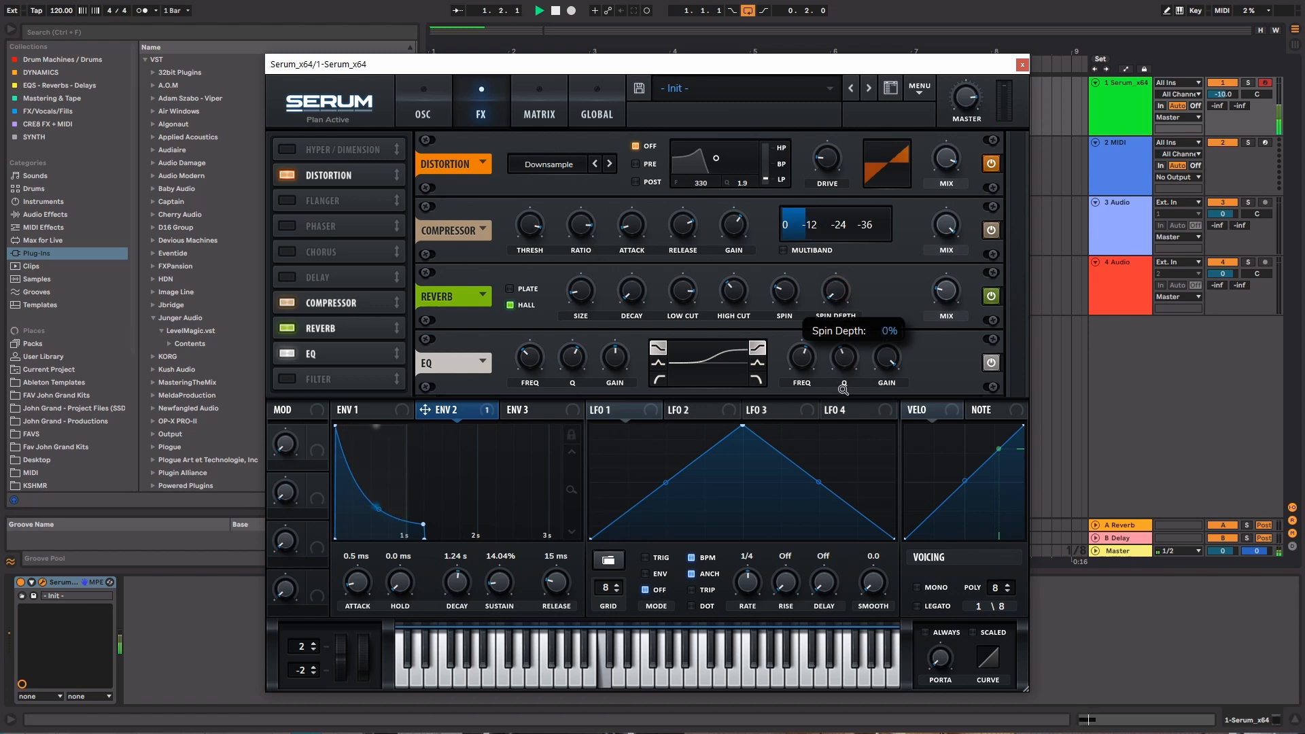
drag(790, 299, 784, 374)
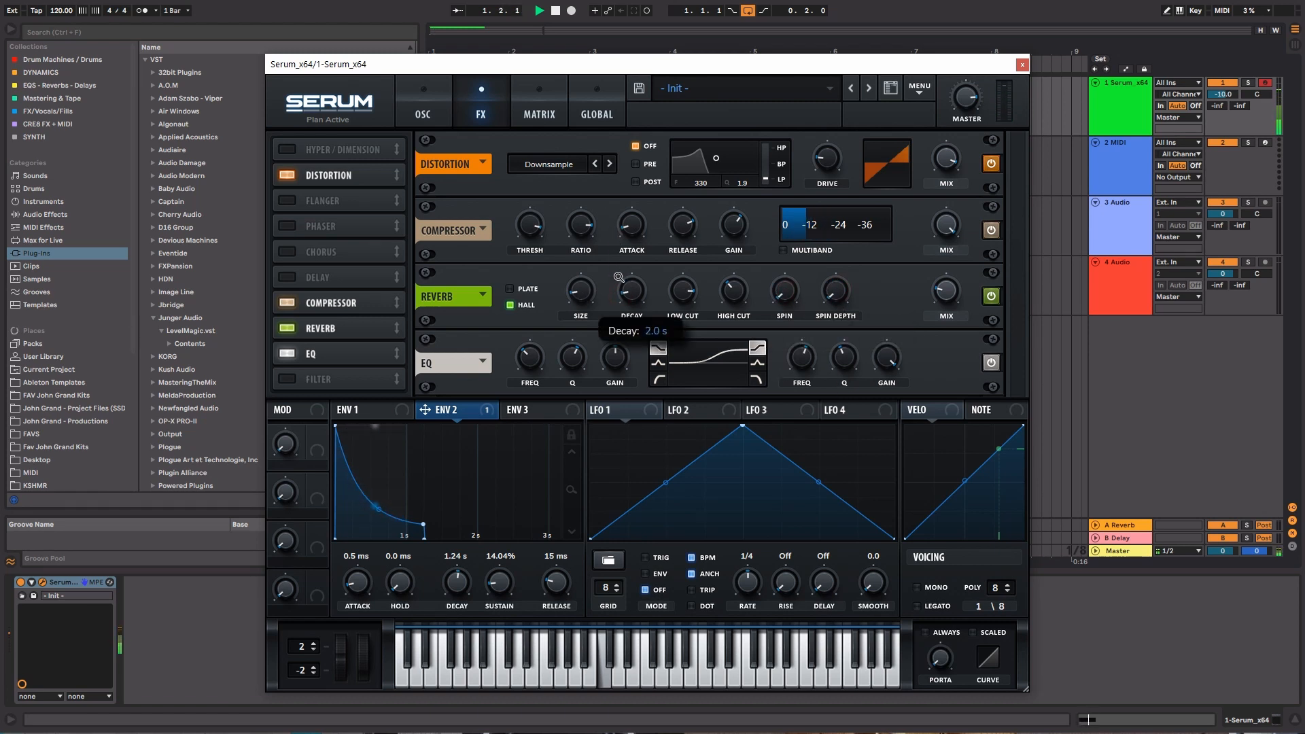
click(534, 289)
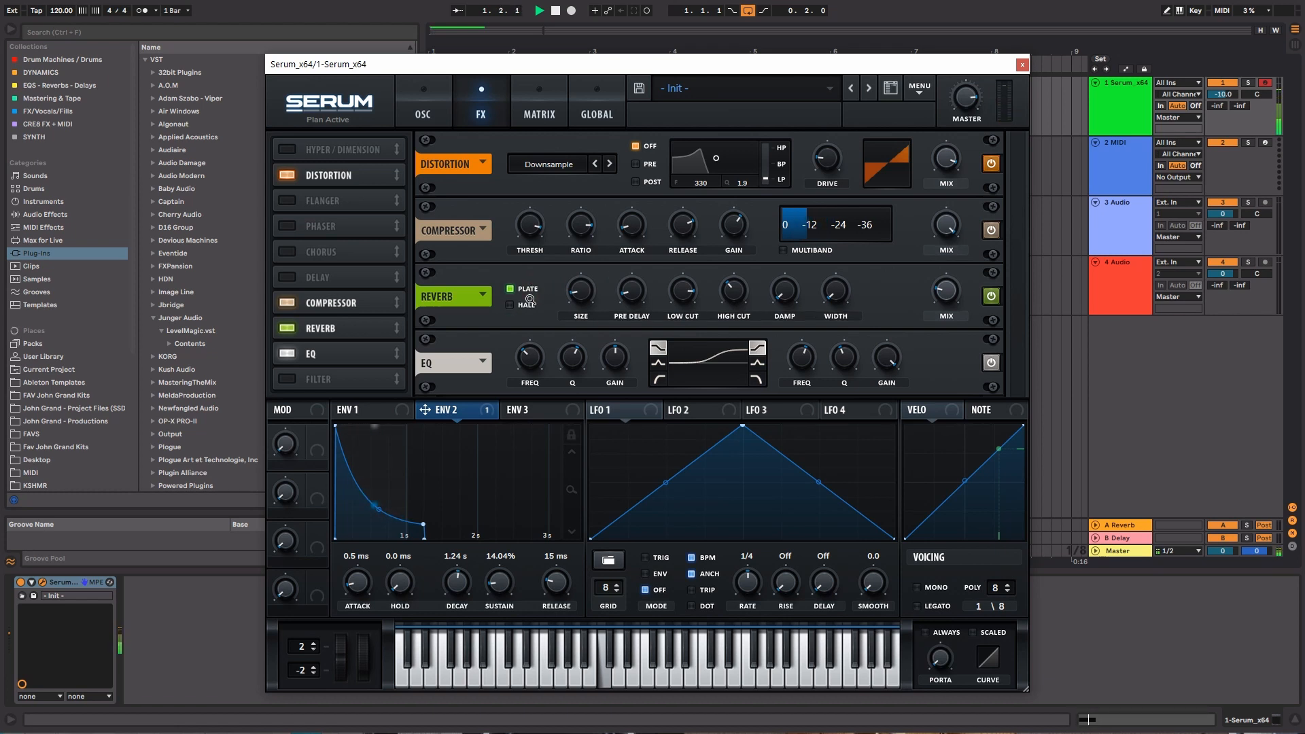
mouse_move(956, 290)
mouse_down()
mouse_move(951, 239)
mouse_move(958, 307)
mouse_up()
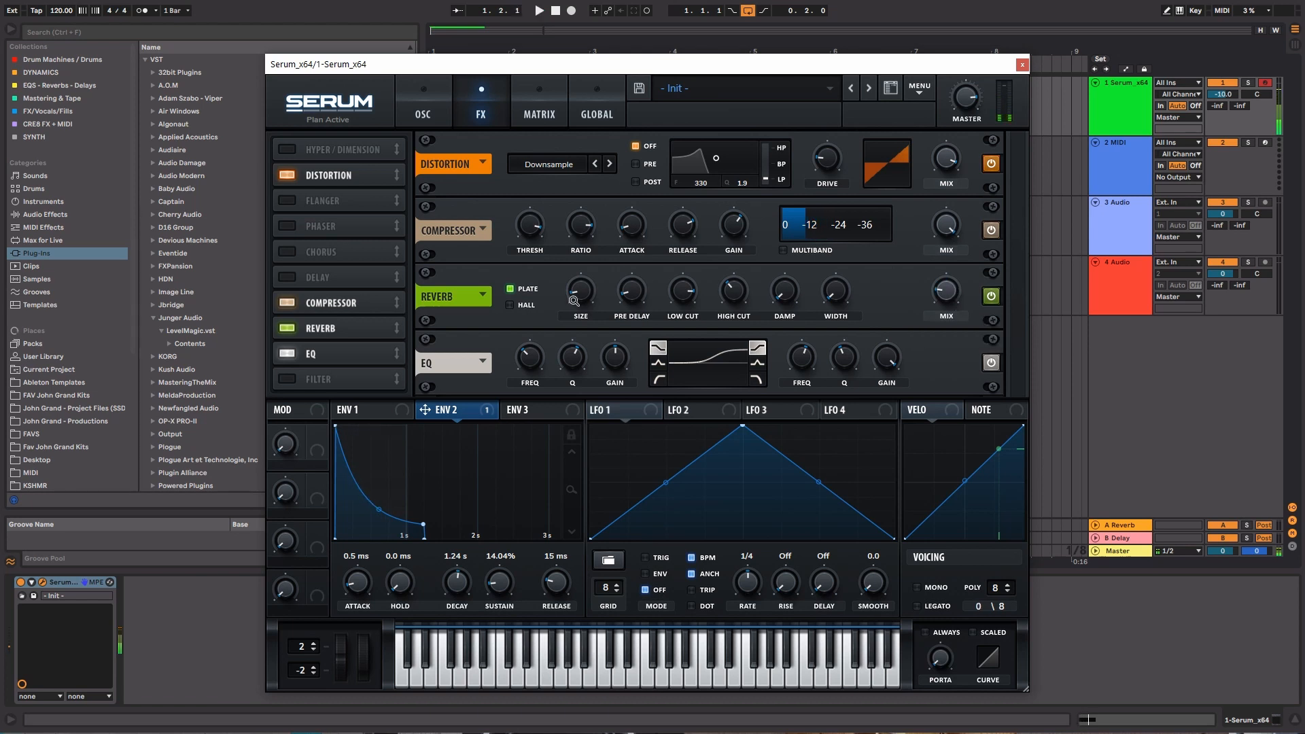
Switch the reverb type to Hall and enable the Hyper/Dimension effect
click(527, 305)
key(space)
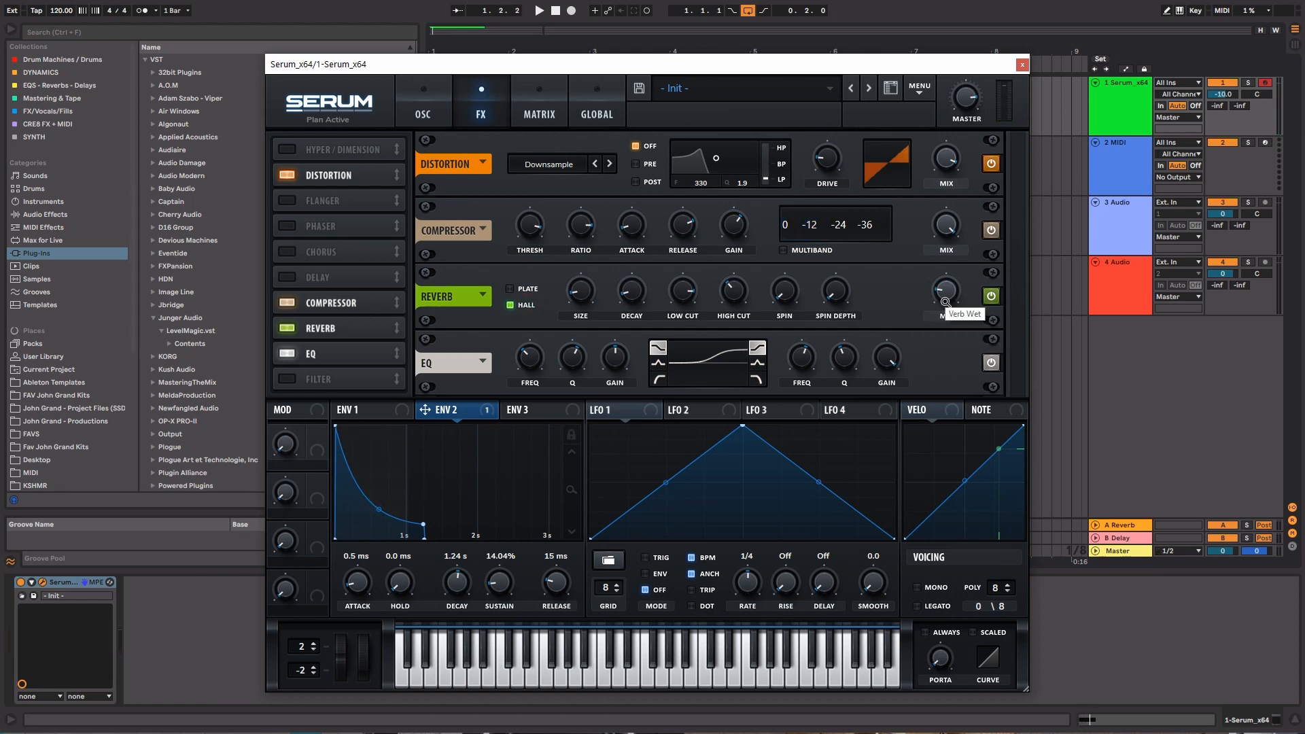
click(293, 149)
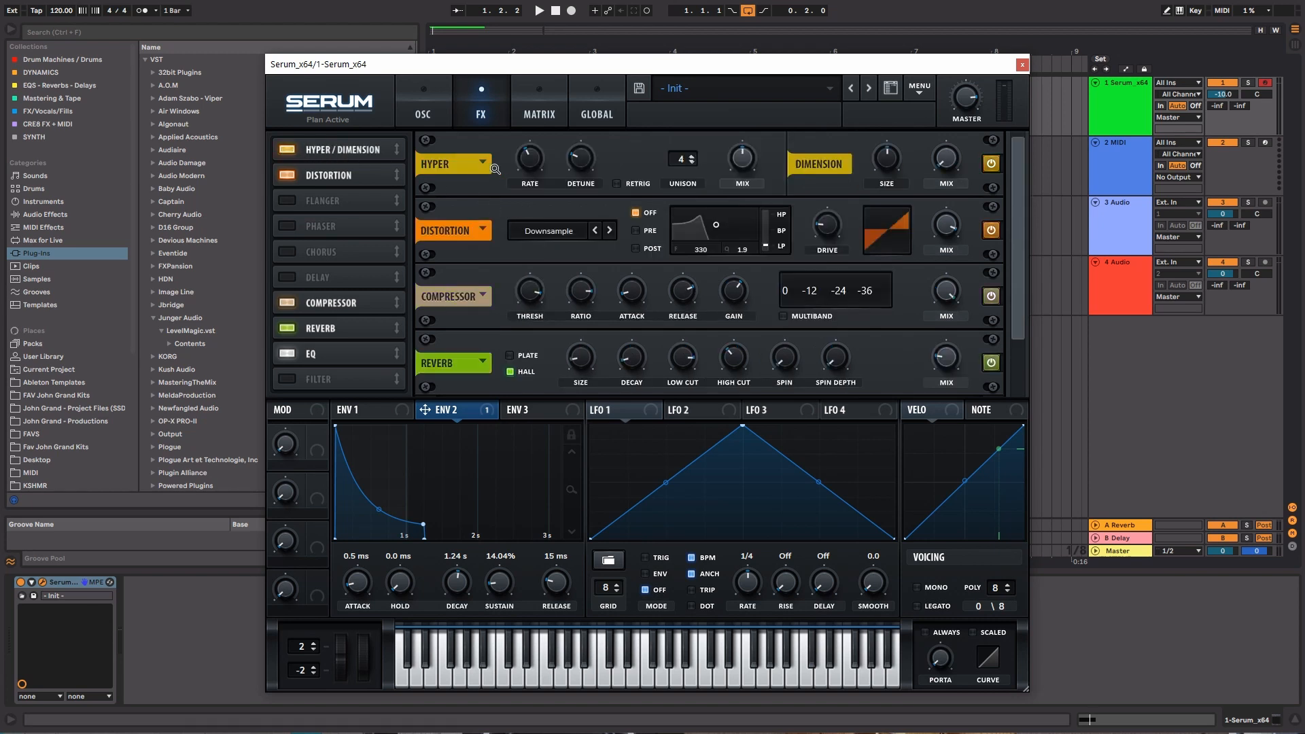
Load the Bell Hyper preset into the Hyper effect, raise the Dimension mix and audition the sound
click(494, 168)
click(500, 149)
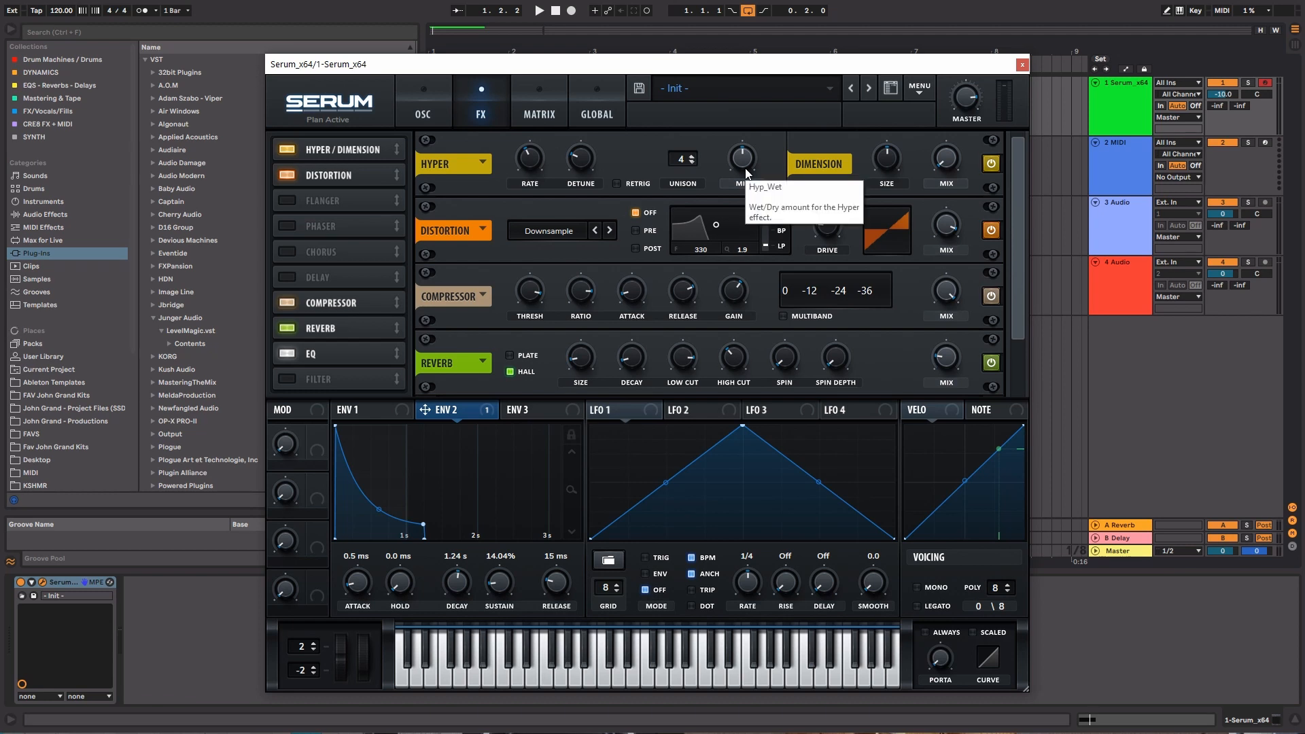
click(484, 163)
click(491, 180)
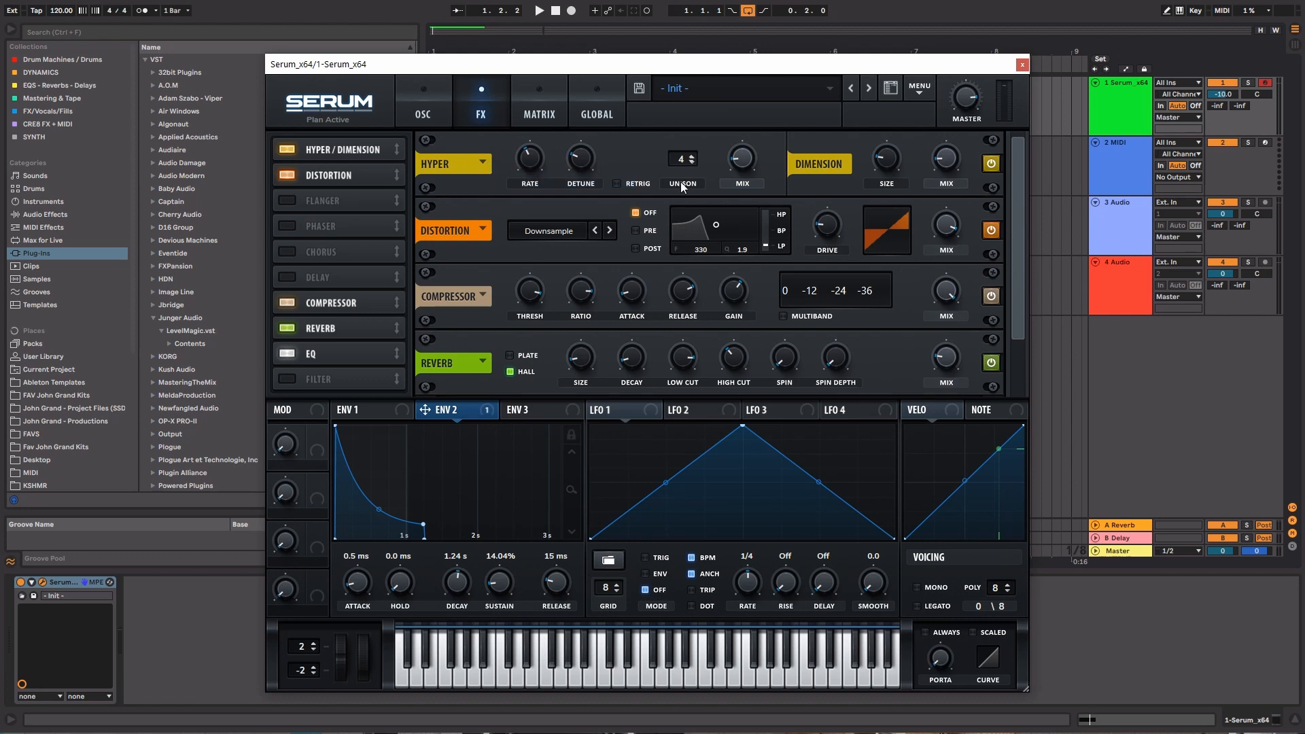
drag(955, 152, 956, 113)
key(space)
key(space)
Compare the Hyper 1 and Hyper 2 presets during playback, then reload Bell Hyper and stop playback
click(482, 163)
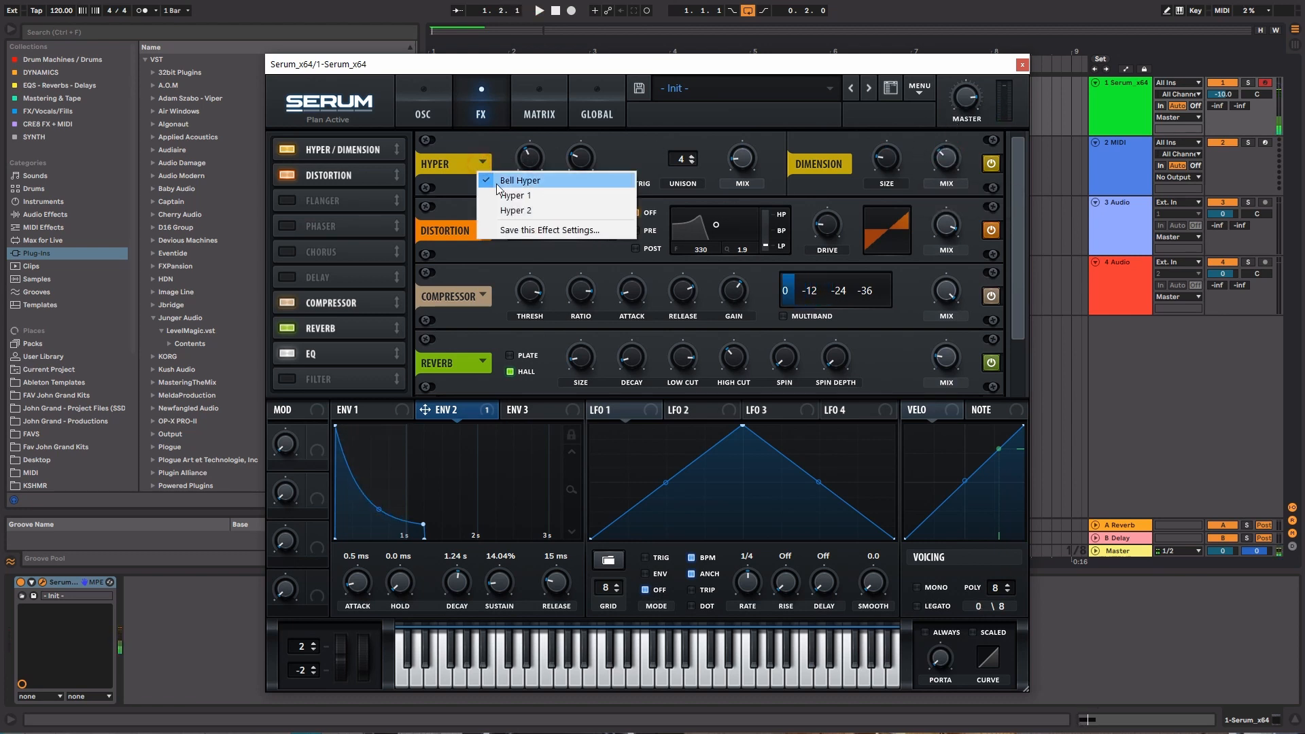
click(502, 196)
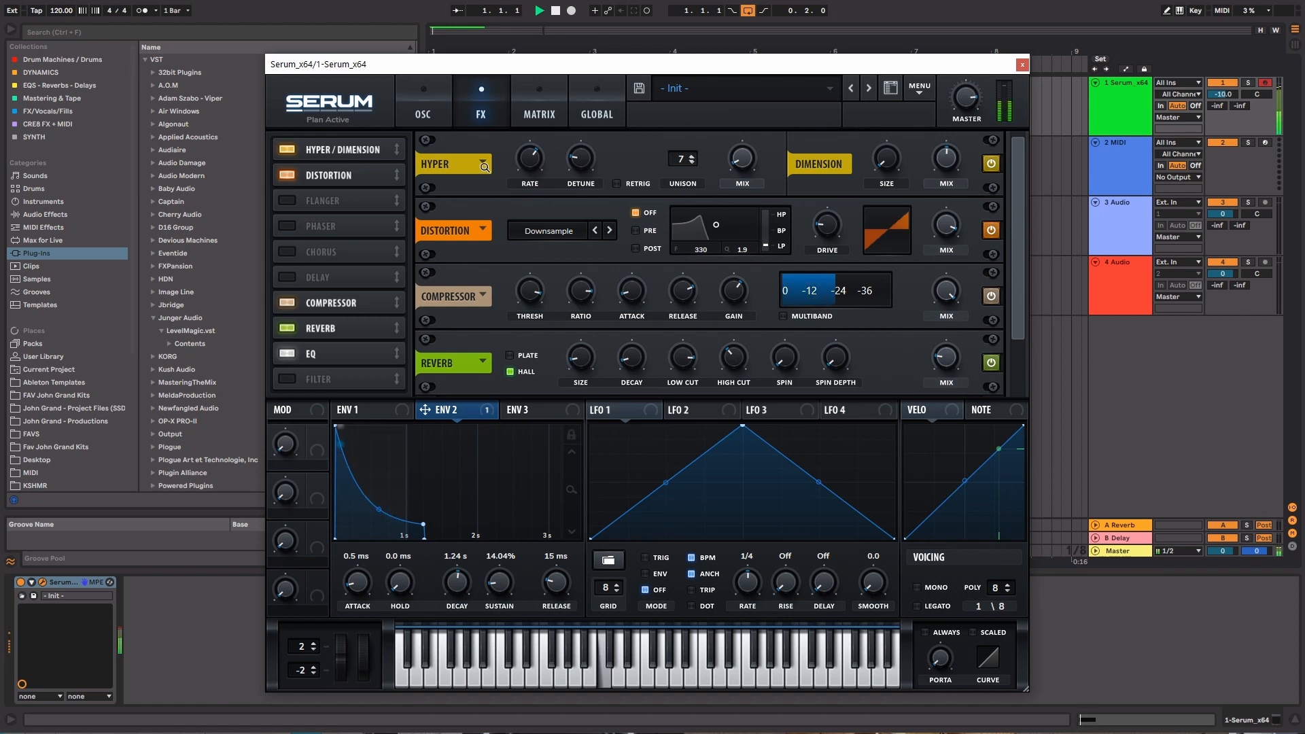
click(483, 164)
click(497, 208)
key(space)
click(487, 168)
click(496, 178)
key(space)
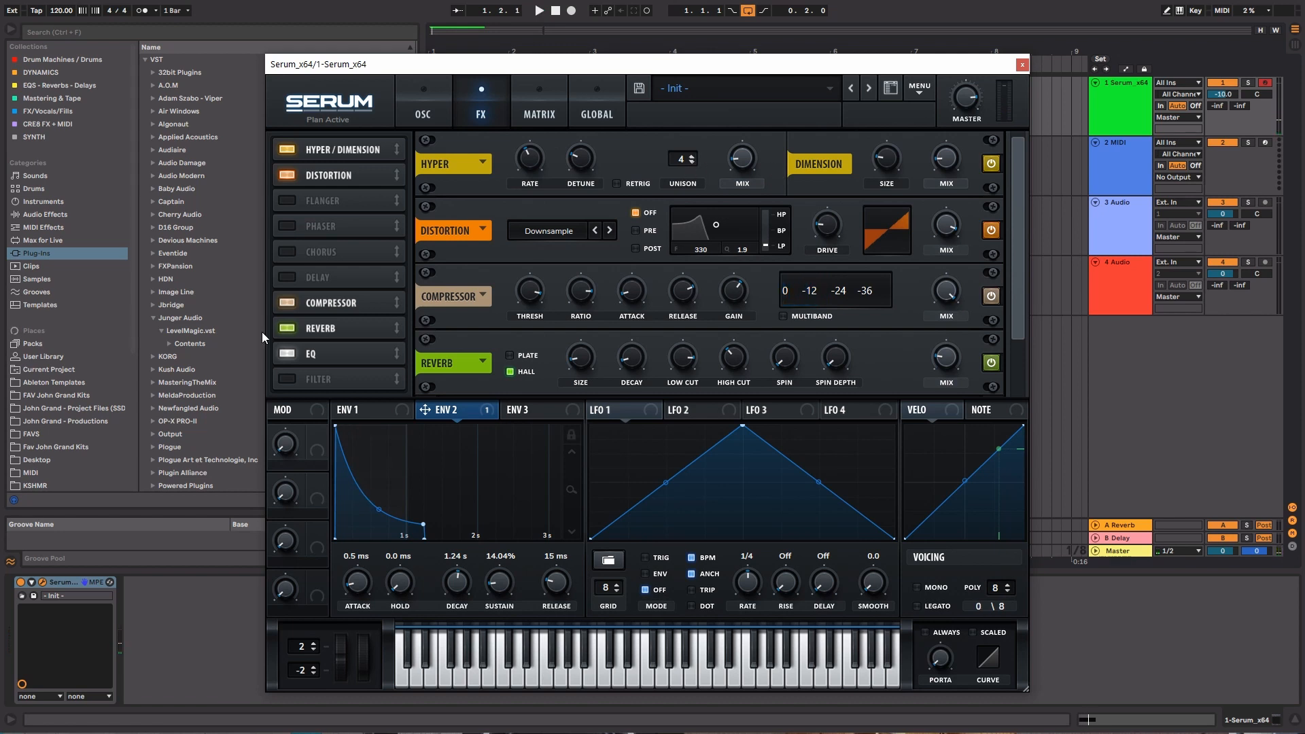
Switch the EQ's low band to a low cut with reduced frequency and Q, and audition the result
click(336, 350)
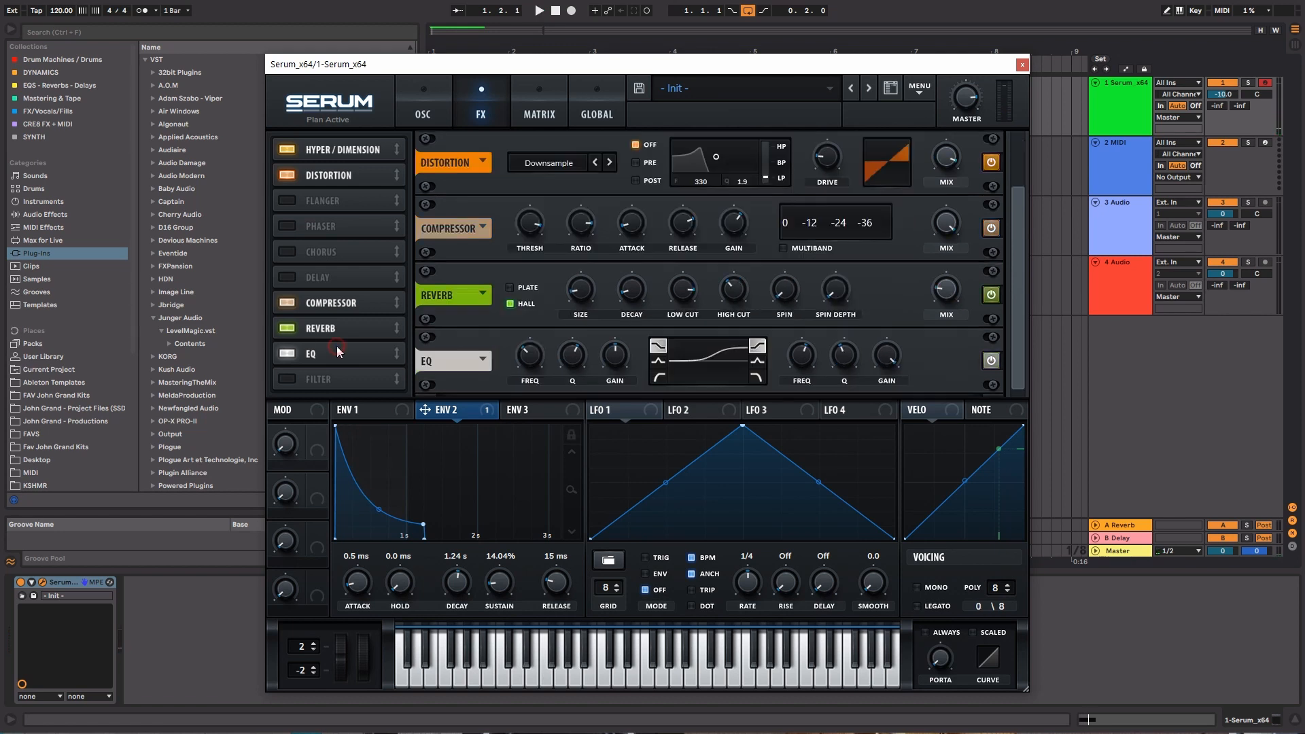
click(659, 375)
drag(573, 354, 540, 352)
key(space)
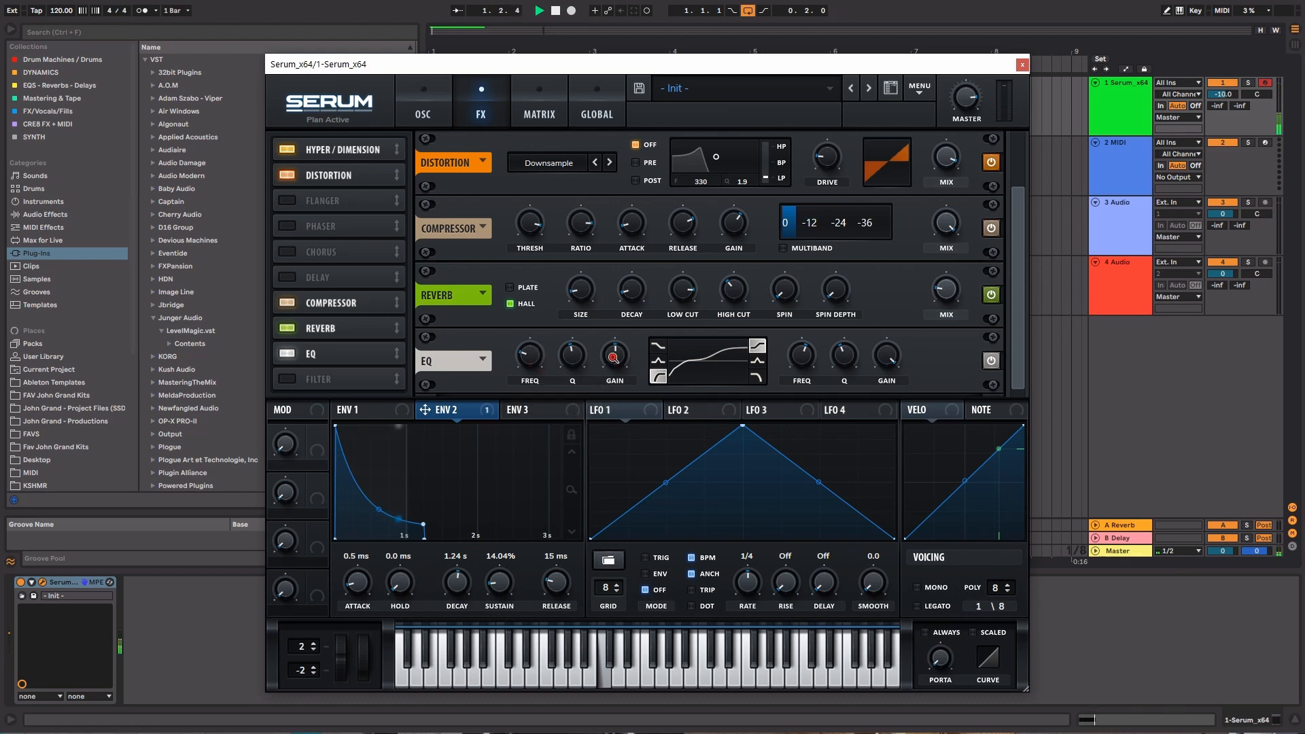
key(space)
Enable oscillator A and load the Basic Shapes wavetable from the Analog folder
click(423, 109)
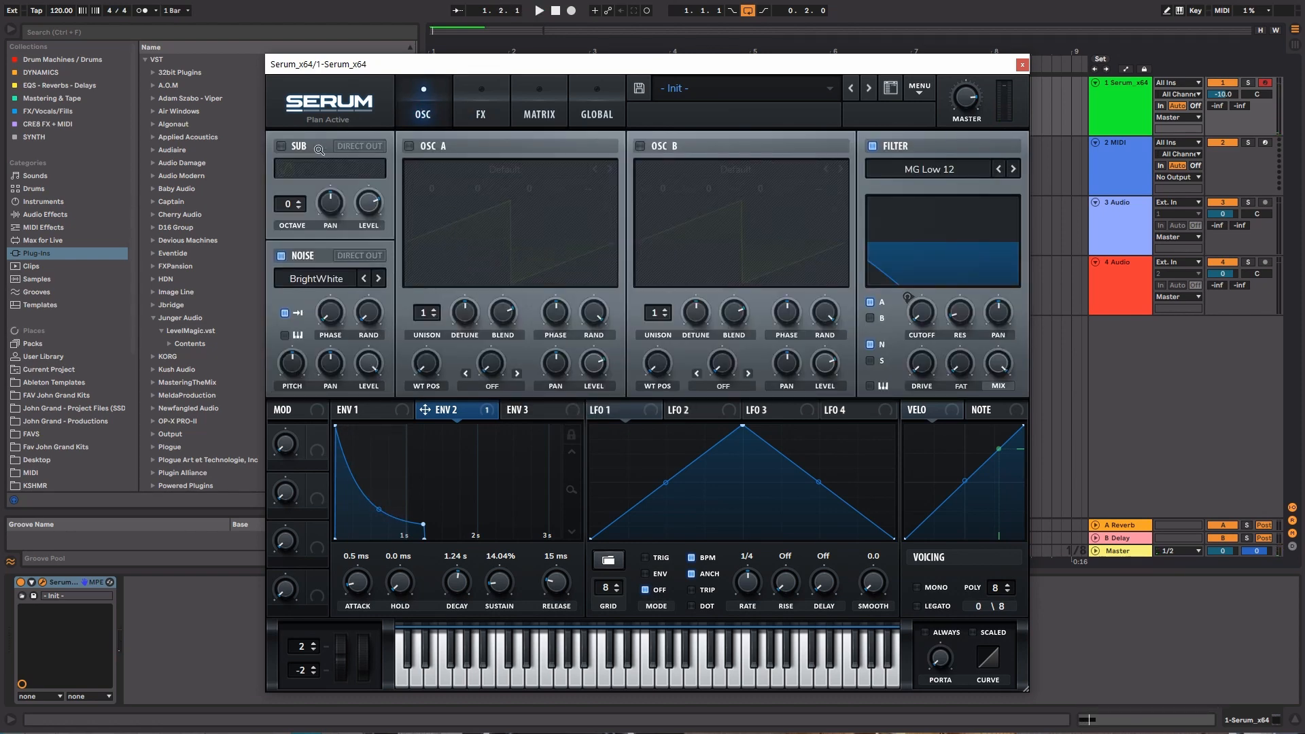
click(422, 146)
click(502, 170)
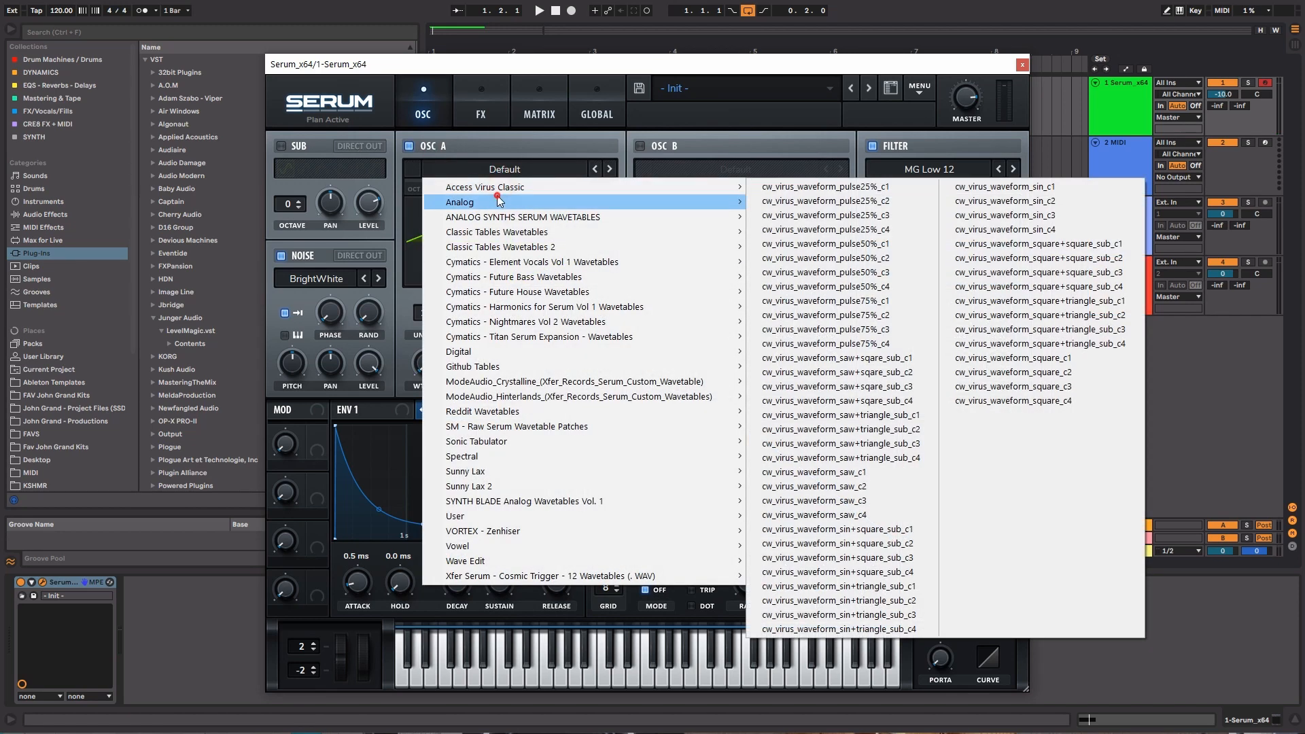
mouse_move(737, 262)
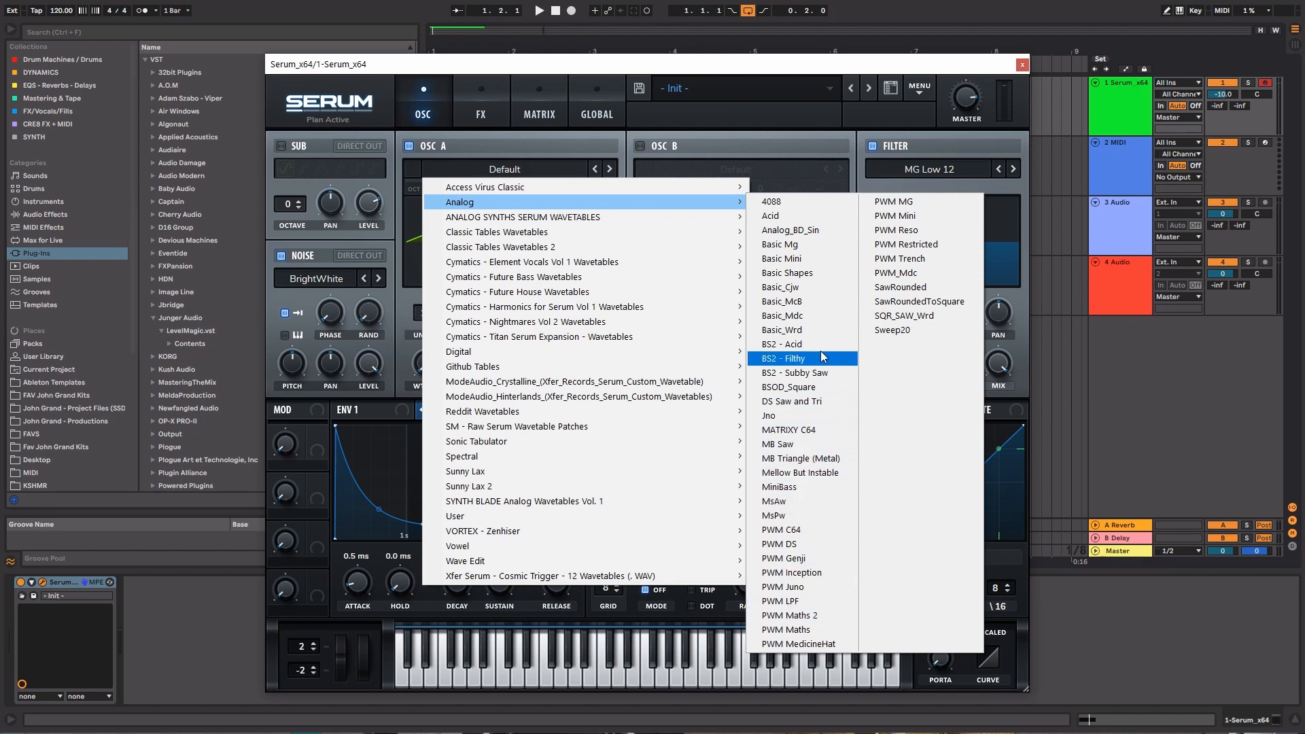
click(809, 273)
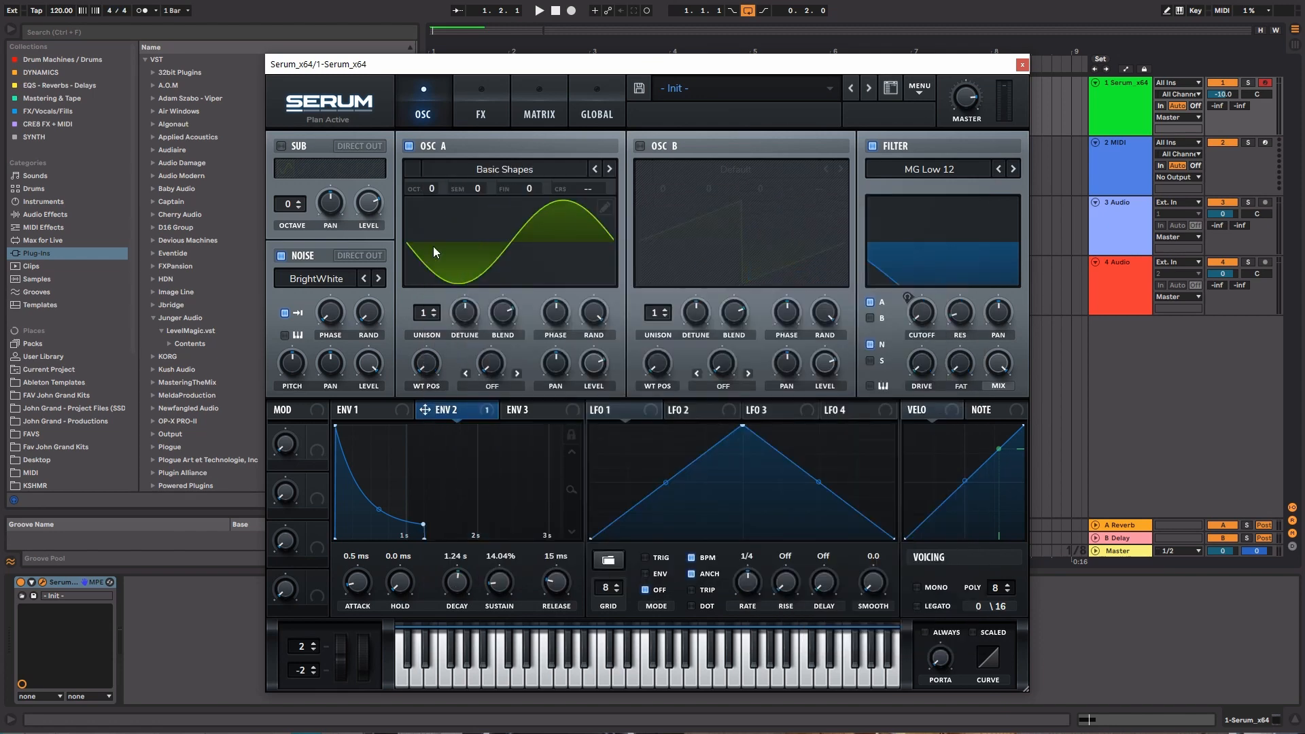
Replace oscillator A's wavetable with Evol Sweep from the Digital folder
click(520, 169)
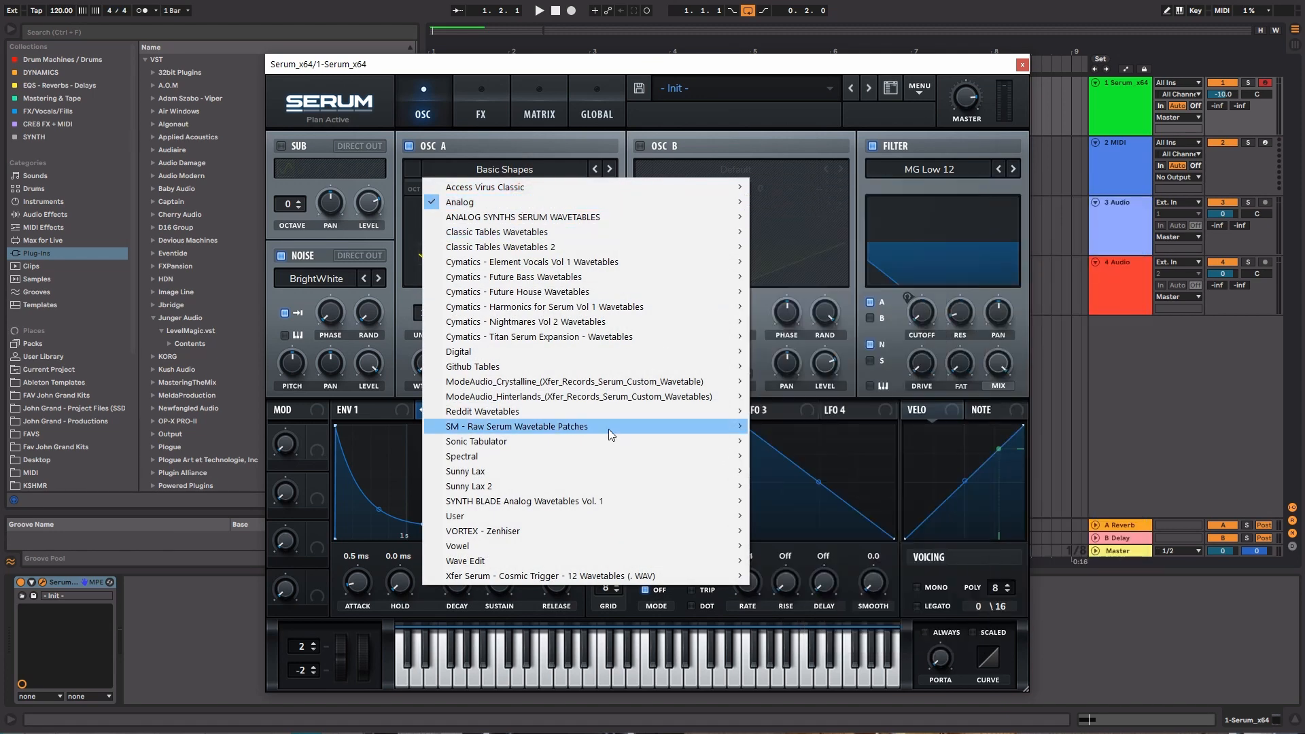
mouse_move(566, 548)
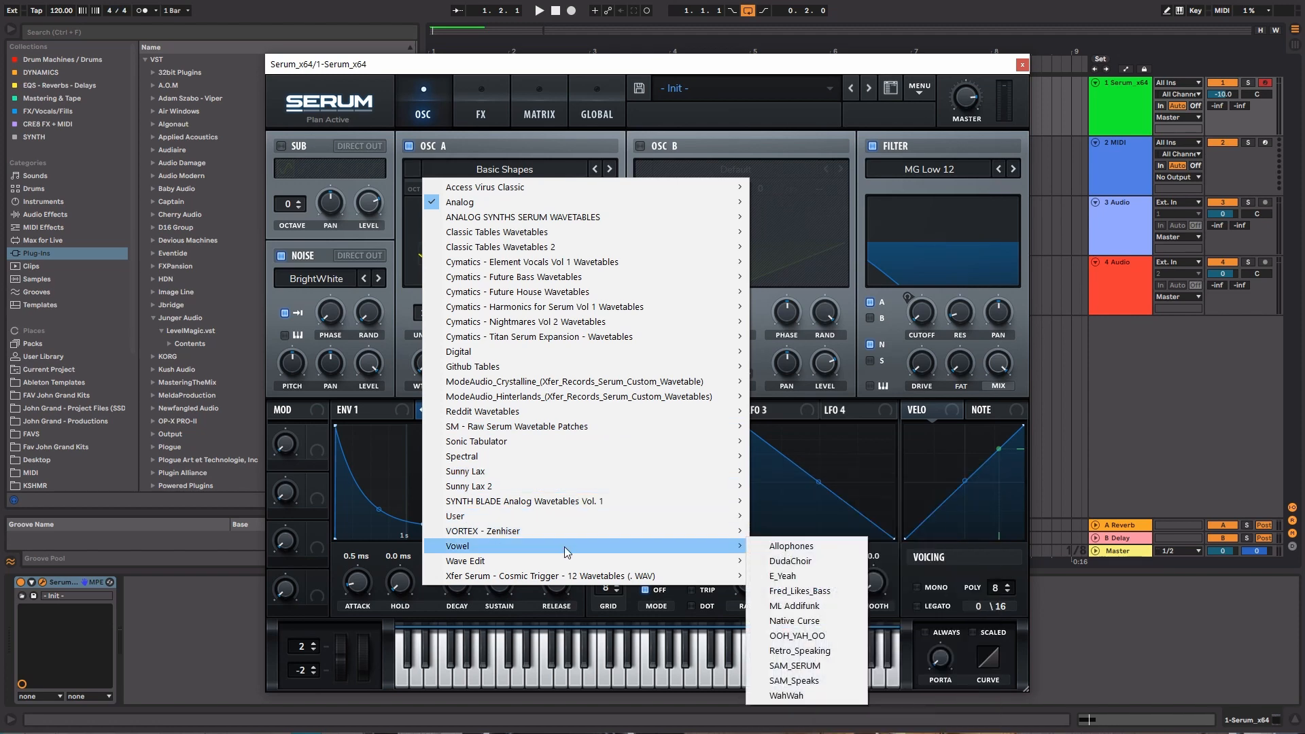
mouse_move(528, 347)
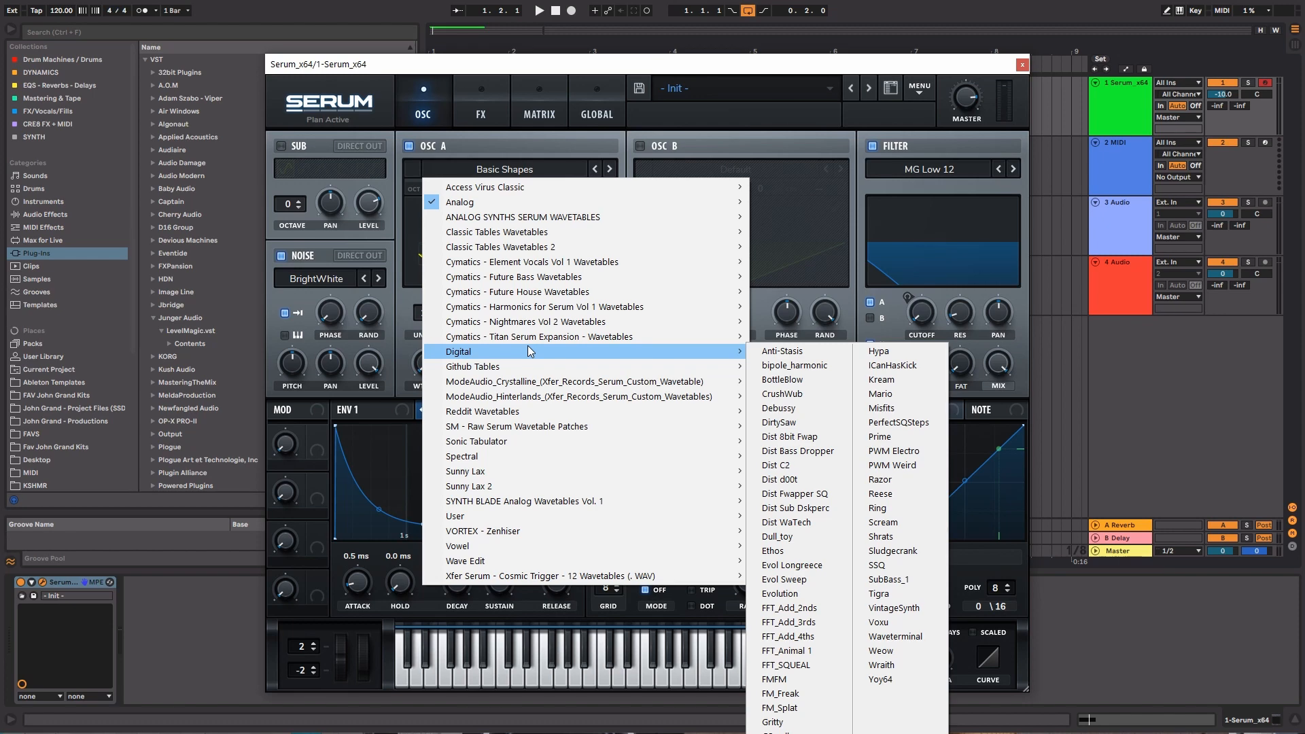
click(782, 579)
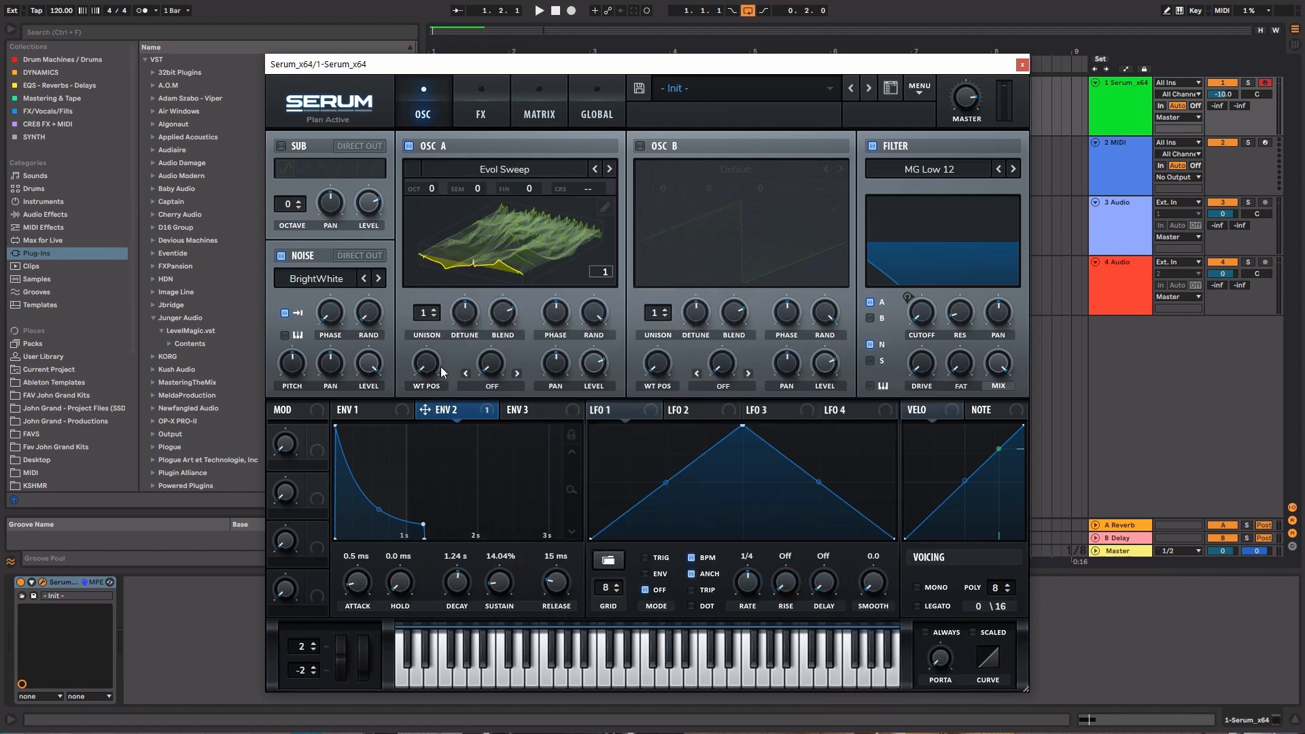
Lower oscillator A's level and set its wavetable position to 62 while auditioning
drag(441, 366, 442, 430)
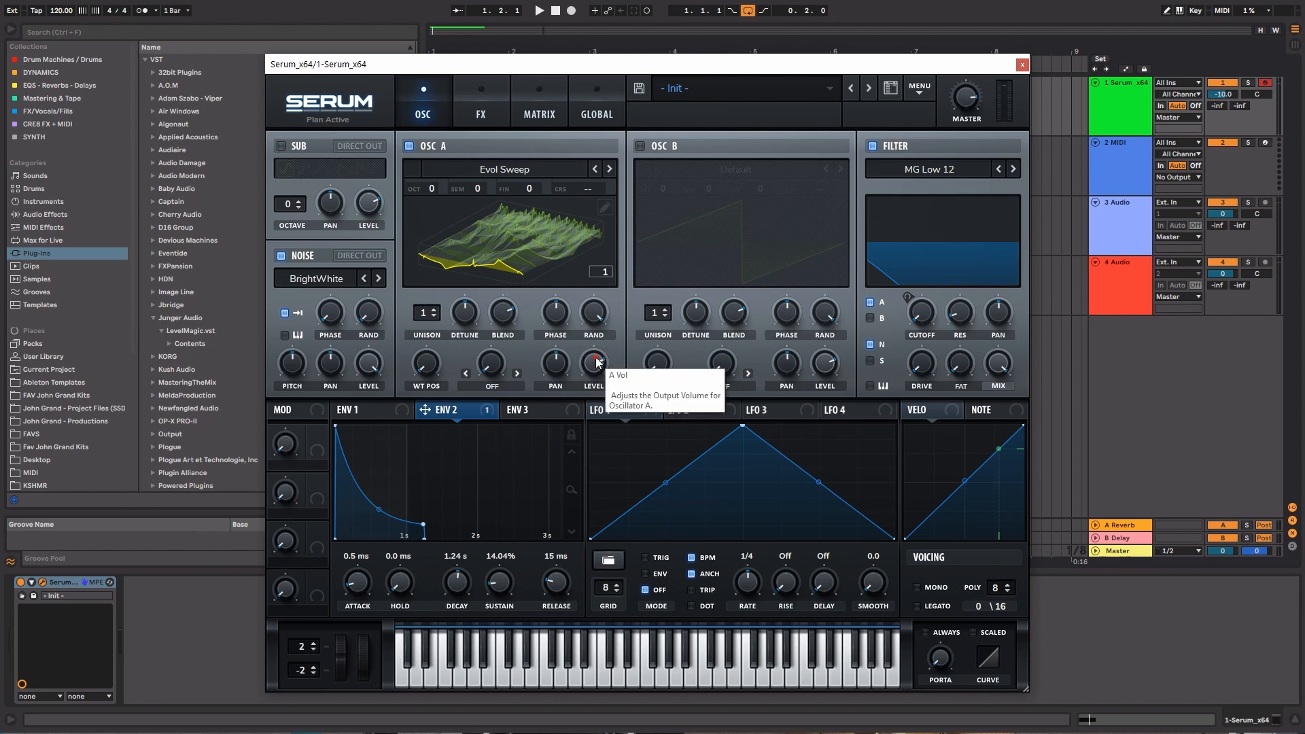
drag(597, 362, 596, 412)
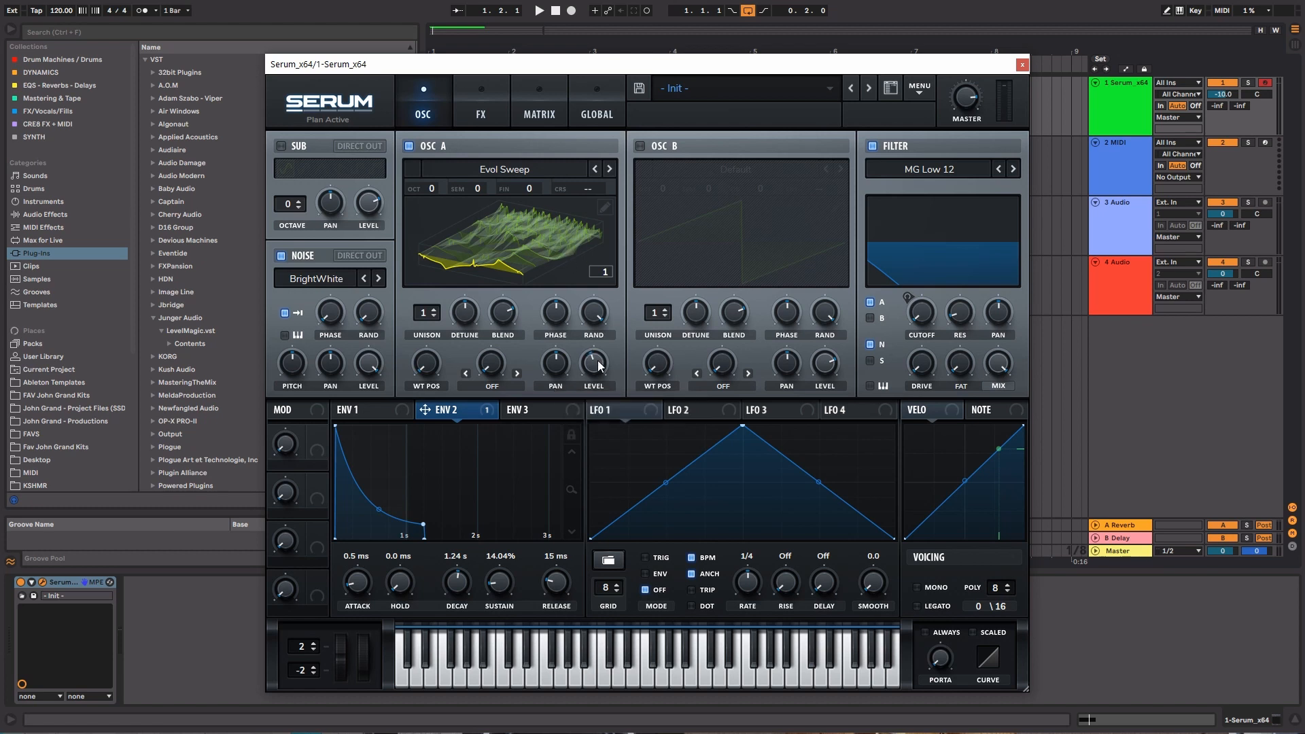
key(space)
drag(598, 362, 598, 360)
mouse_move(434, 367)
mouse_down()
mouse_move(436, 255)
mouse_move(443, 344)
mouse_up()
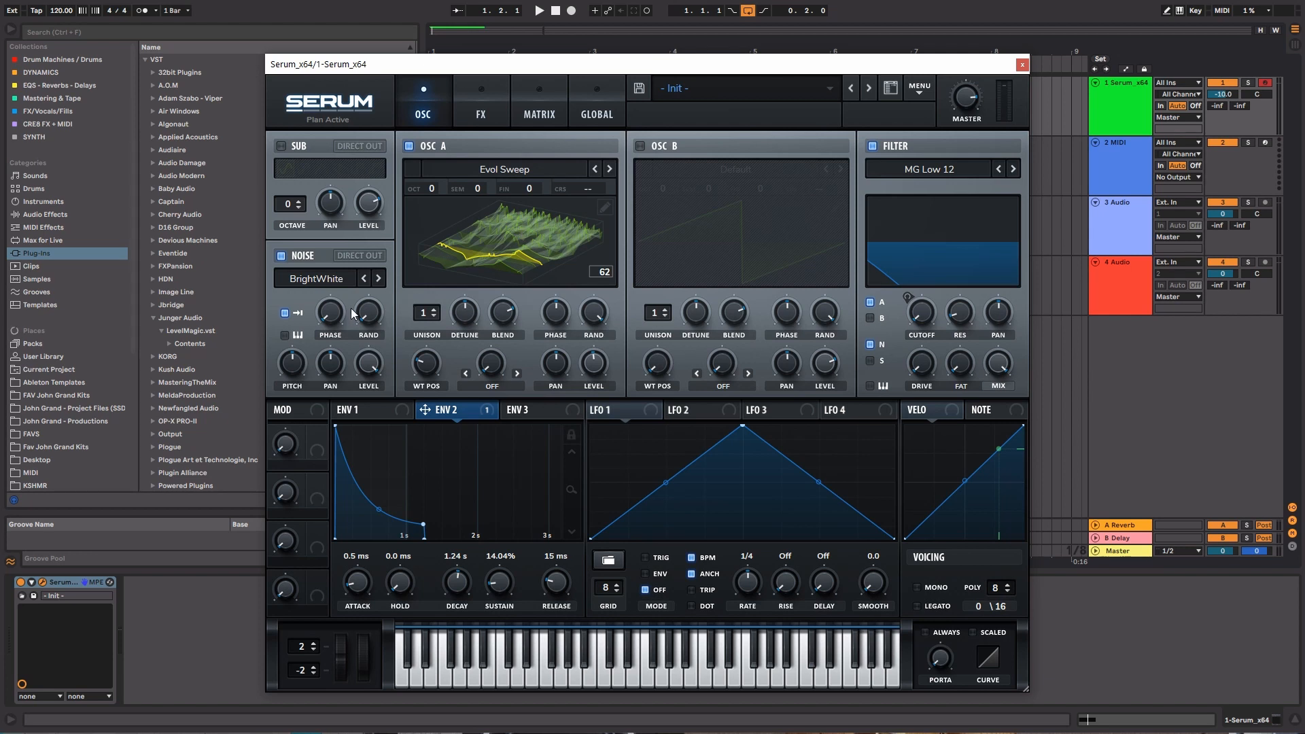
Step forward through the noise oscillator's samples during playback to select J106 HP
click(379, 281)
click(379, 281)
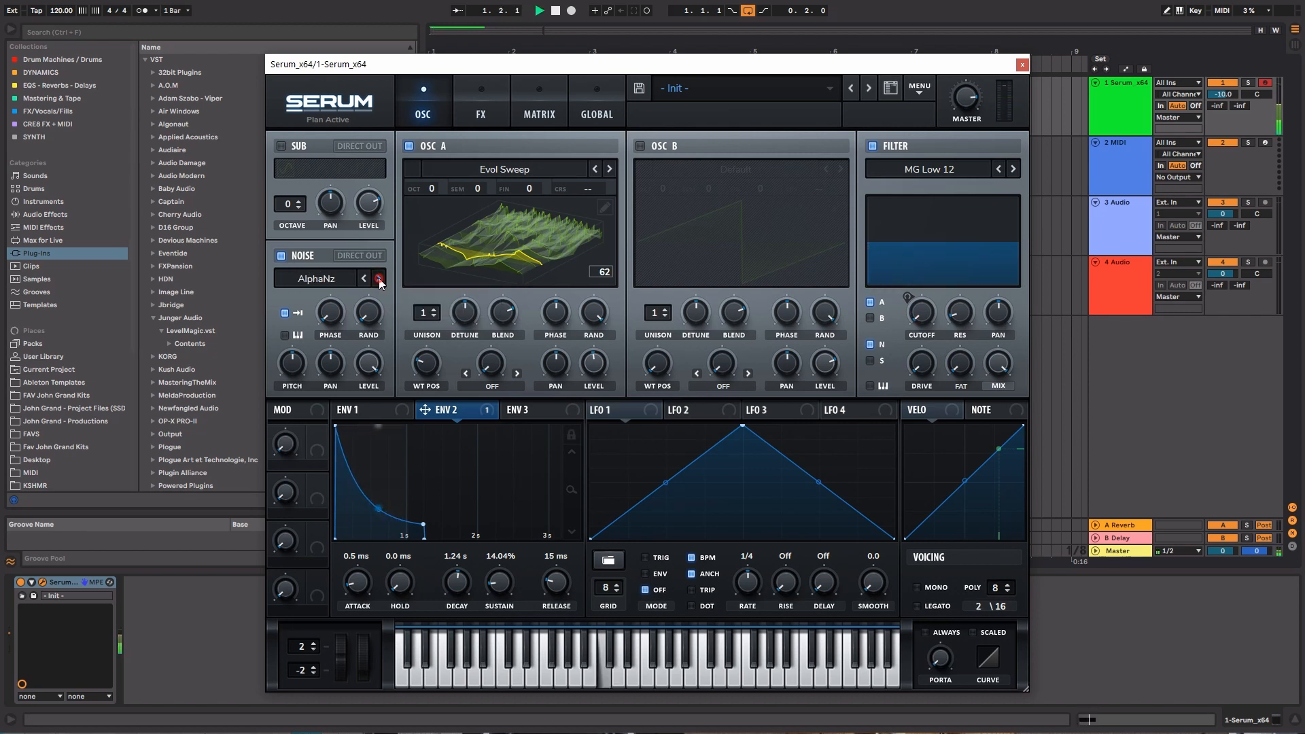
click(378, 281)
click(378, 281)
click(378, 280)
click(379, 280)
click(379, 281)
click(379, 280)
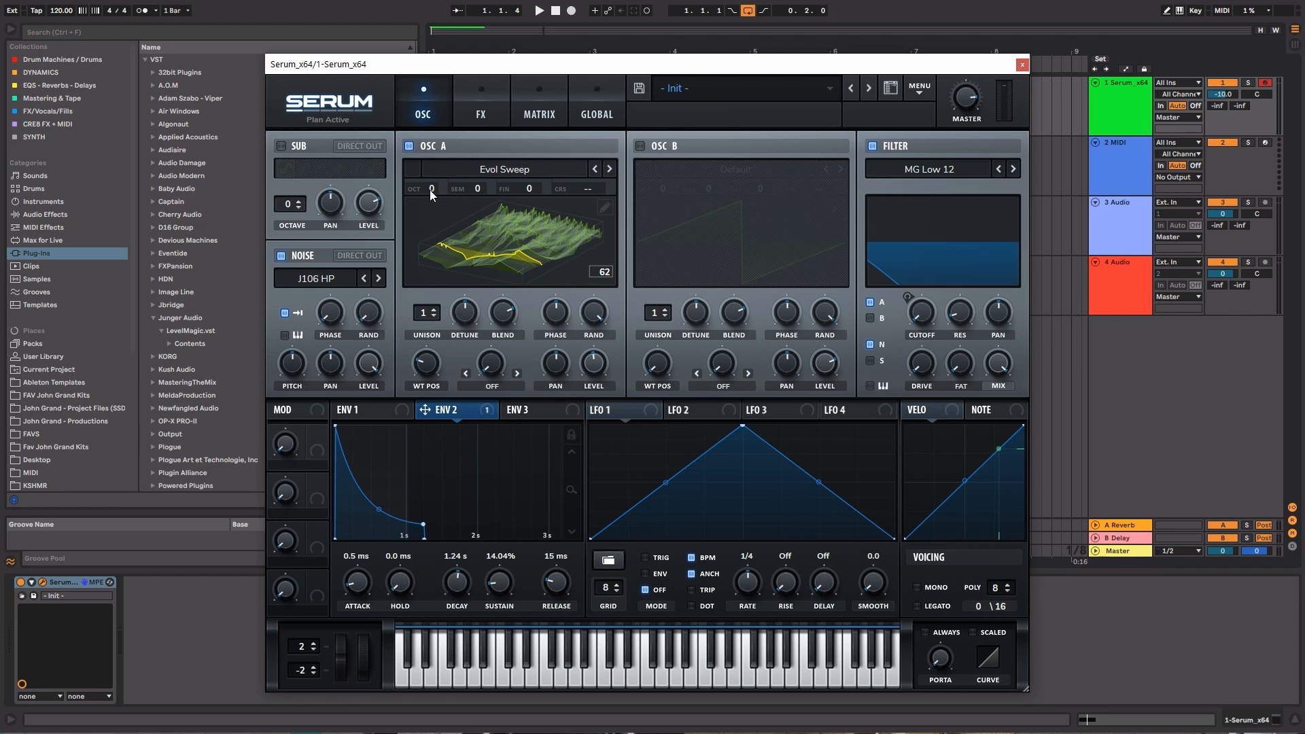
Set oscillator A's octave to -1 during playback and compare the next noise sample before returning to J106 HP
key(space)
drag(429, 189, 431, 212)
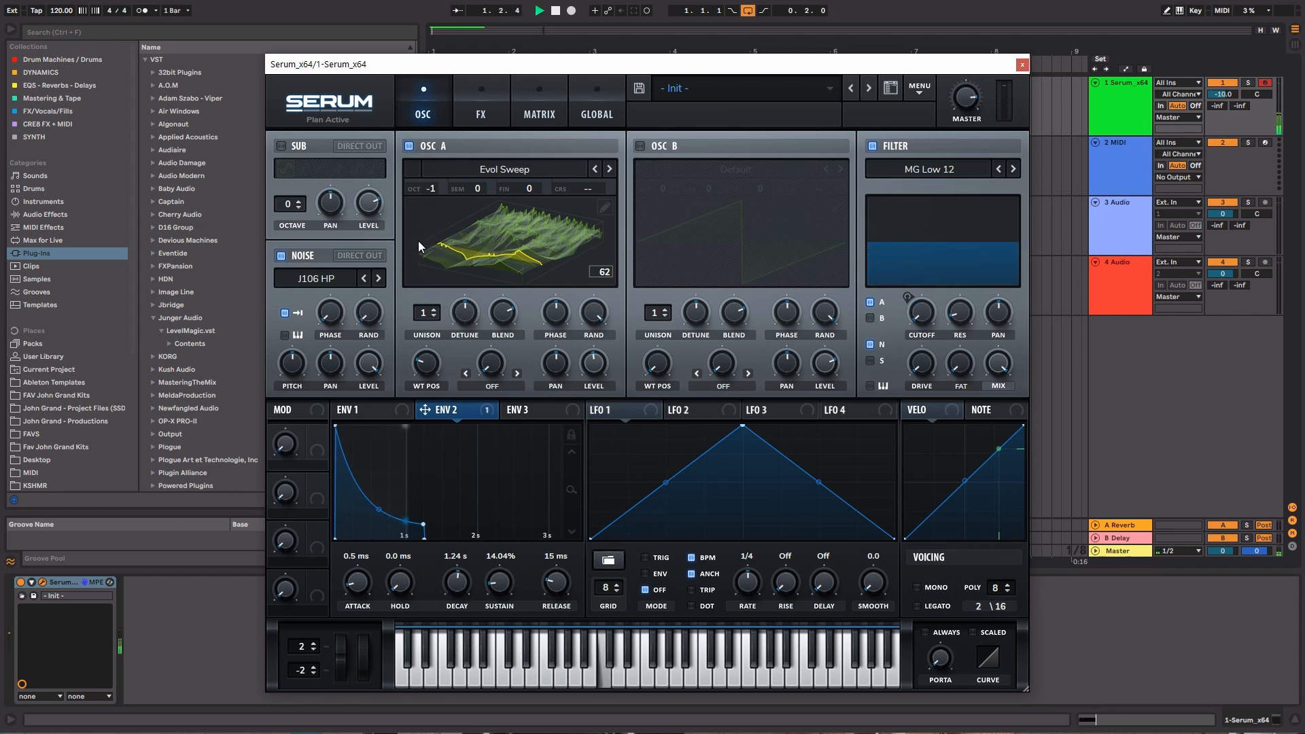
click(378, 280)
click(365, 279)
key(space)
Switch oscillator A's display to the 2D waveform and set its level to 49% while auditioning
drag(597, 358, 596, 357)
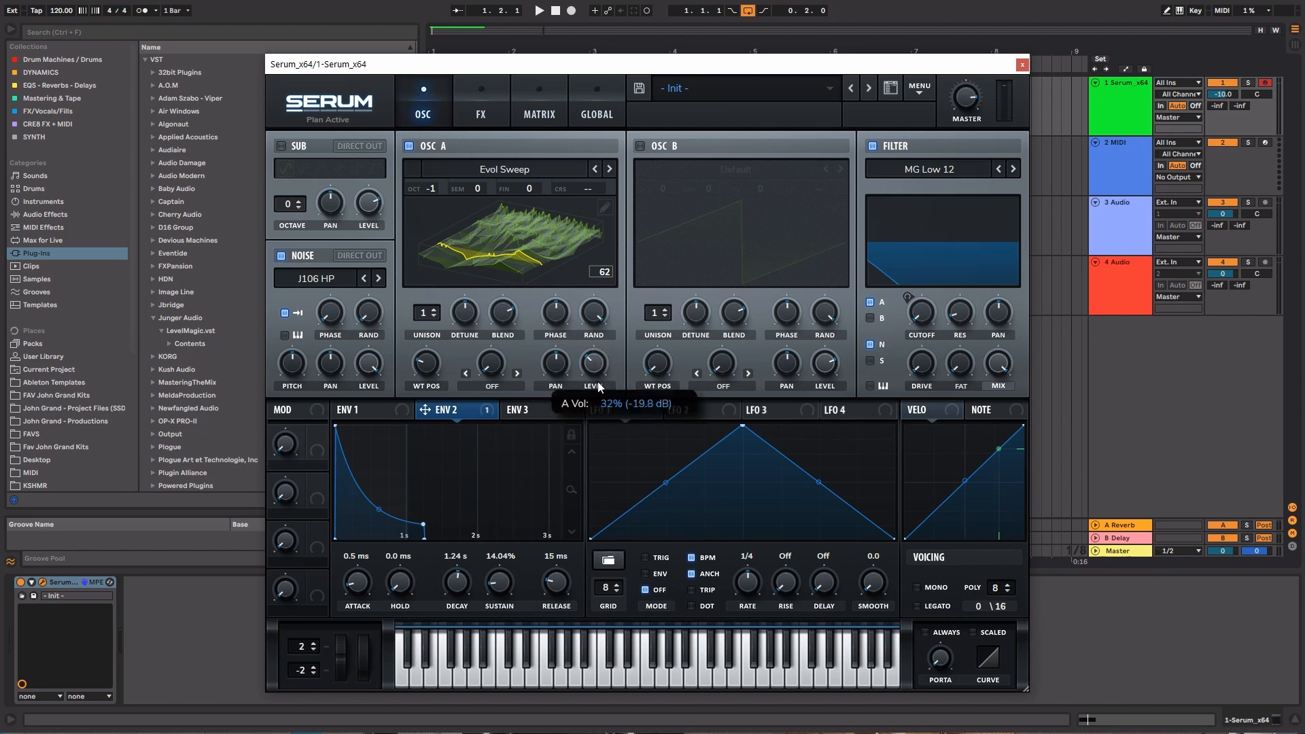
key(space)
drag(599, 395, 592, 361)
key(space)
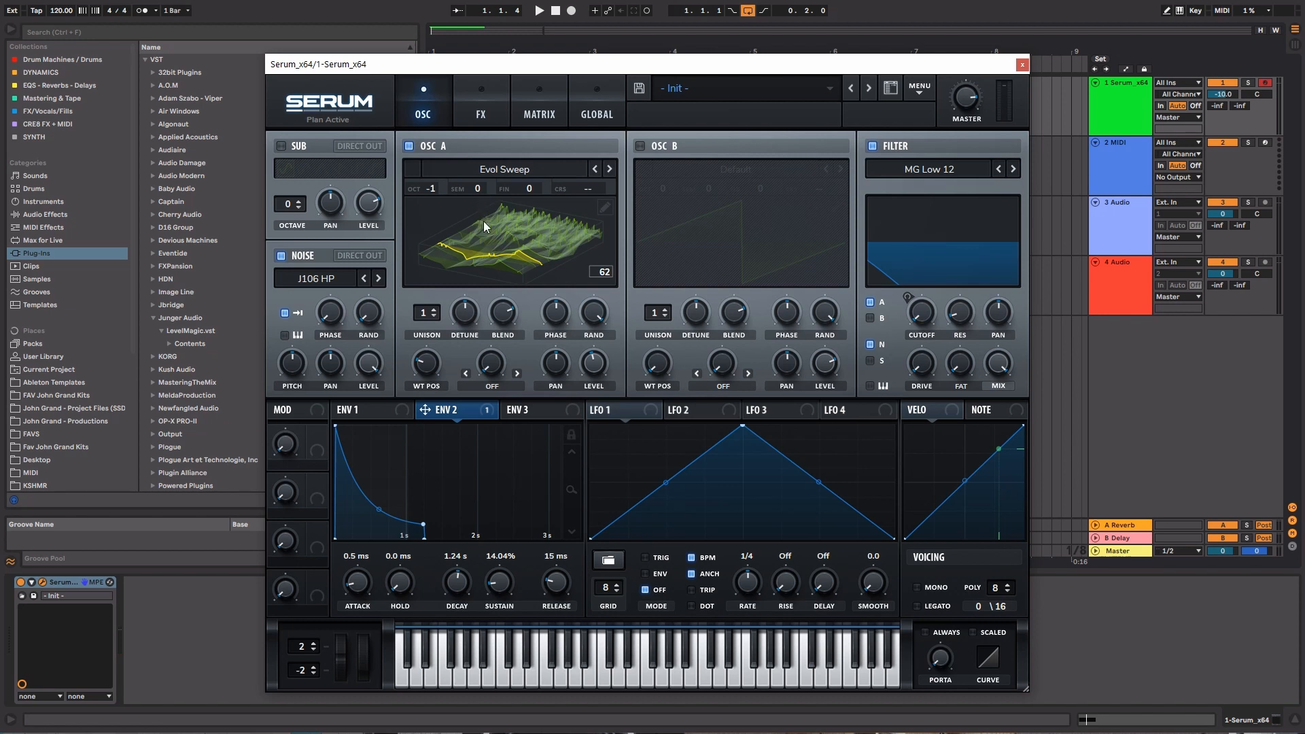
click(537, 256)
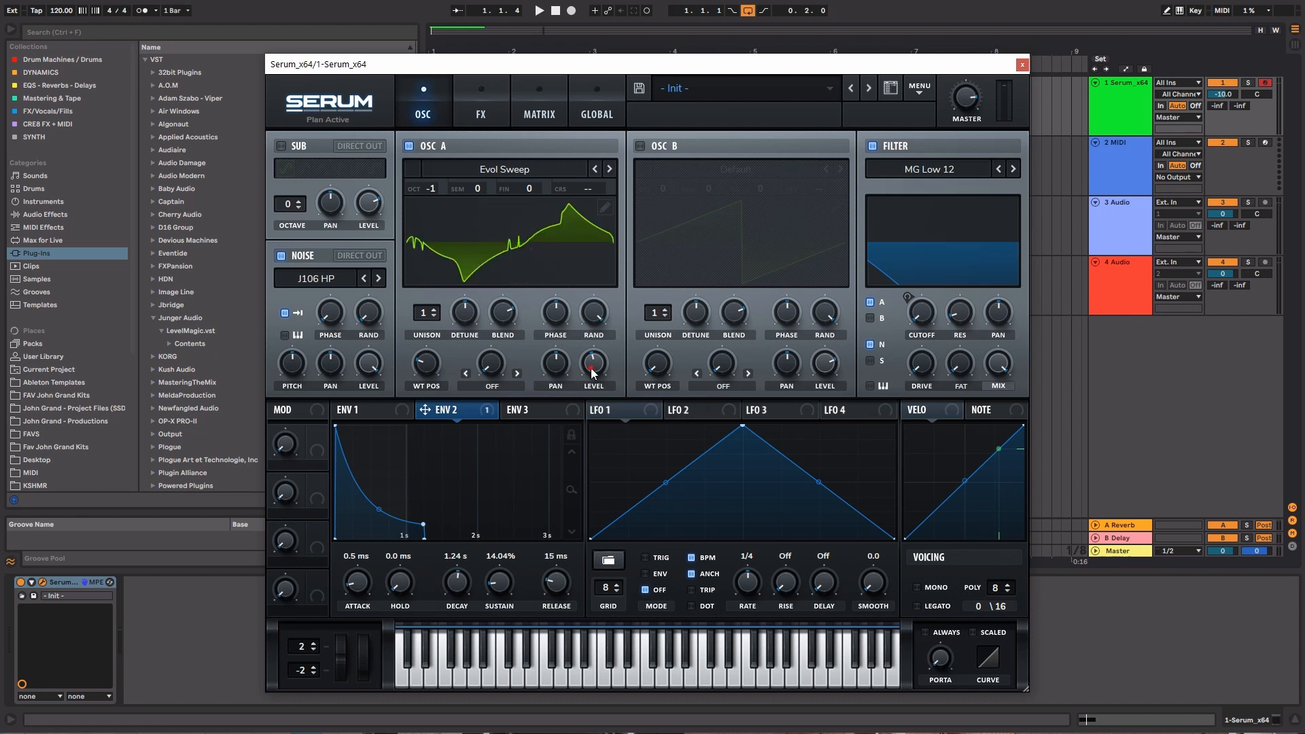
drag(592, 372, 592, 366)
key(space)
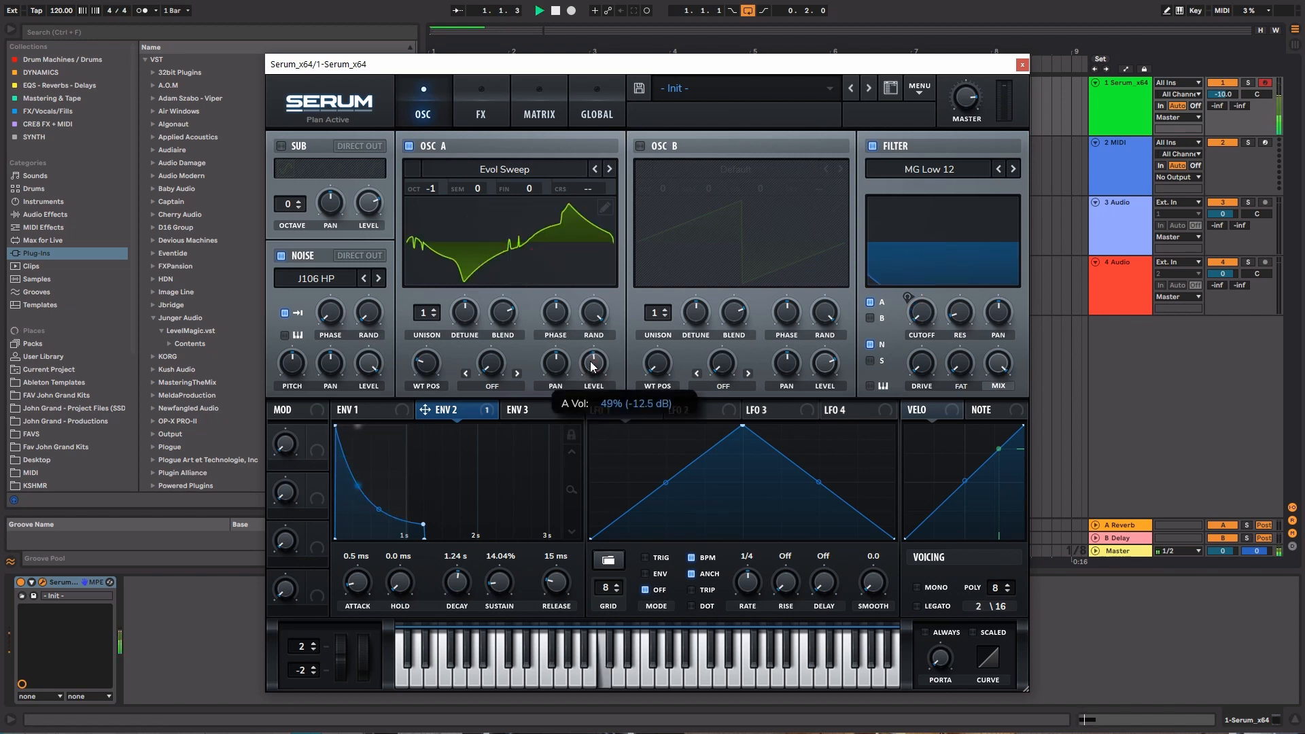
Close the Serum window, insert a new MIDI track and place it above the Serum track
click(1021, 65)
key(space)
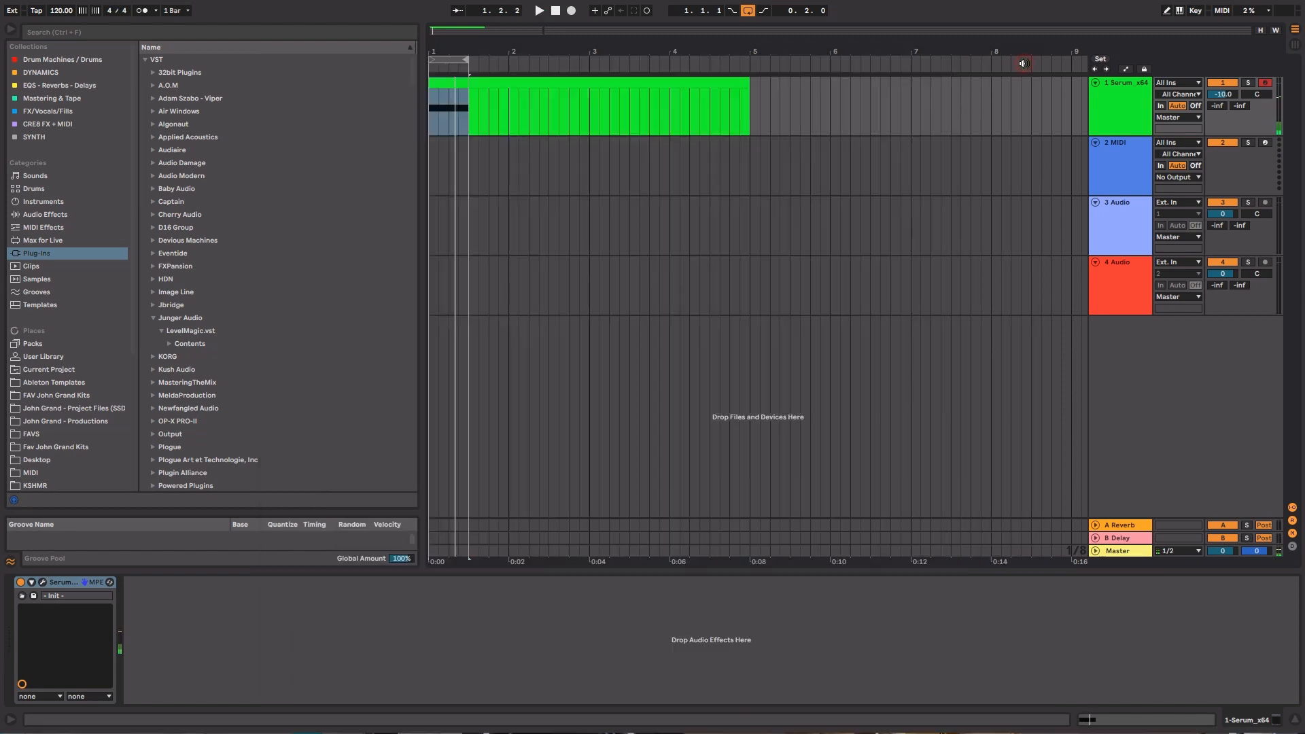
right_click(1119, 91)
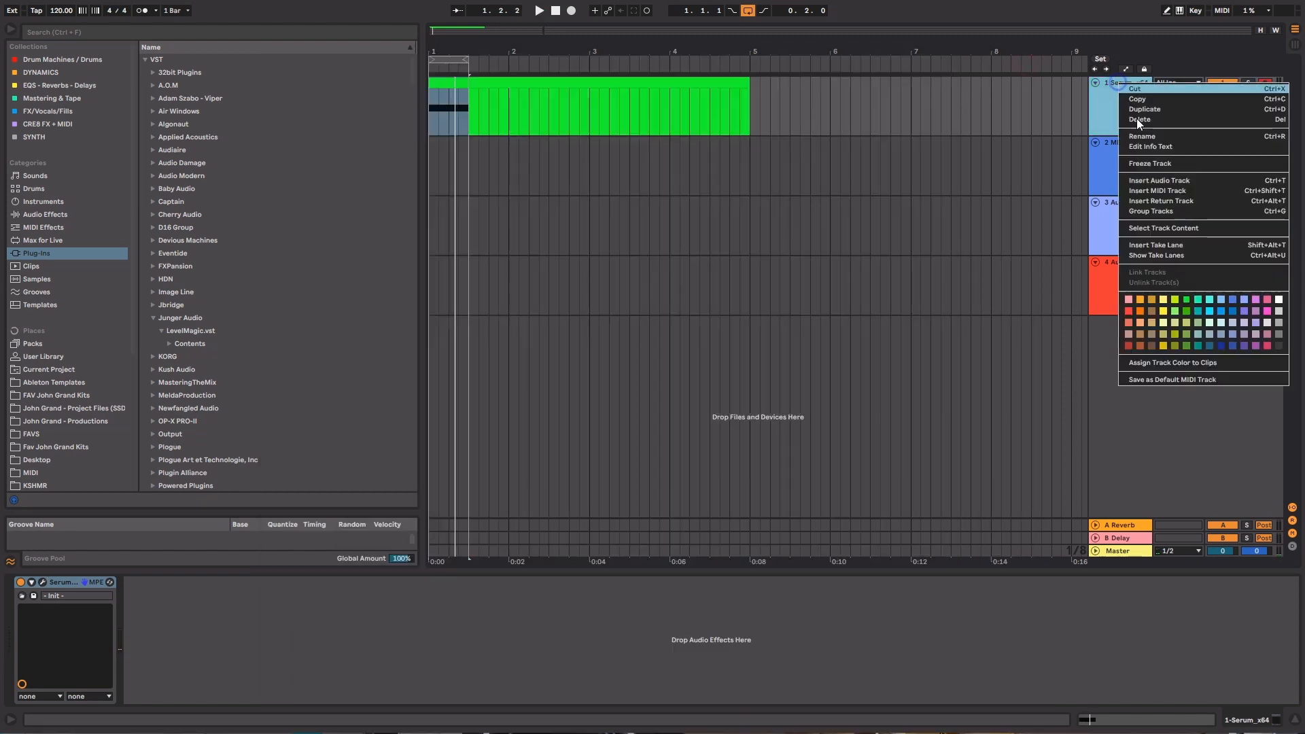
click(1148, 189)
drag(1104, 170, 1120, 85)
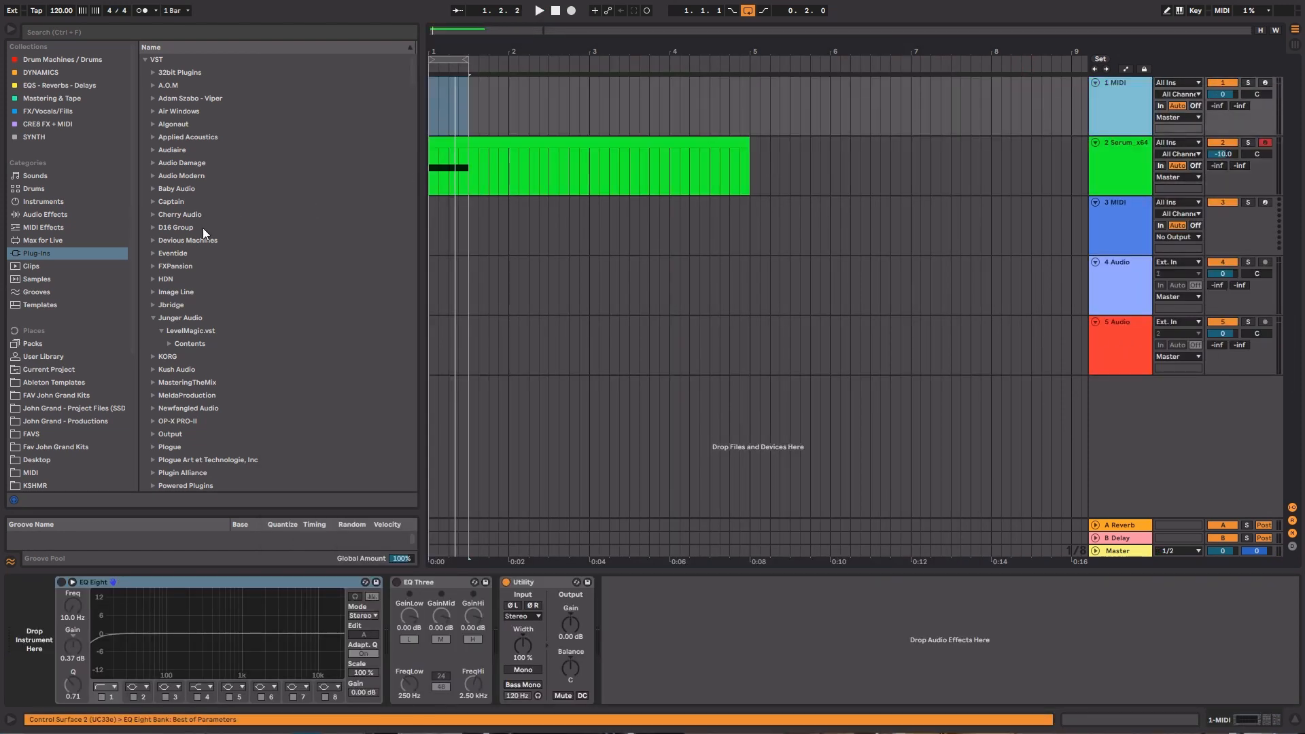
Load an empty Drum Rack from the Drums category onto the new MIDI track
click(87, 189)
click(173, 73)
double_click(173, 74)
click(1110, 119)
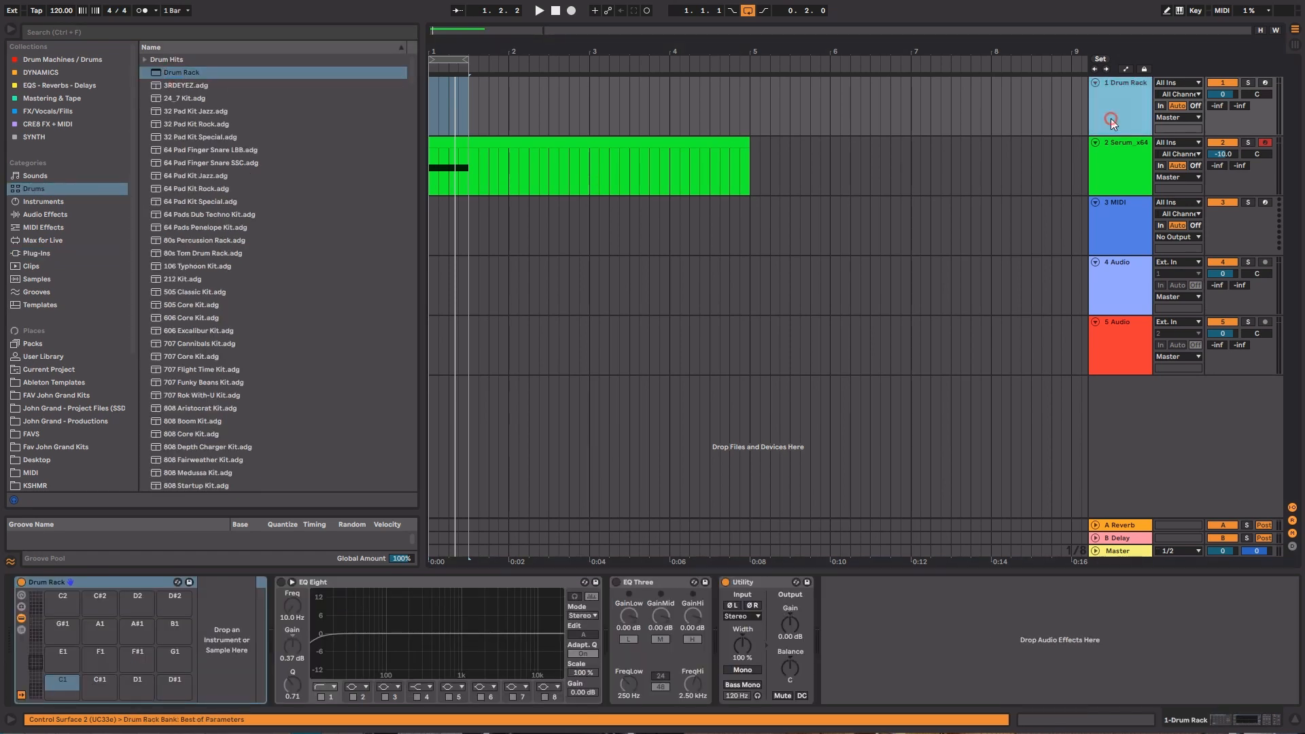
Extend the loop to four bars and arrange the Serum clip as one-bar clips at bar 2 and position 3.4.3
drag(467, 61, 749, 61)
click(477, 144)
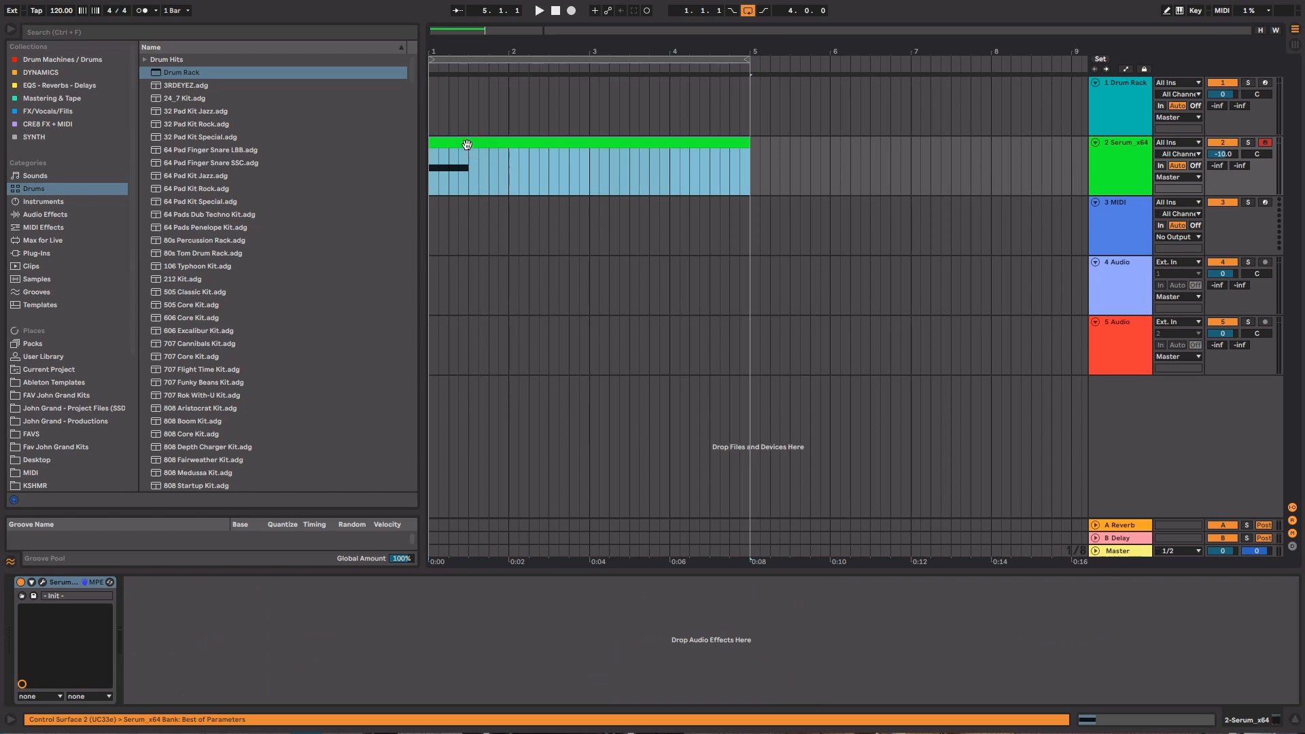
drag(467, 145, 564, 147)
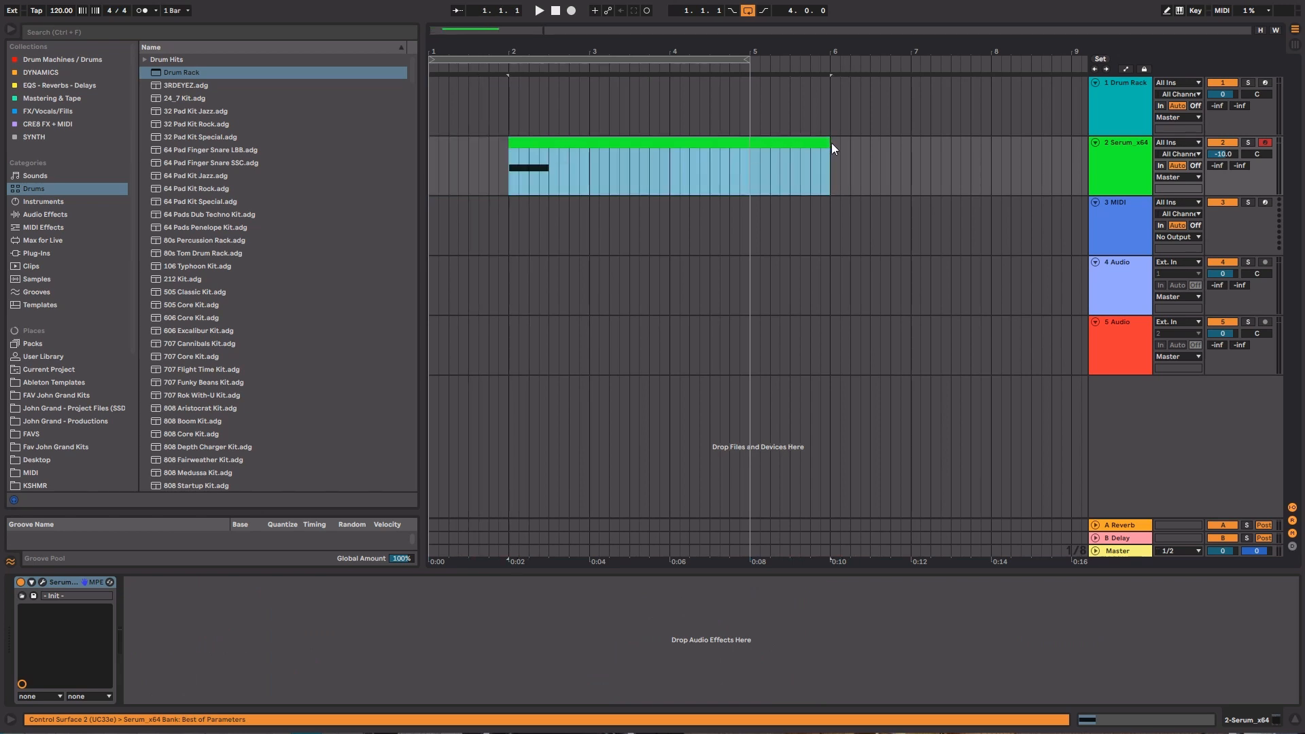
drag(830, 143, 691, 149)
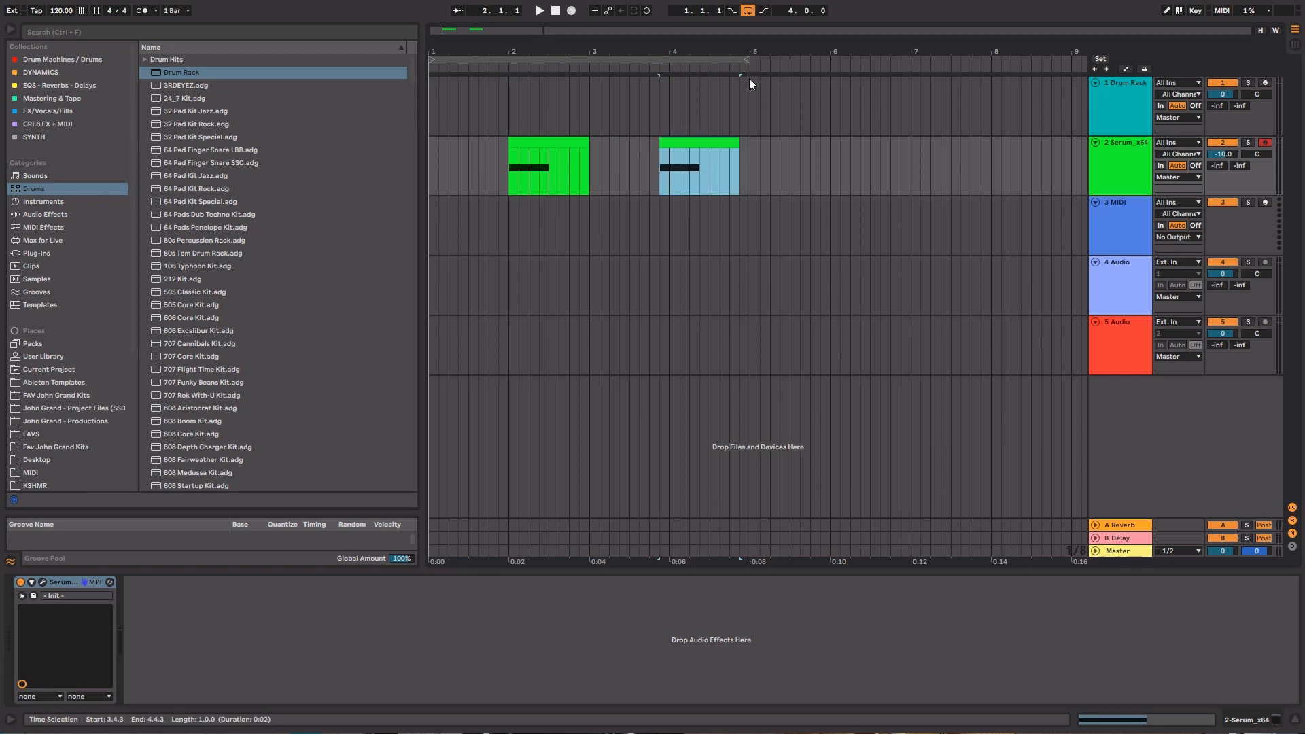
Set the arrangement grid to 1 Bar and move the second Serum clip to the start of bar 4
right_click(739, 108)
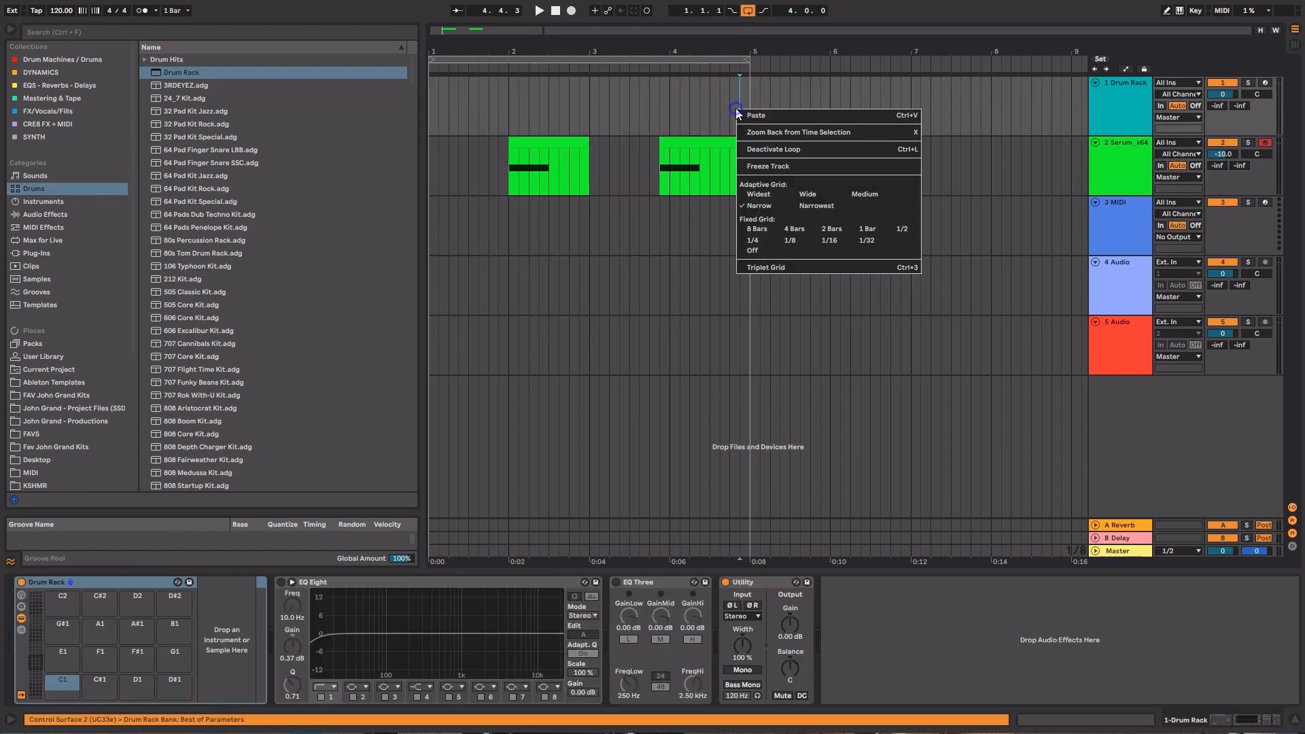
click(859, 230)
drag(675, 149, 690, 145)
Insert an empty four-bar MIDI clip on the Drum Rack track covering bars 1 to 4
drag(750, 98, 406, 88)
key(ctrl+shift+m)
click(911, 120)
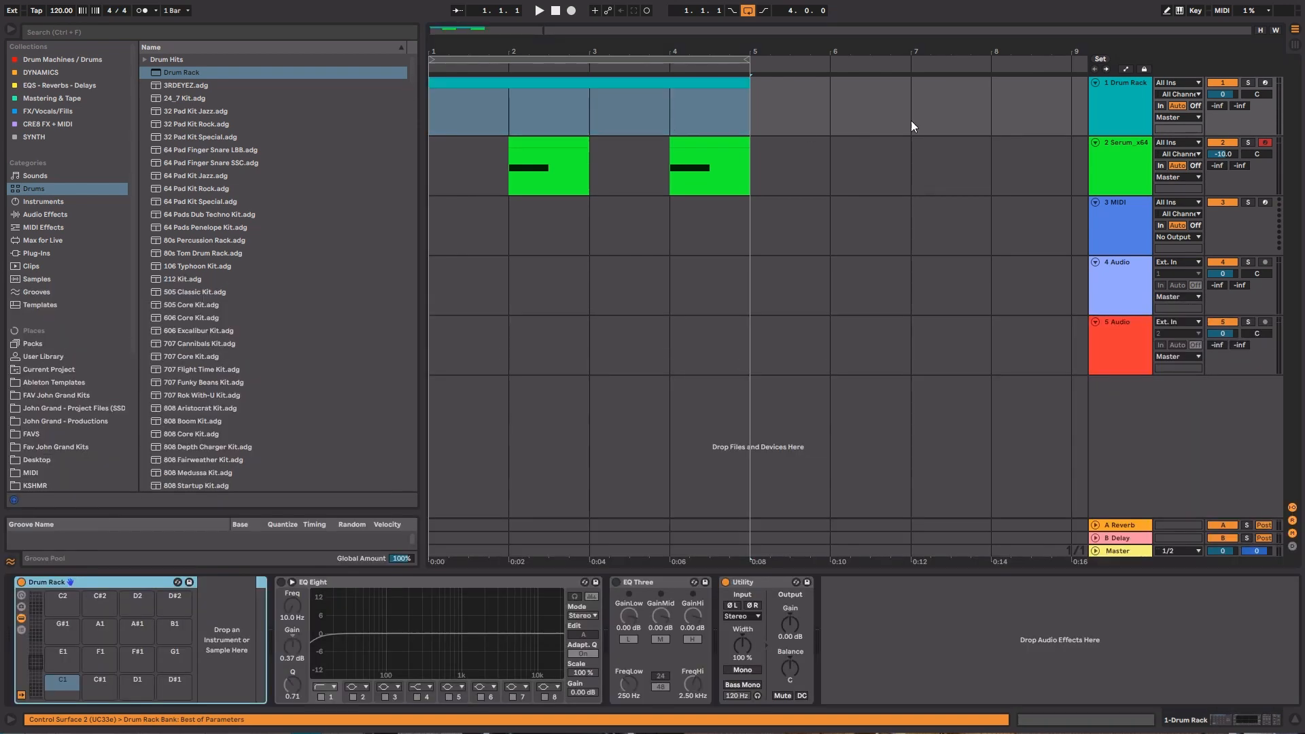
Load DPPE - Kick - 001.wav from the DPPE - Kick Drums sample folder onto pad C1 and set the Drum Rack track's volume to -10 dB
click(1119, 113)
scroll(57, 454, down, 2)
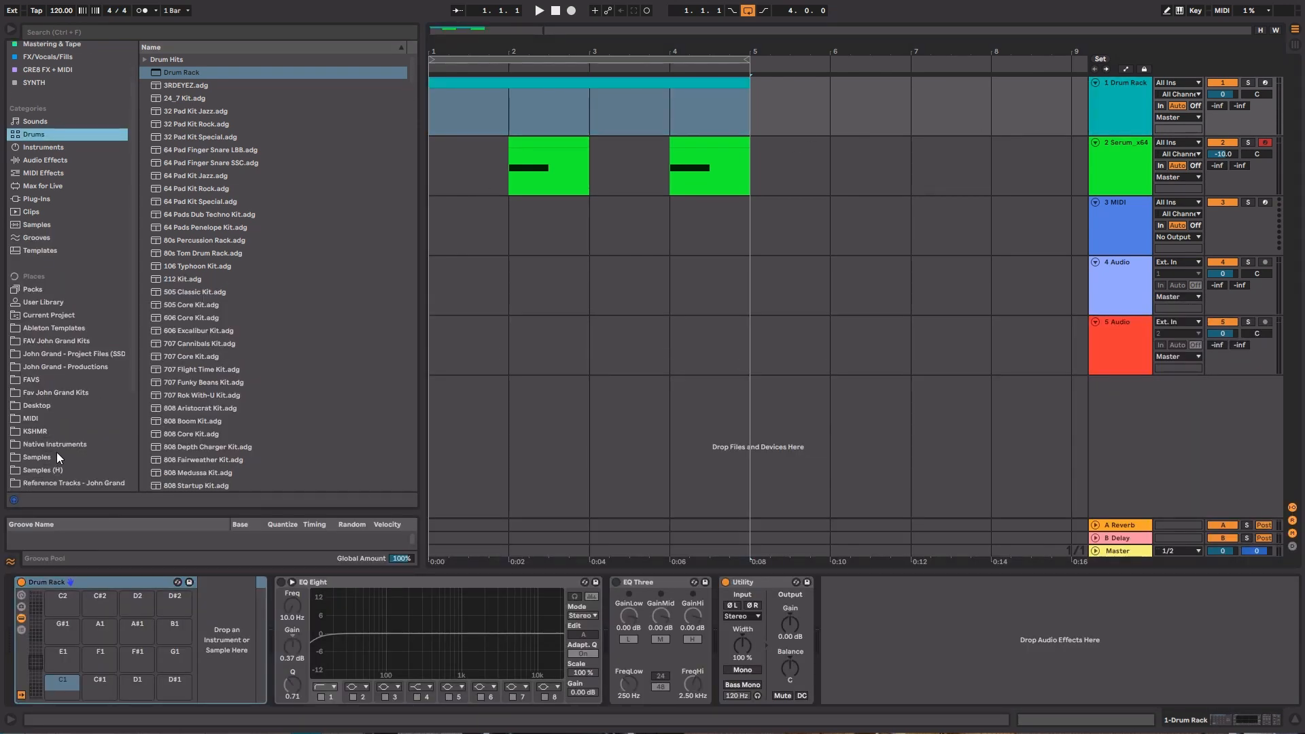
click(57, 454)
click(144, 278)
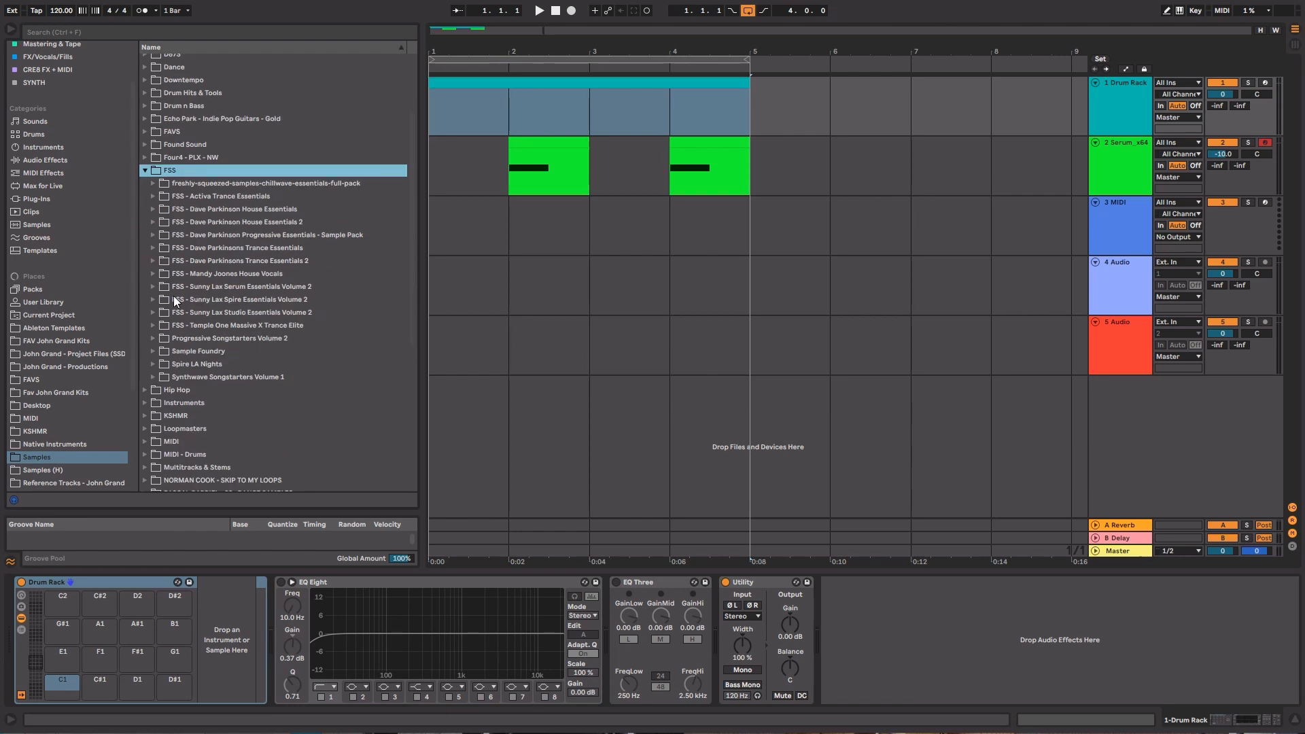
click(152, 235)
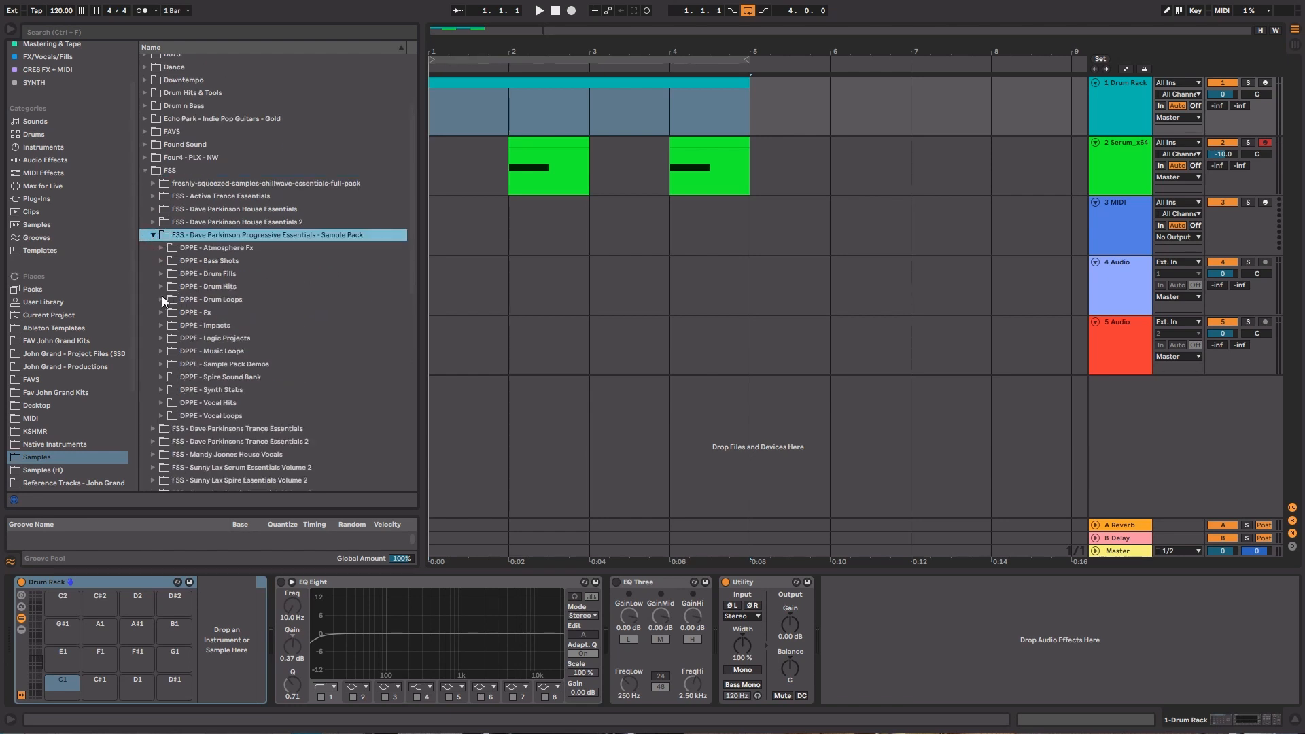
click(161, 287)
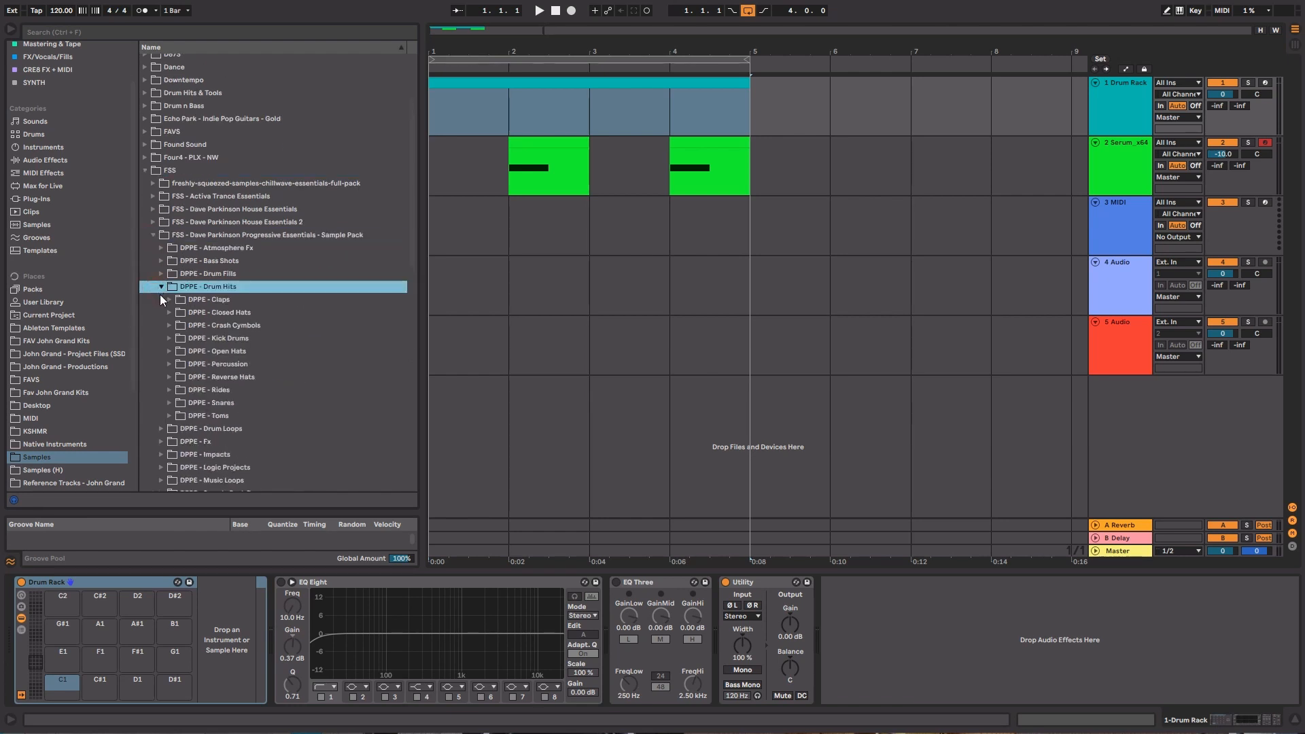
click(169, 338)
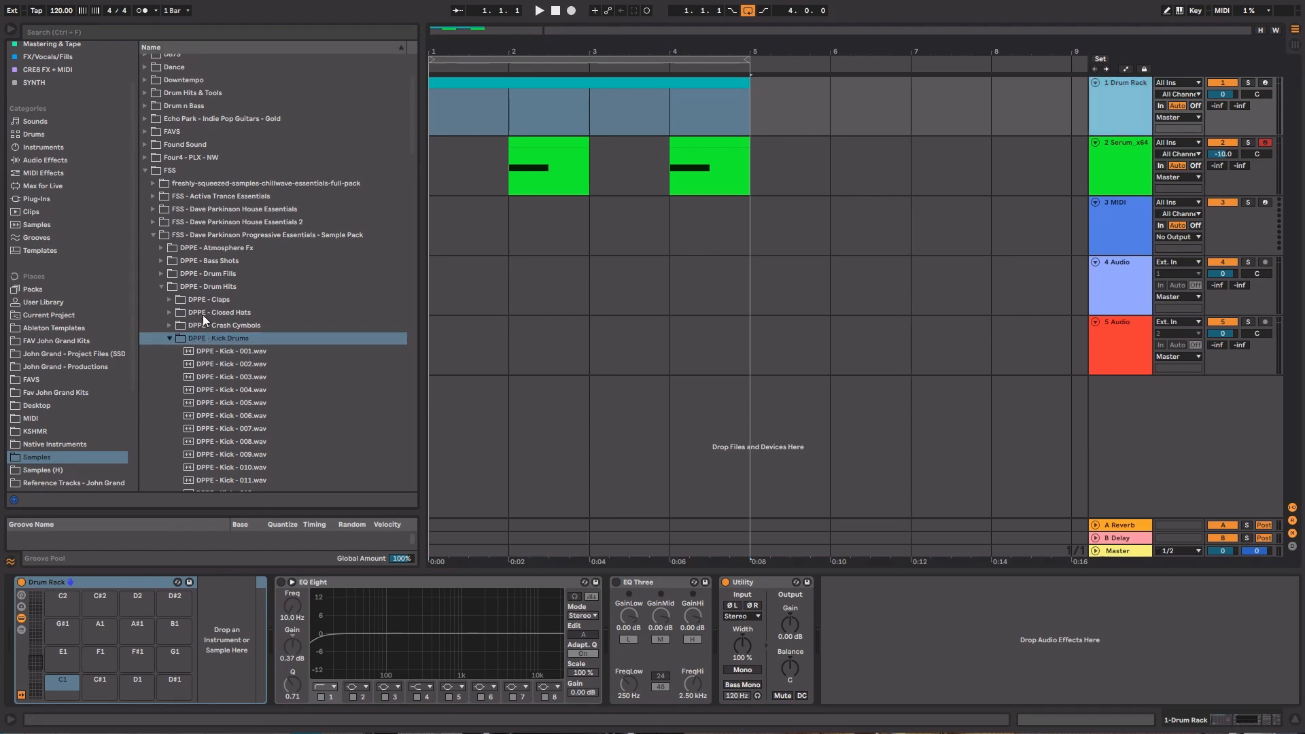
click(234, 351)
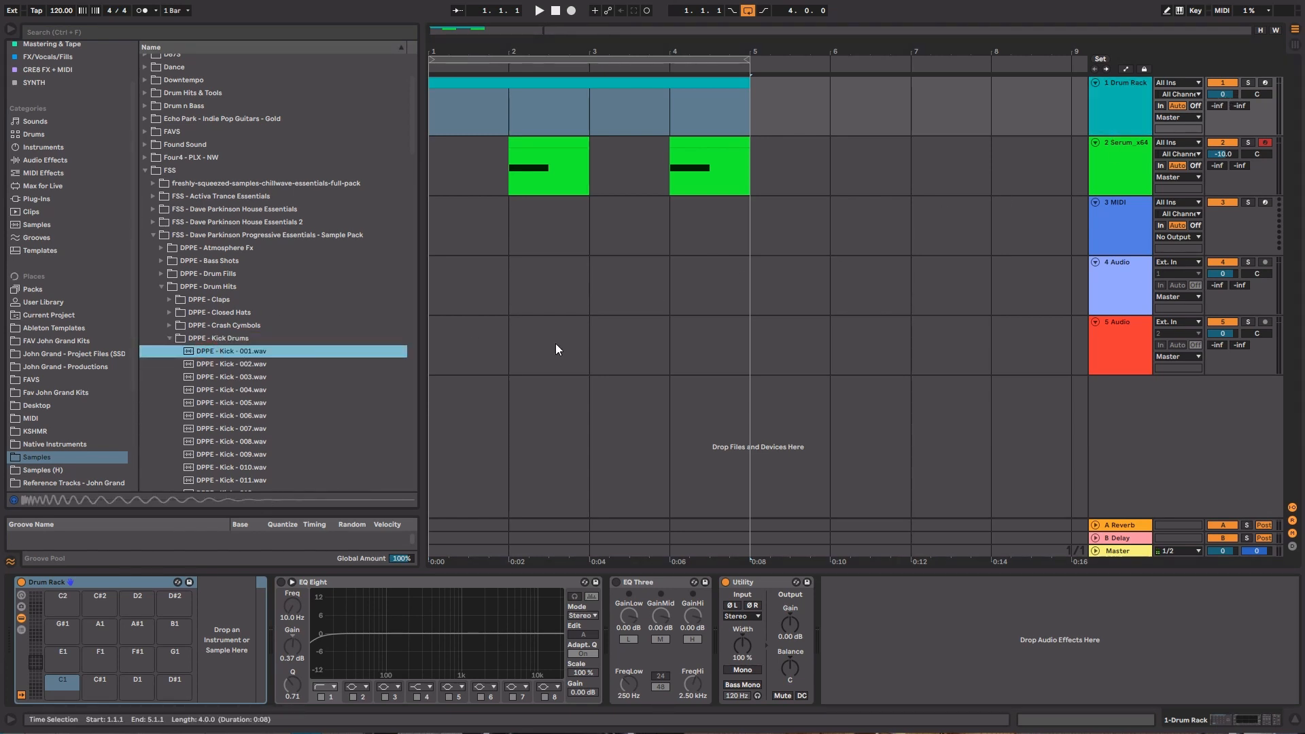
drag(260, 352, 70, 688)
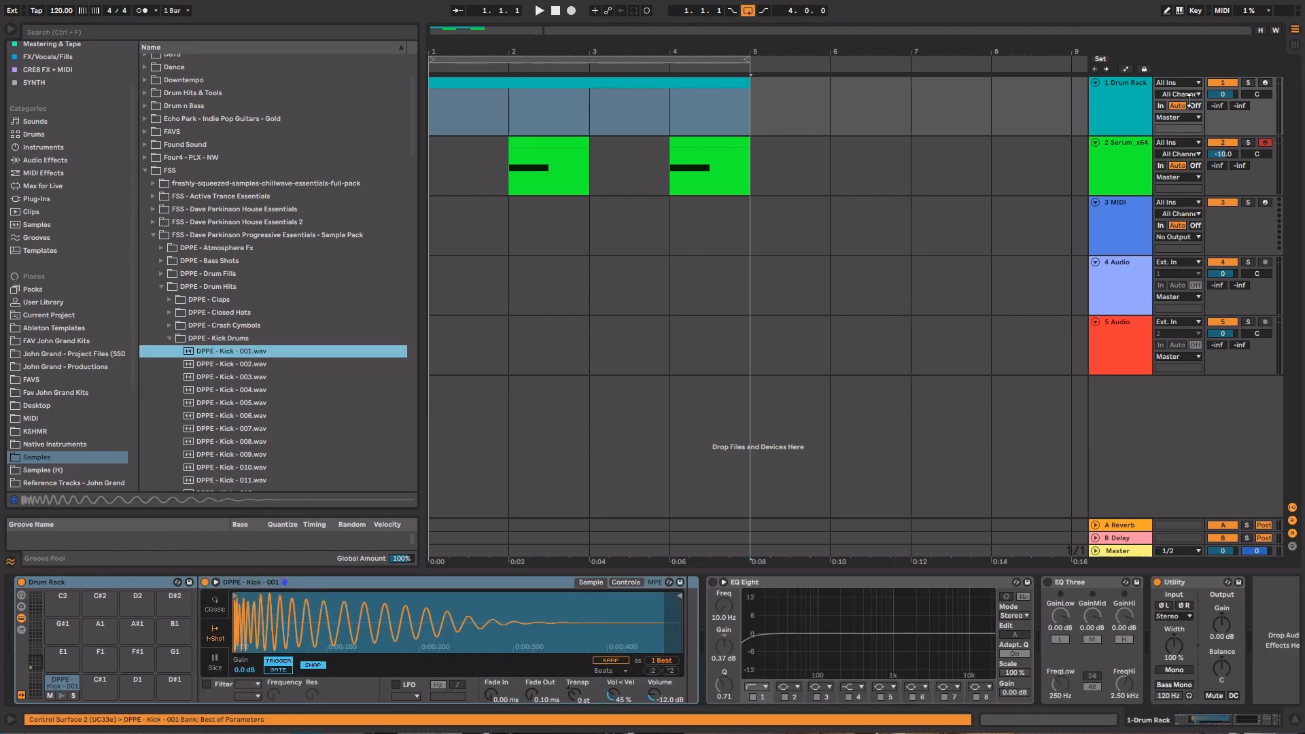
click(1214, 96)
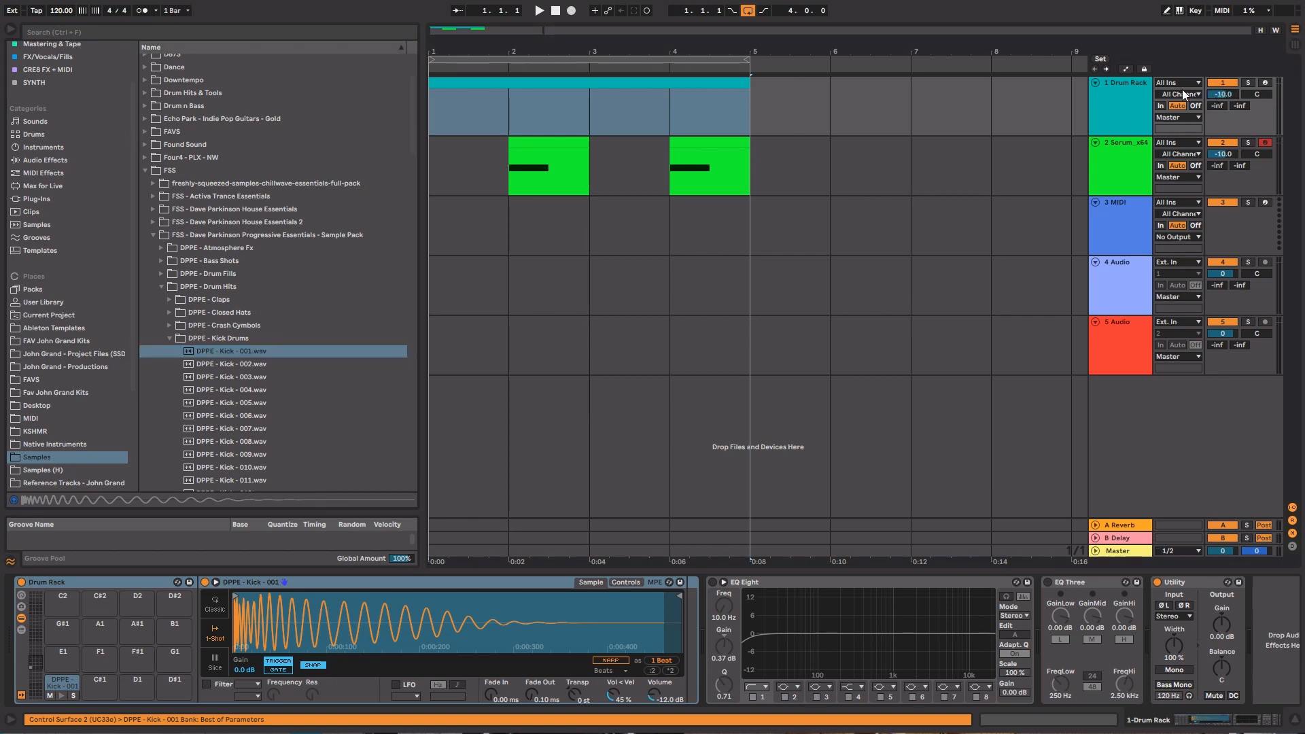
Place kick notes on all four beats of bar 1, duplicate them across the four-bar clip and audition the pattern
key(ctrl+shift+m)
double_click(335, 401)
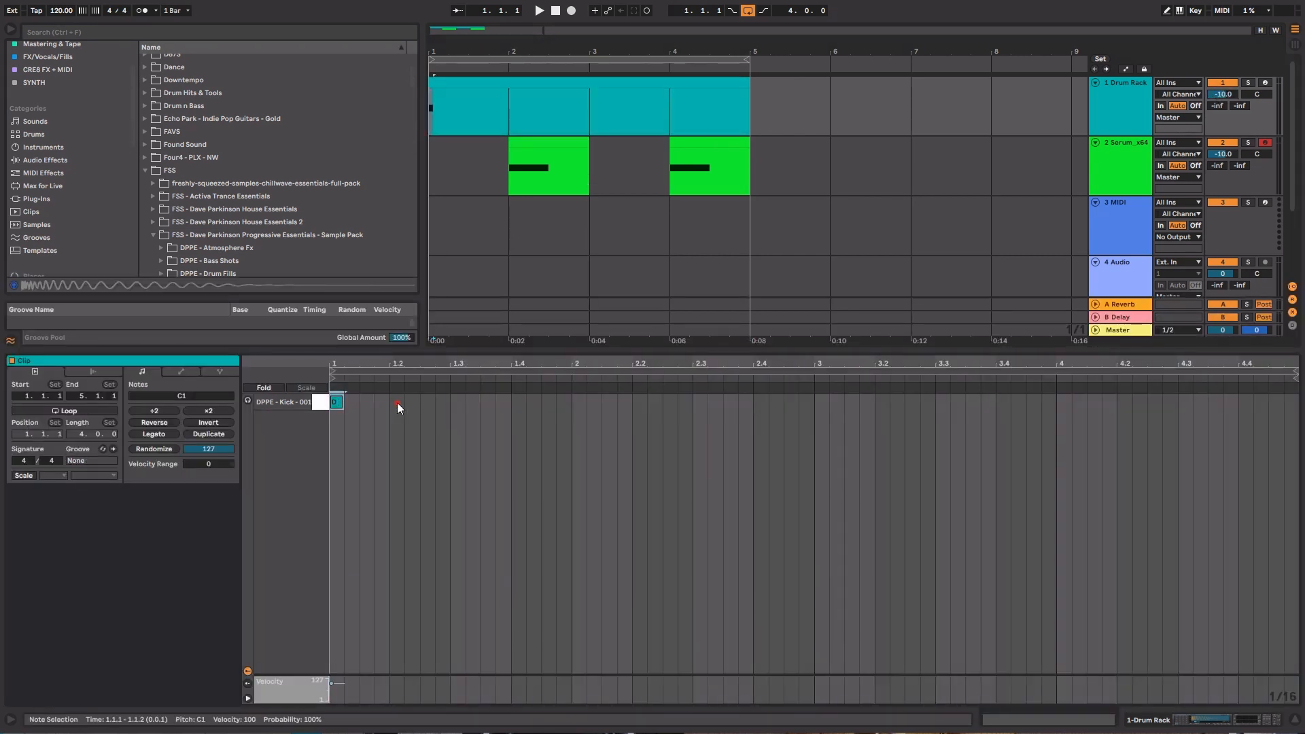
double_click(397, 403)
double_click(459, 402)
double_click(517, 403)
drag(524, 402, 572, 401)
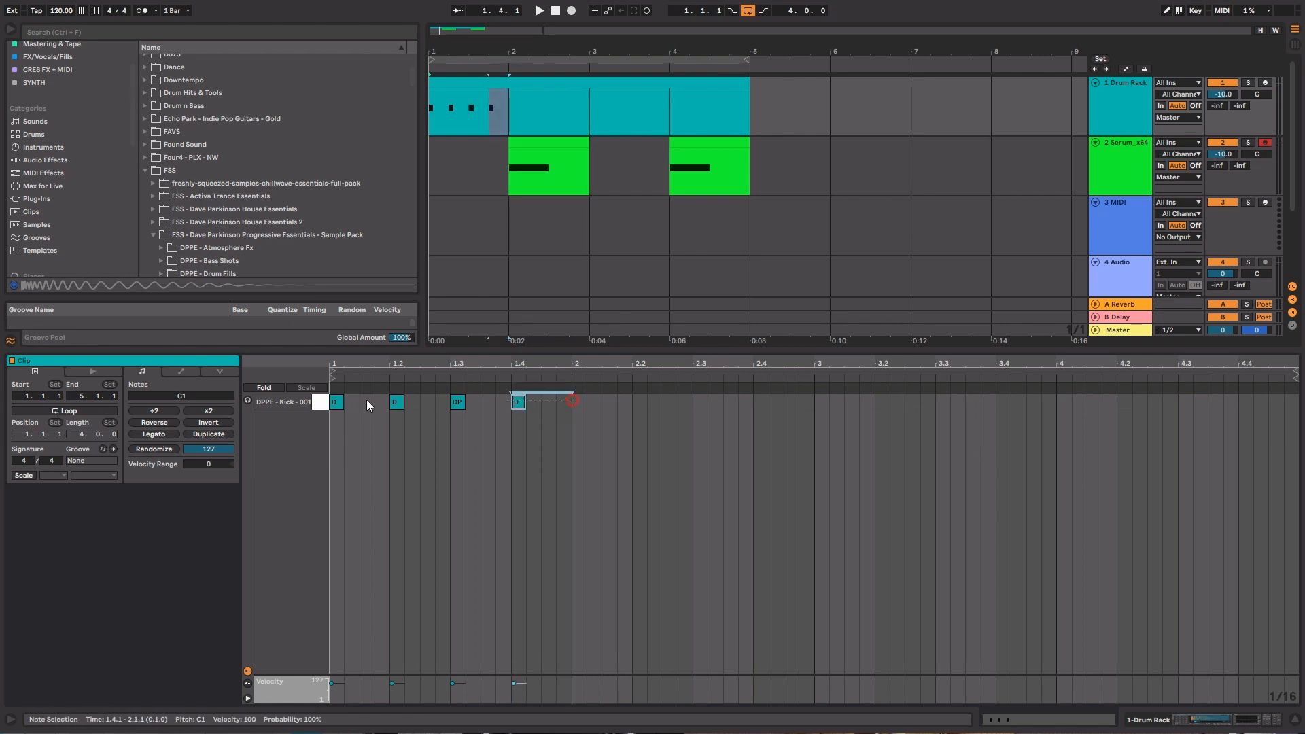
drag(367, 400, 269, 402)
key(ctrl+d)
key(ctrl+d)
key(ctrl+d)
key(ctrl+d)
key(shift+Tab)
key(space)
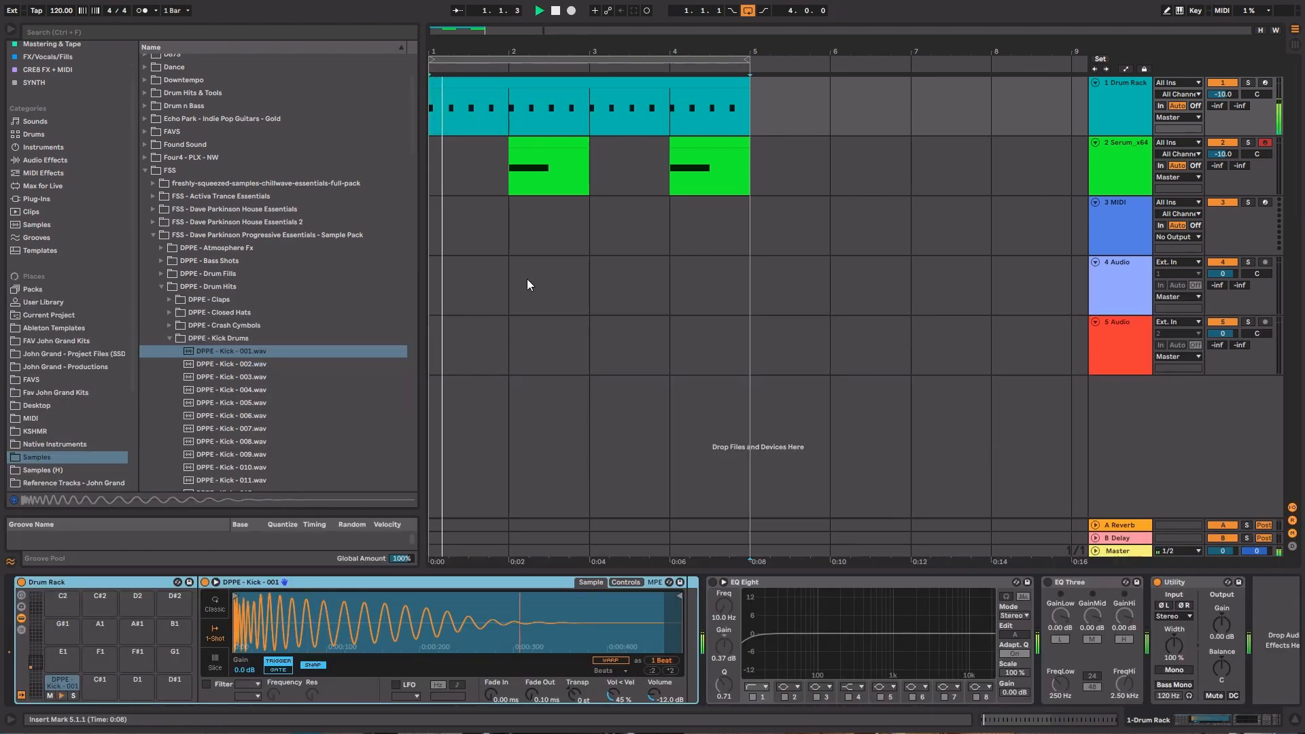
key(space)
Set the arrangement grid to 1/4 and arrange one-beat Serum clips on beats 2 and 4 of bar 1
right_click(543, 211)
click(564, 341)
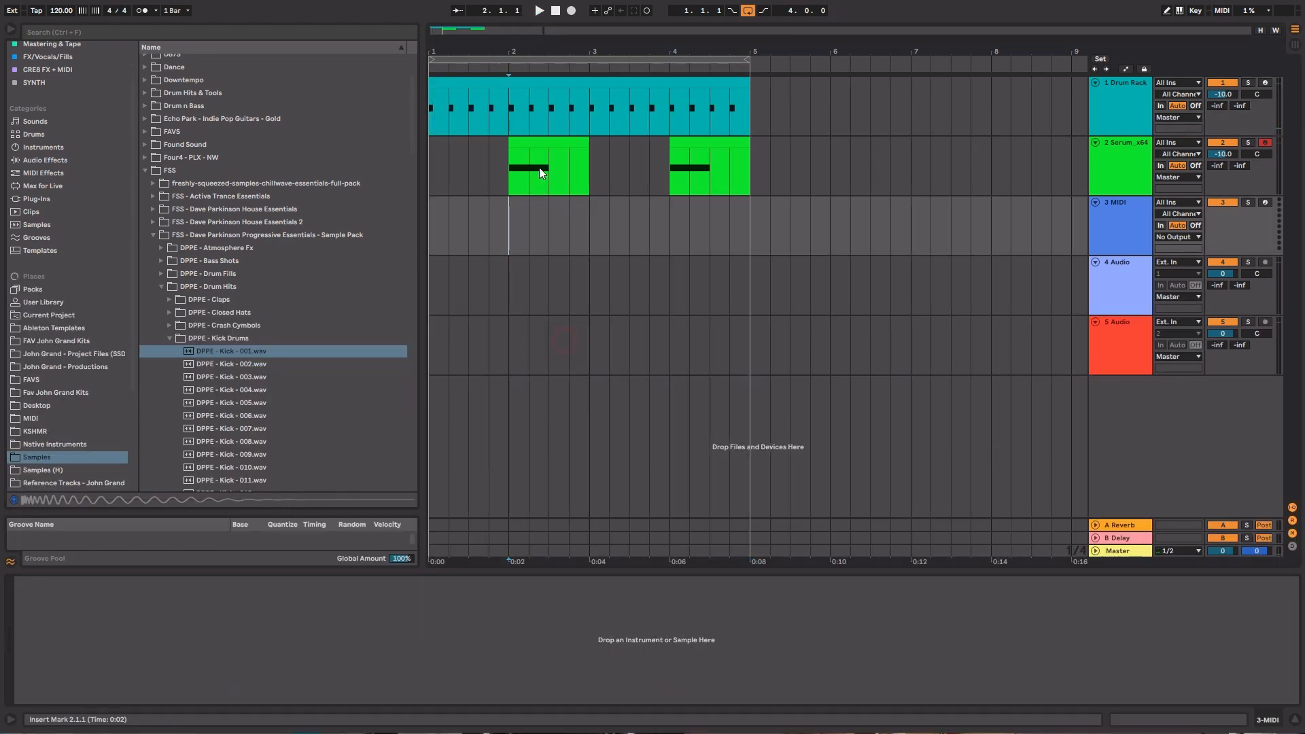
drag(536, 143, 469, 146)
key(space)
key(ctrl+d)
key(ctrl+d)
key(ctrl+d)
key(ctrl+d)
key(ctrl+d)
key(ctrl+d)
key(ctrl+d)
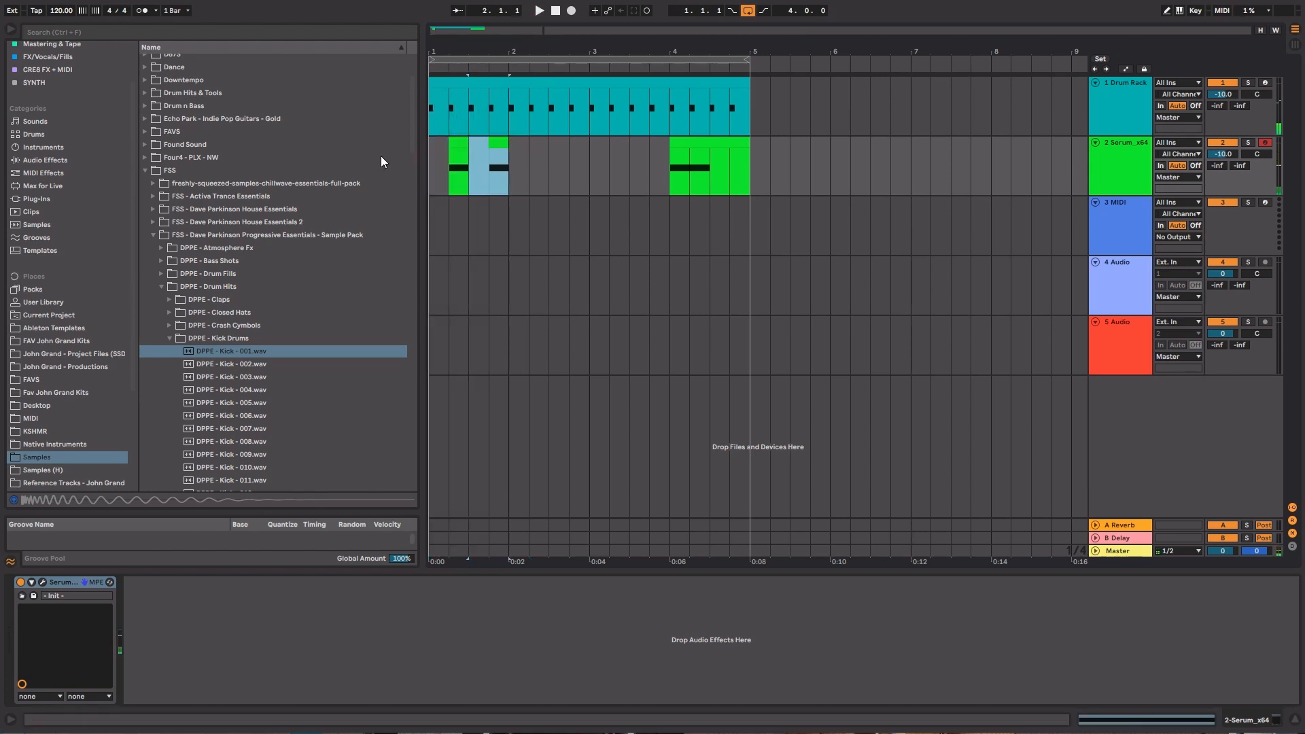
Delete the leftover Serum clip in bar 4 and repeat the beats 2 and 4 pattern across all four bars
key(Delete)
drag(745, 156, 319, 168)
key(Delete)
key(ctrl+d)
click(431, 150)
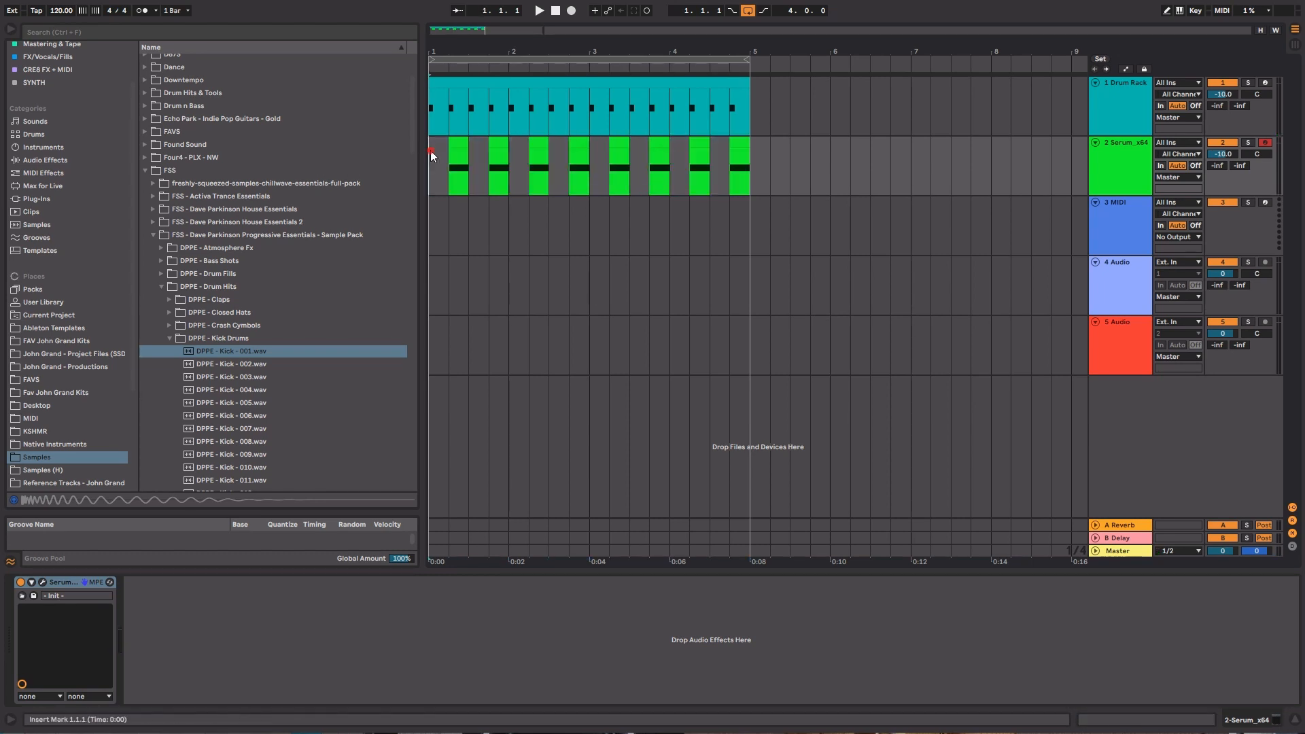
Play the beat from bar 1, then duplicate the Serum track and mute the original
key(space)
click(1135, 162)
click(1135, 163)
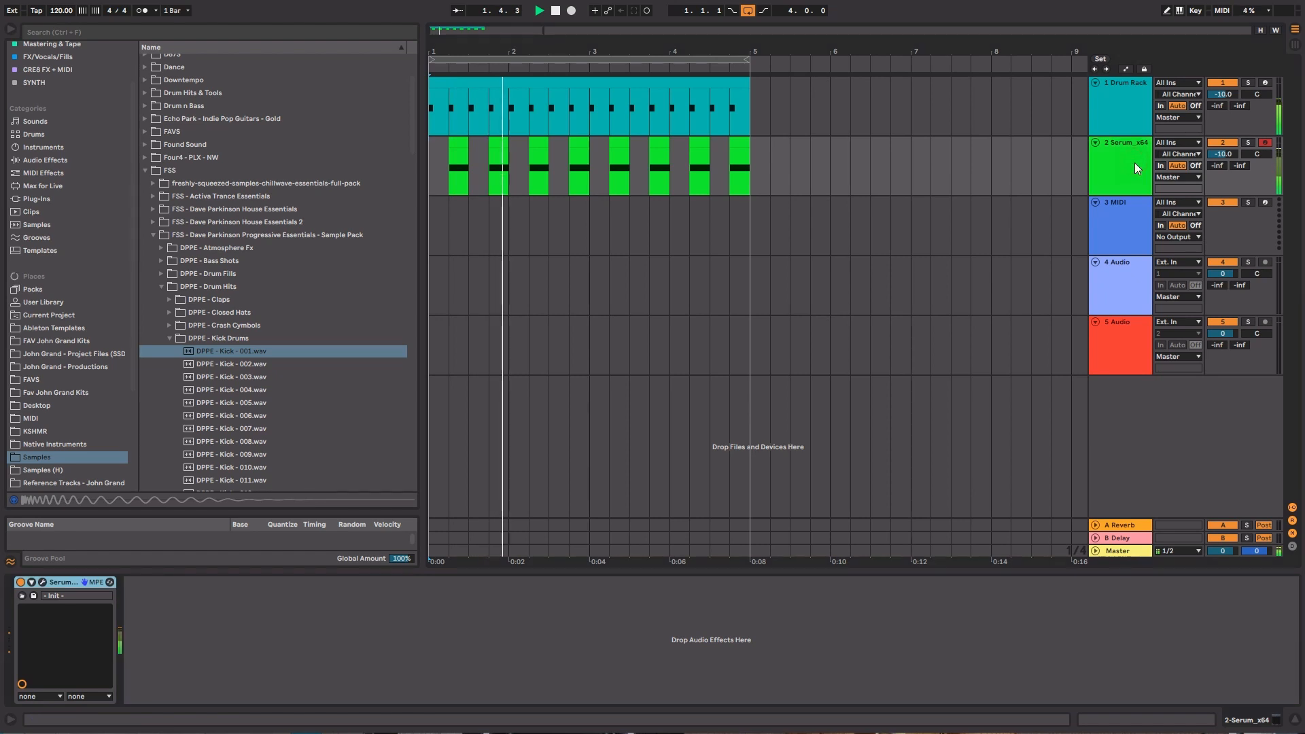
click(1125, 163)
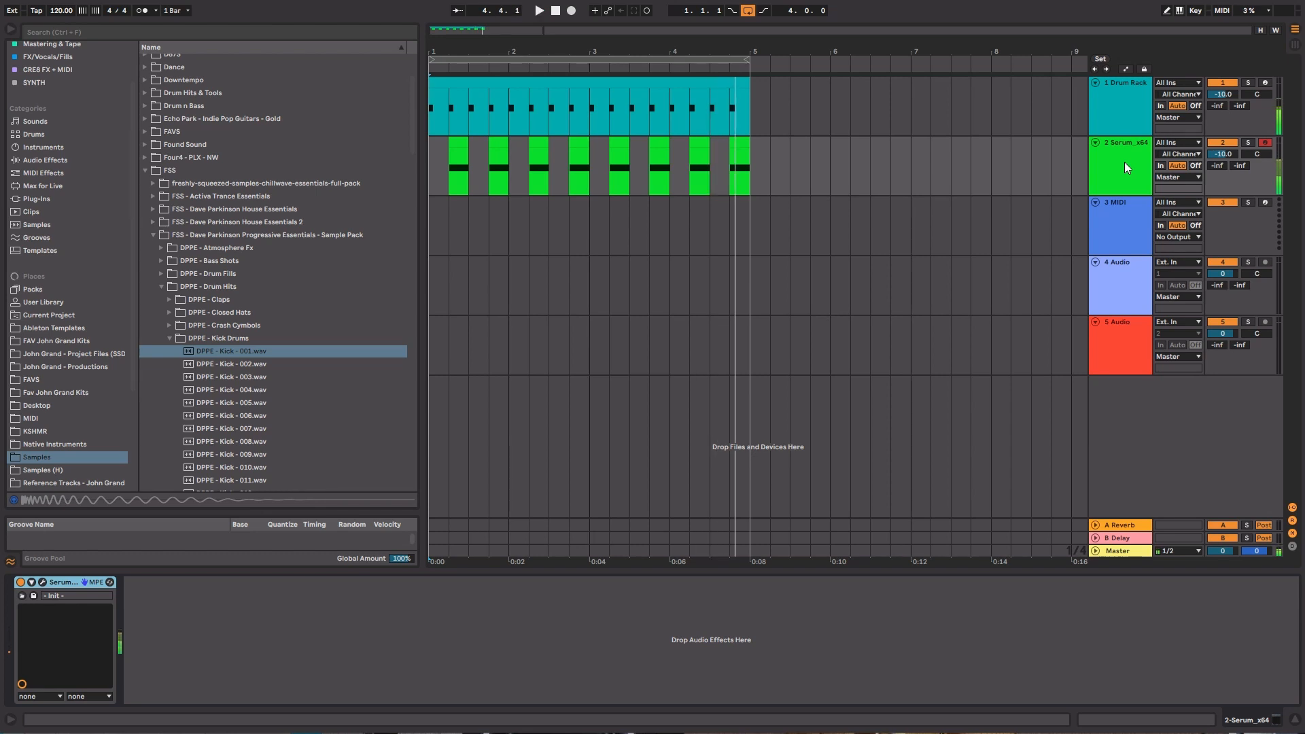
click(1124, 162)
click(1143, 165)
key(ctrl+d)
click(1222, 144)
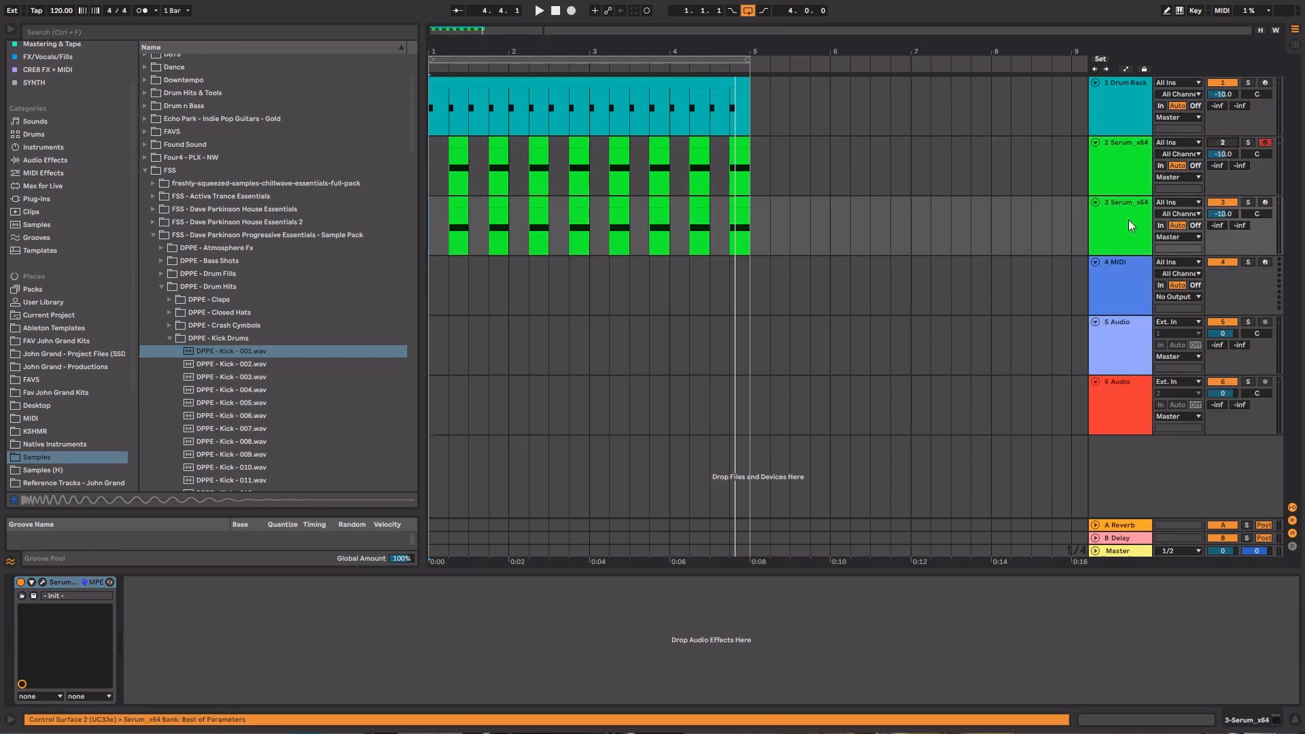
Solo the duplicated Serum track with the Drum Rack and set the Drum Rack volume to -11.7 dB
click(1249, 204)
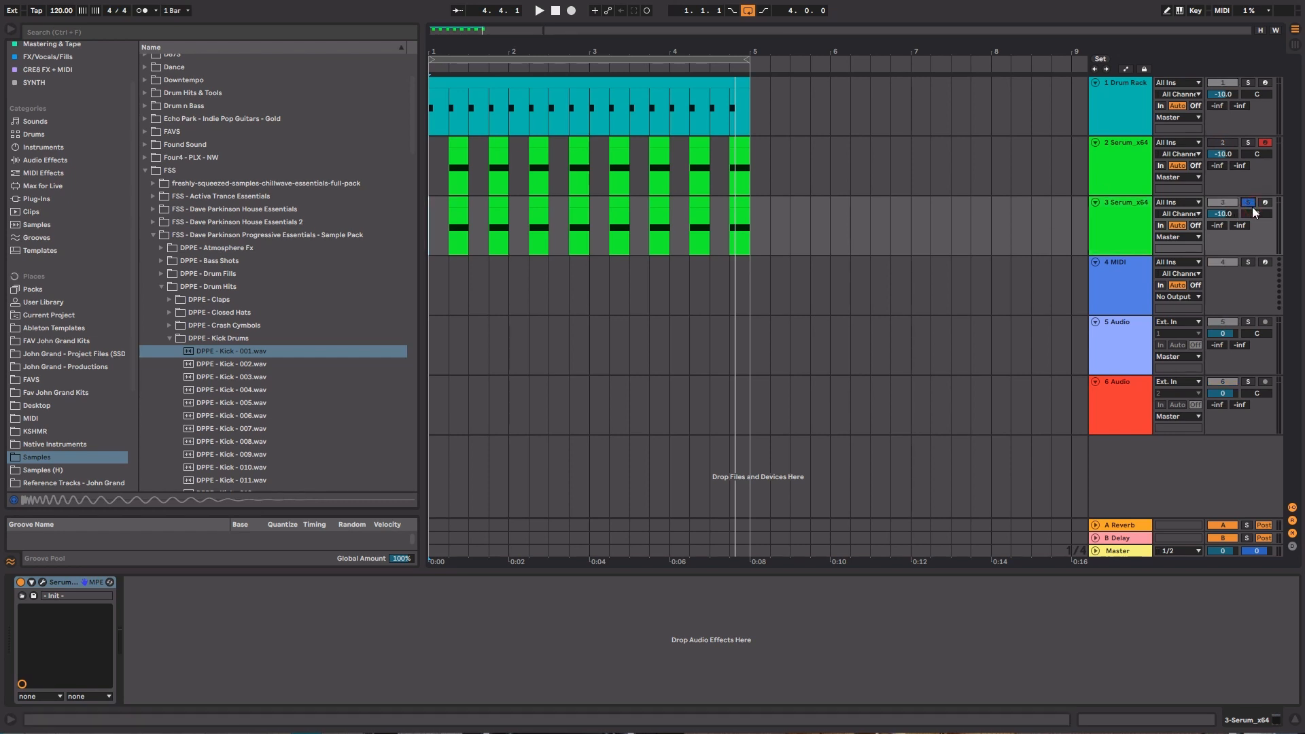
click(1248, 82)
drag(1223, 94, 1223, 97)
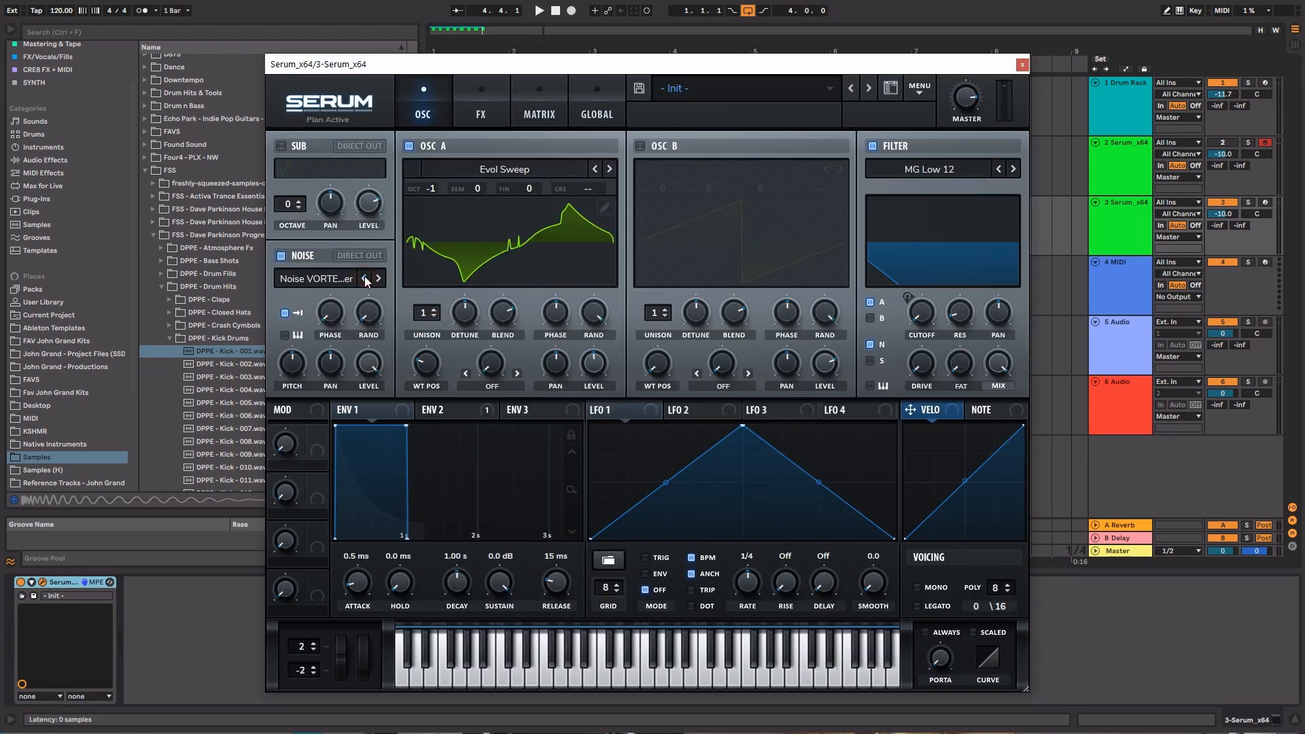
Load the BS2 - Subby Saw wavetable into oscillator A of the duplicated Serum and set that track's volume to -12.1 dB
click(608, 170)
click(516, 169)
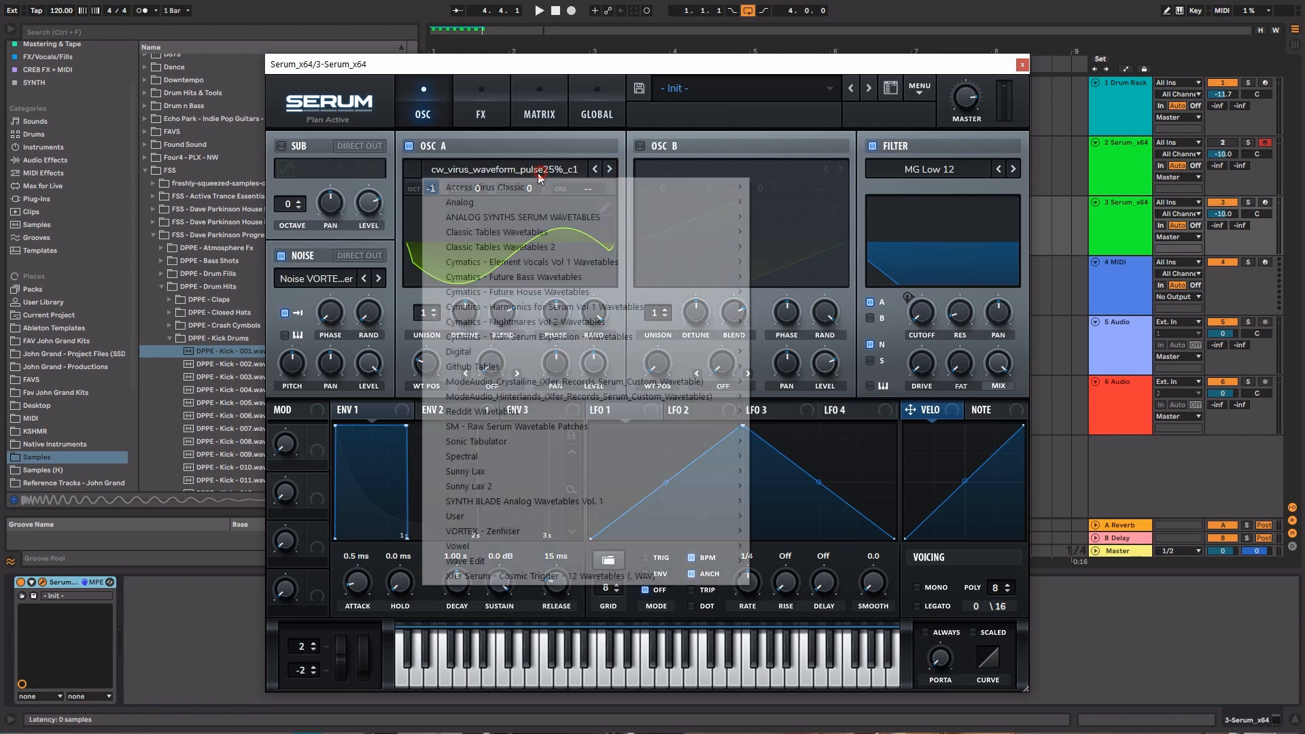
mouse_move(504, 202)
click(802, 375)
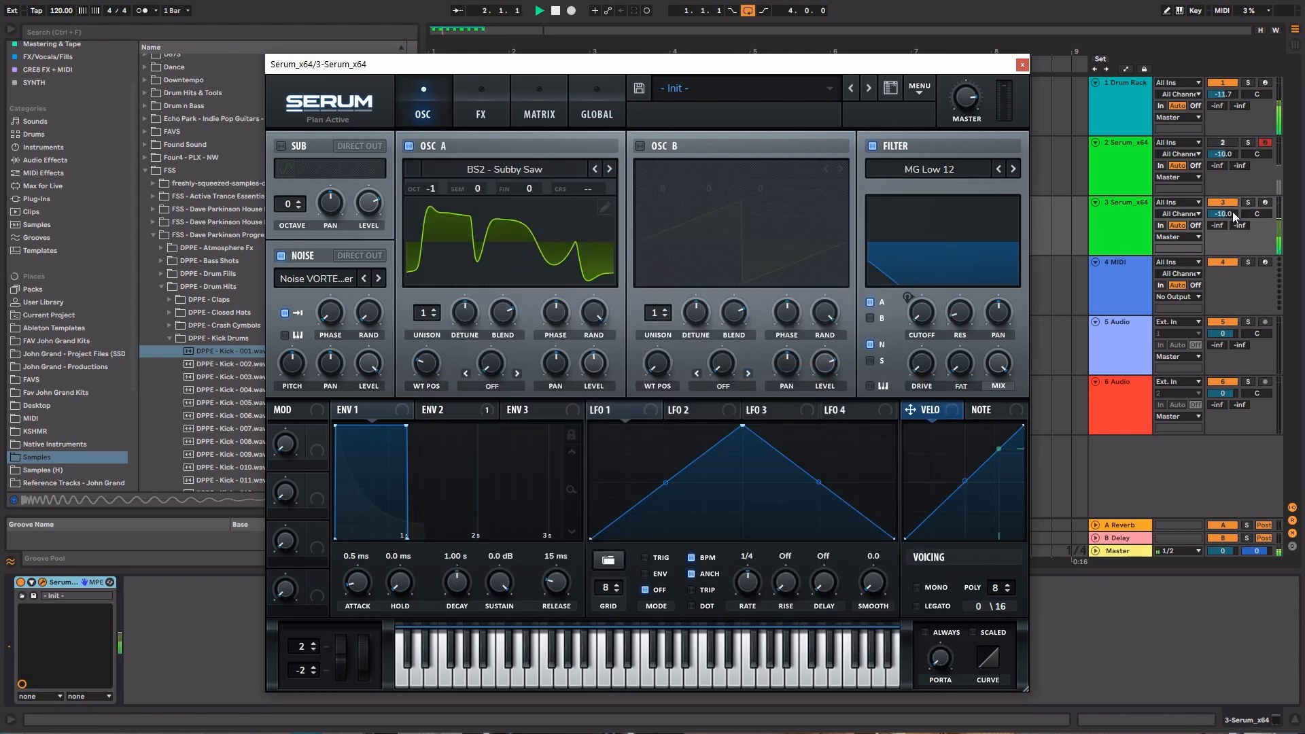
drag(1233, 211, 1233, 225)
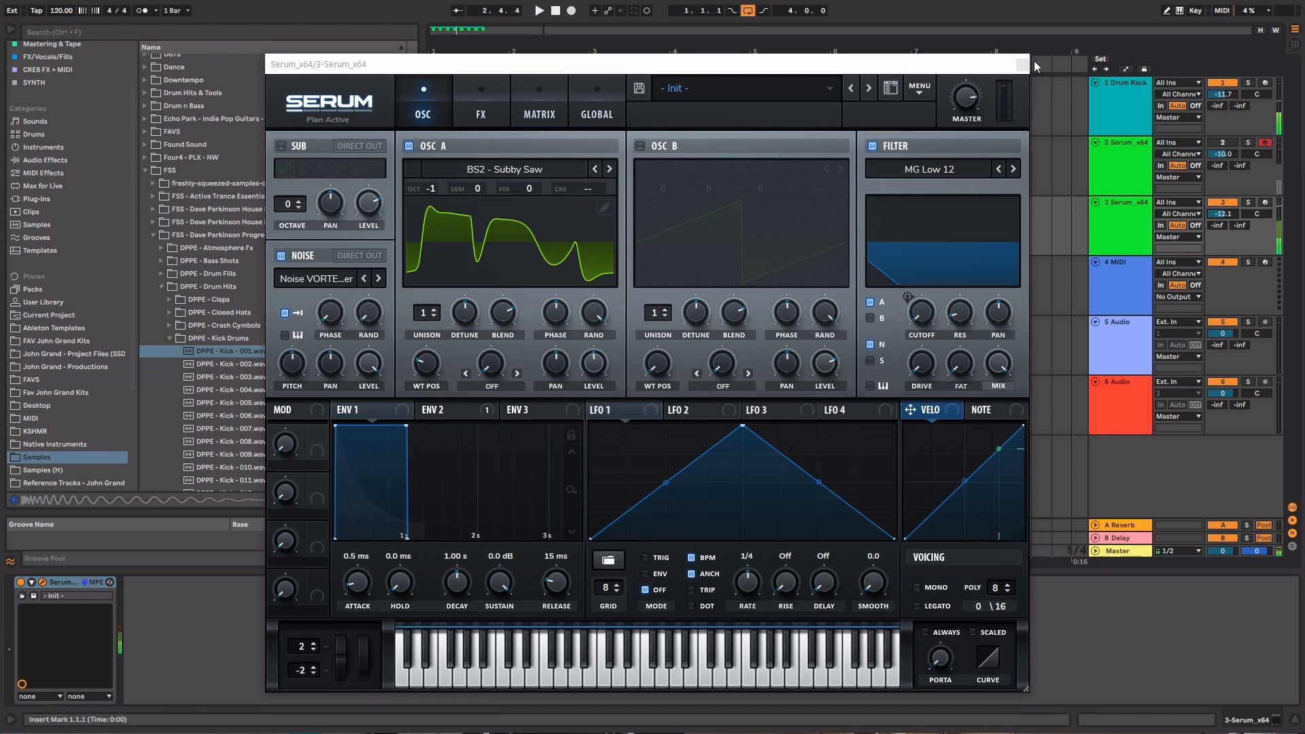
click(1022, 65)
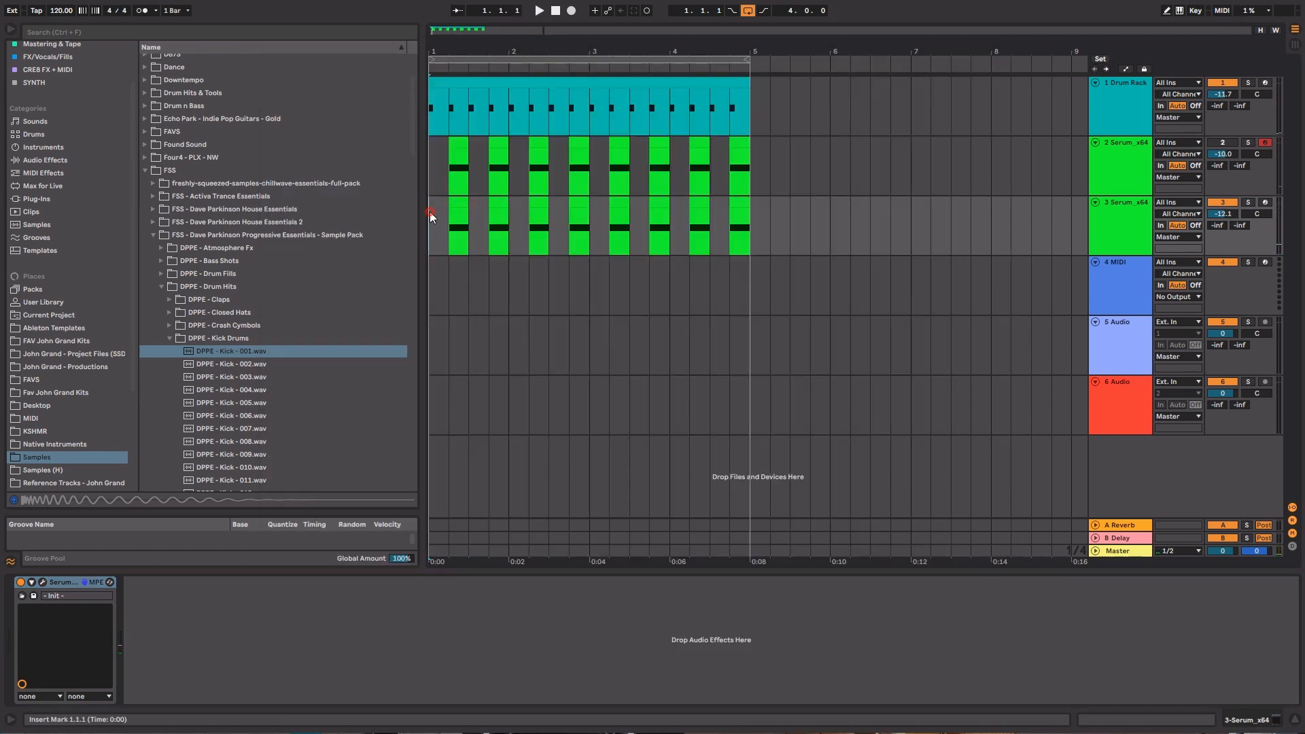
Loop bars 1 and 2 of the arrangement and start playback
drag(430, 217, 589, 210)
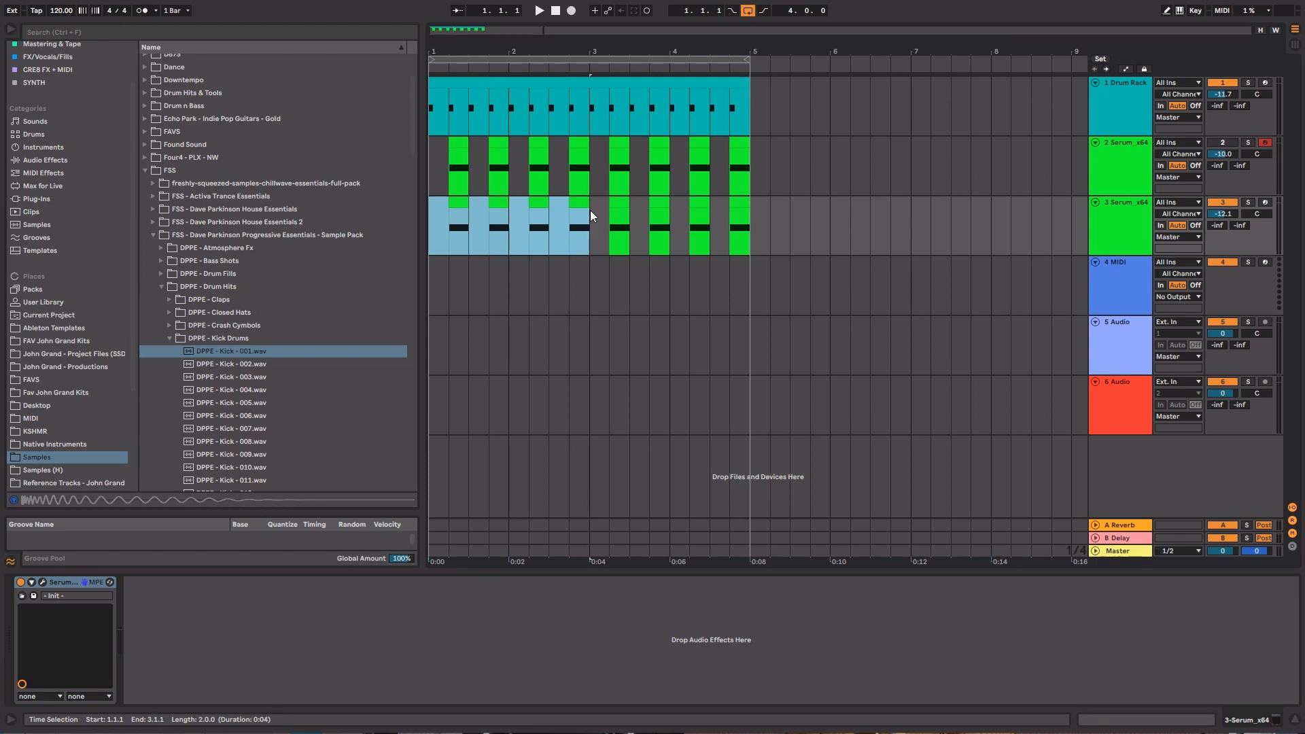
key(ctrl+l)
click(1119, 223)
key(space)
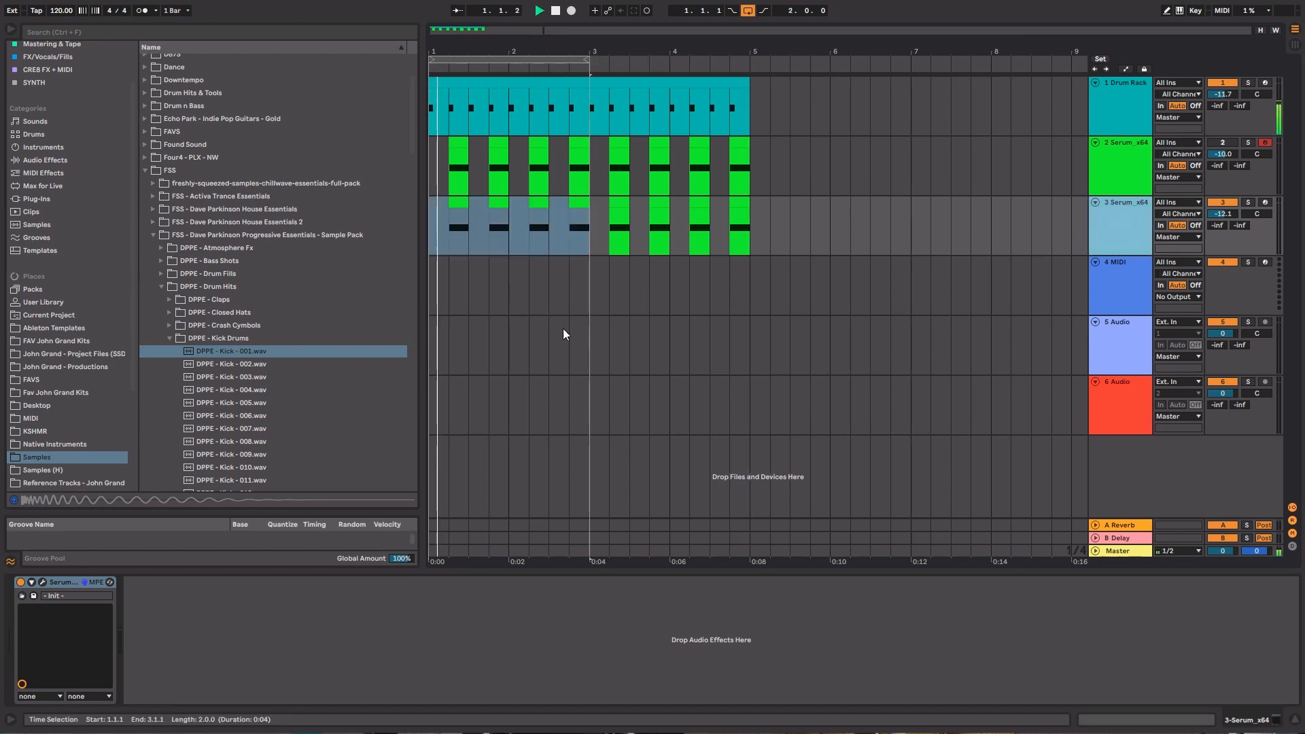
Audition noise samples in the duplicated Serum and choose AlphaNz from the Analog category
click(42, 582)
click(366, 279)
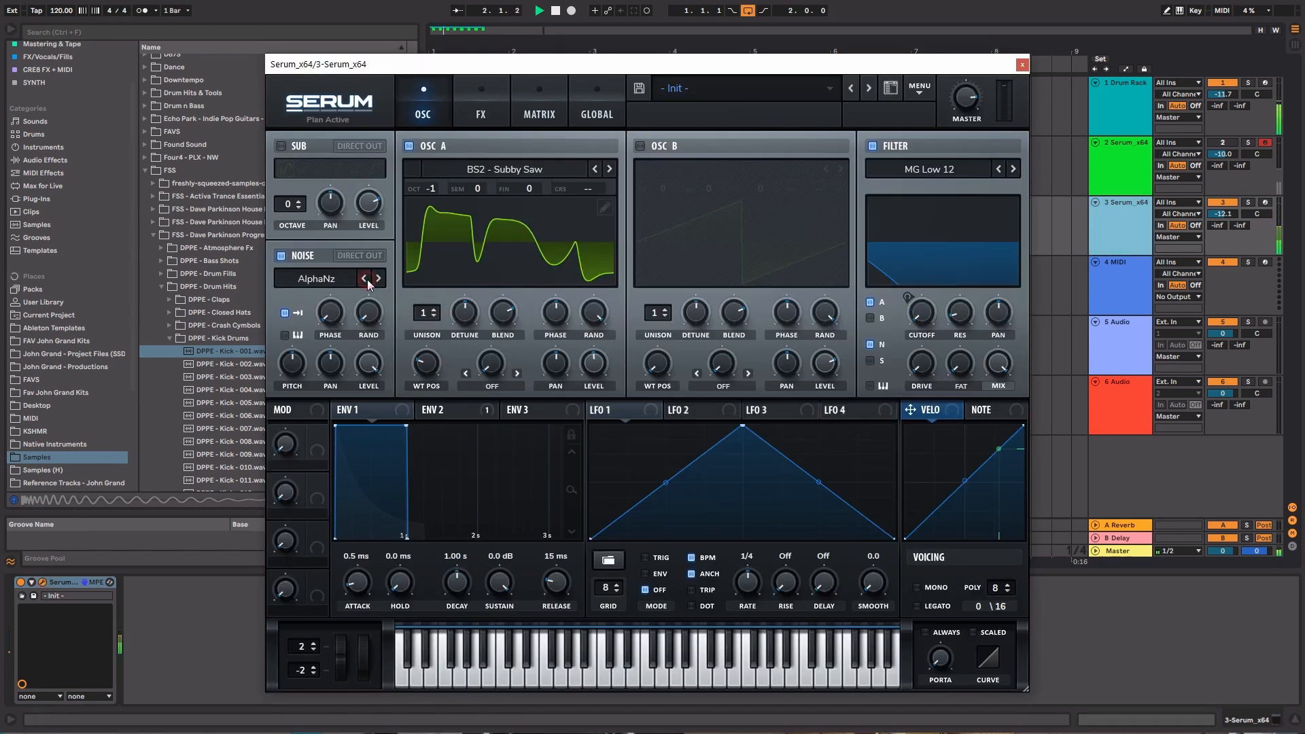
click(366, 279)
click(366, 279)
click(377, 278)
click(332, 280)
mouse_move(472, 296)
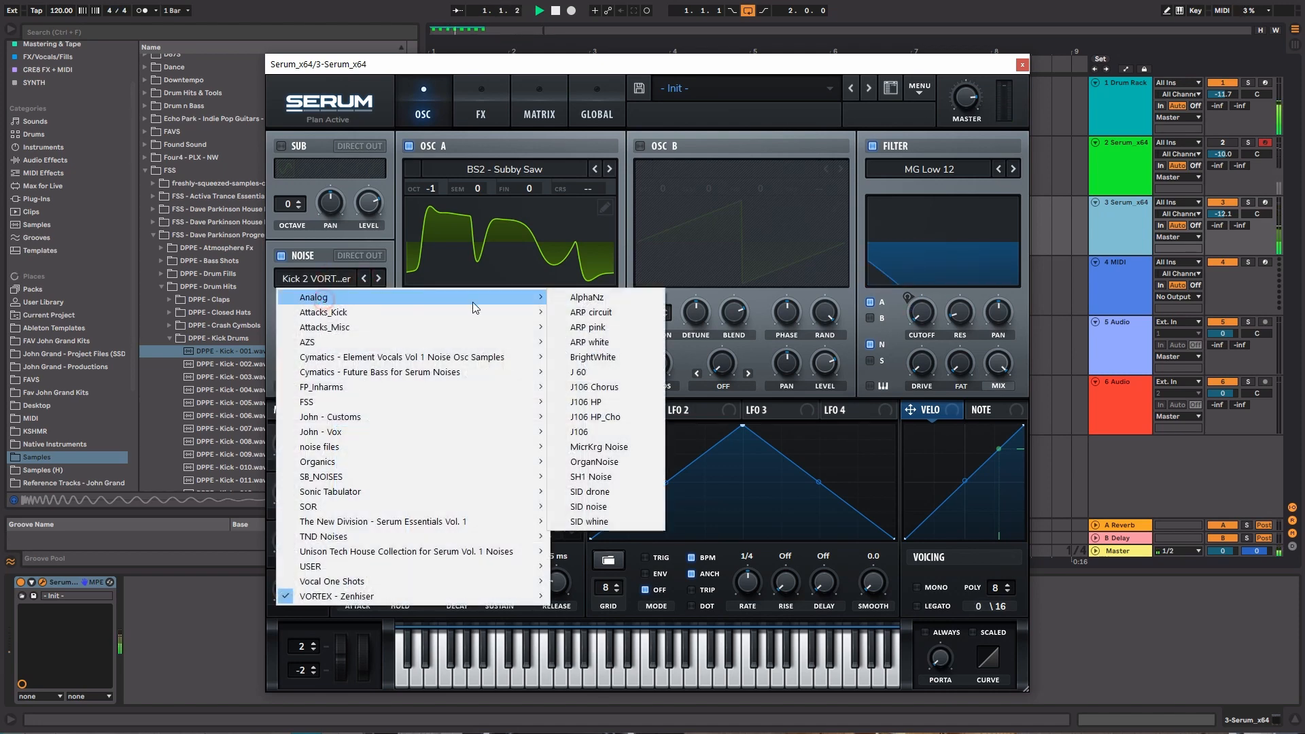
click(577, 294)
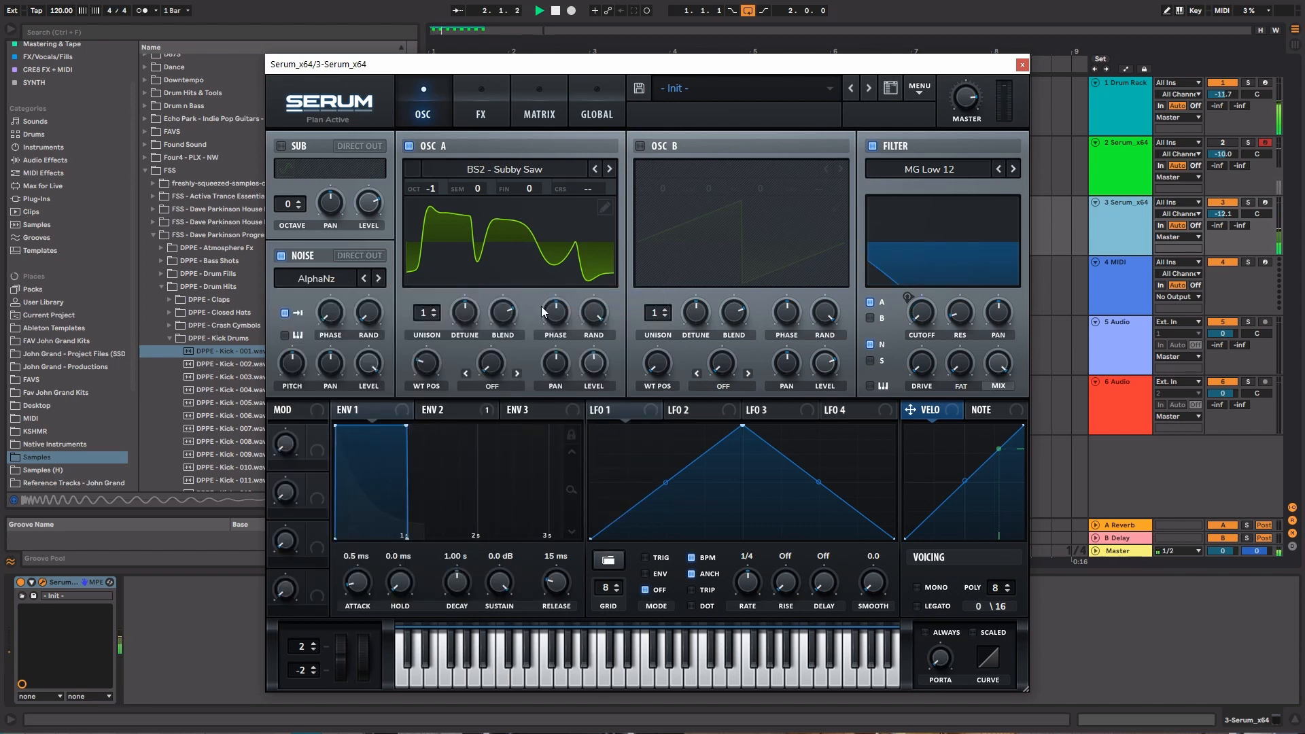
Switch oscillator A to the BSOD_Square wavetable and raise its wavetable position
click(610, 169)
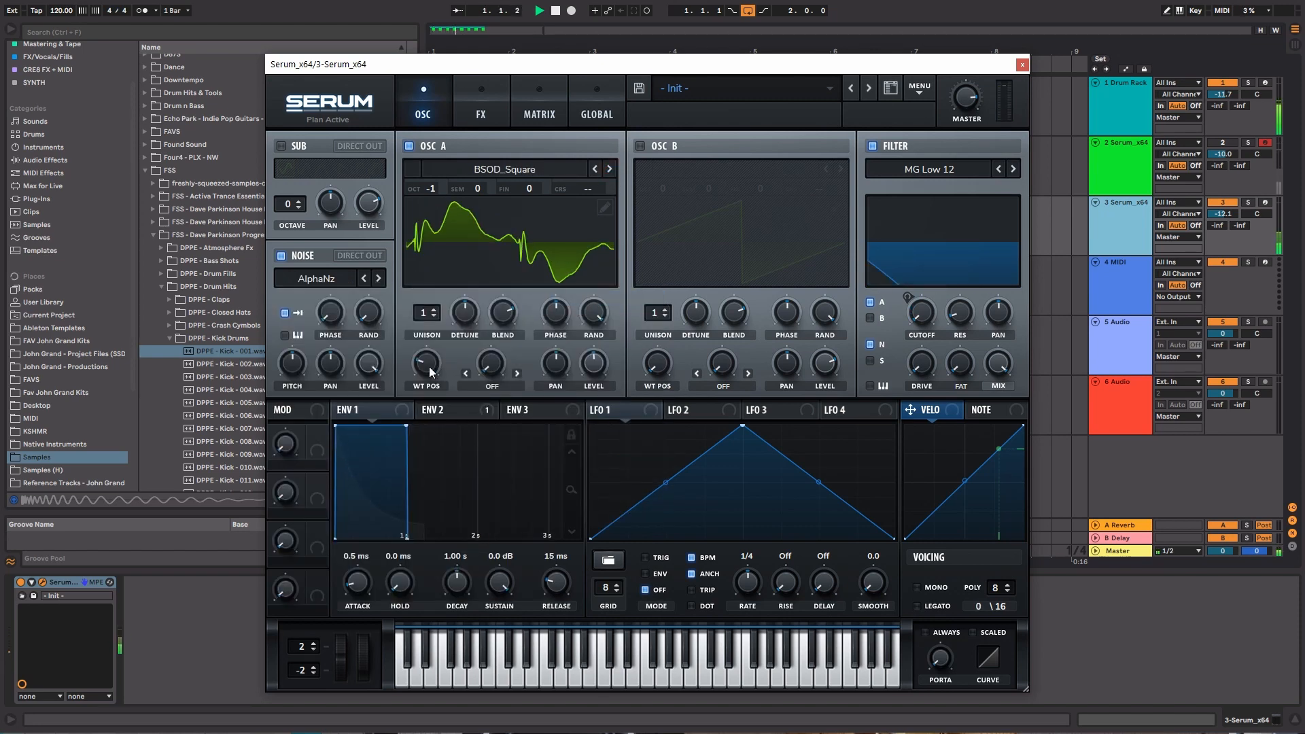
drag(426, 363, 425, 256)
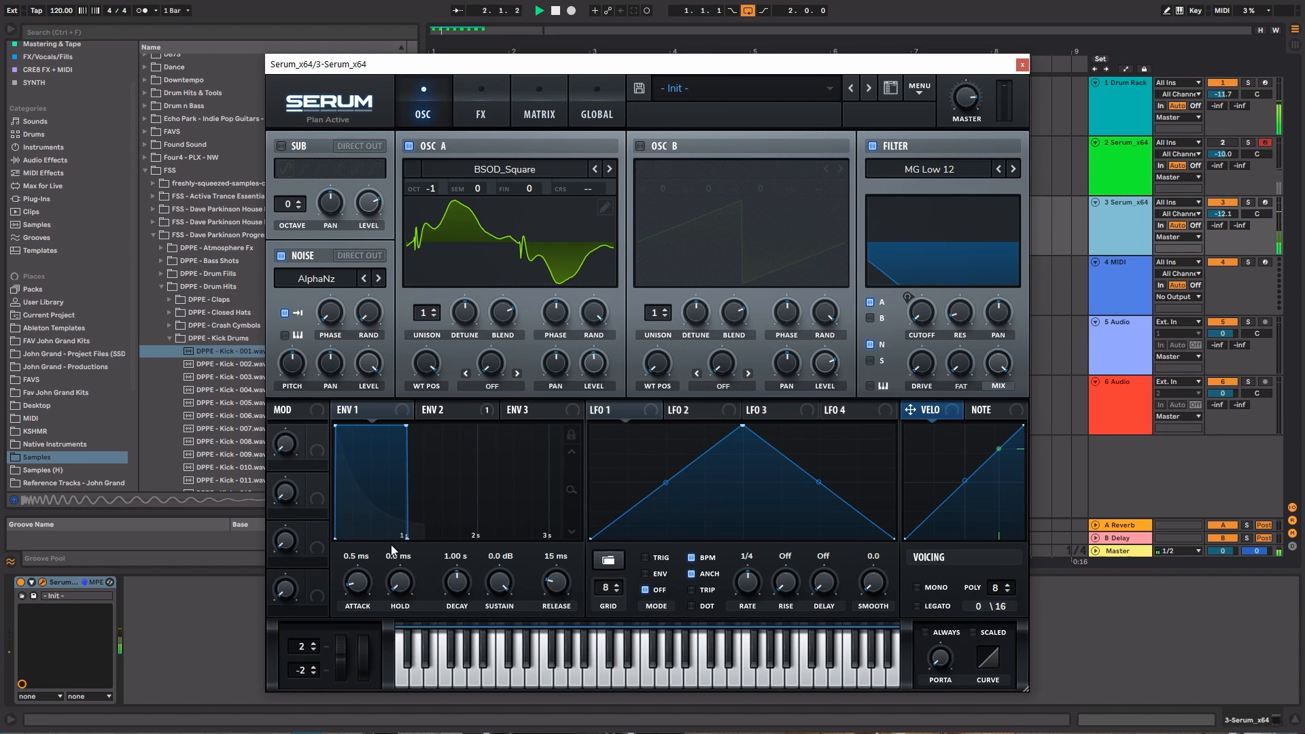
Set envelope 2's release to 663 ms and adjust the filter cutoff while the loop plays
drag(562, 584, 557, 560)
click(446, 405)
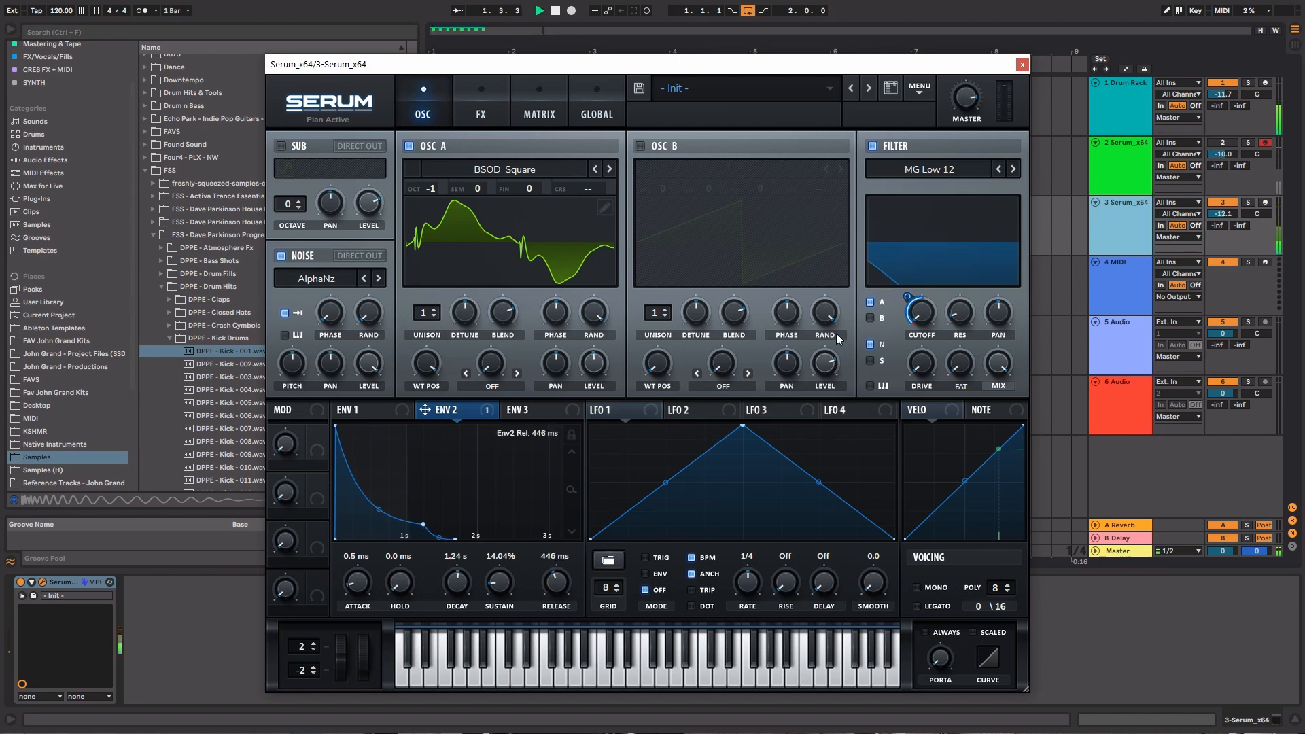
mouse_move(908, 297)
mouse_down()
mouse_move(910, 274)
mouse_move(924, 307)
mouse_up()
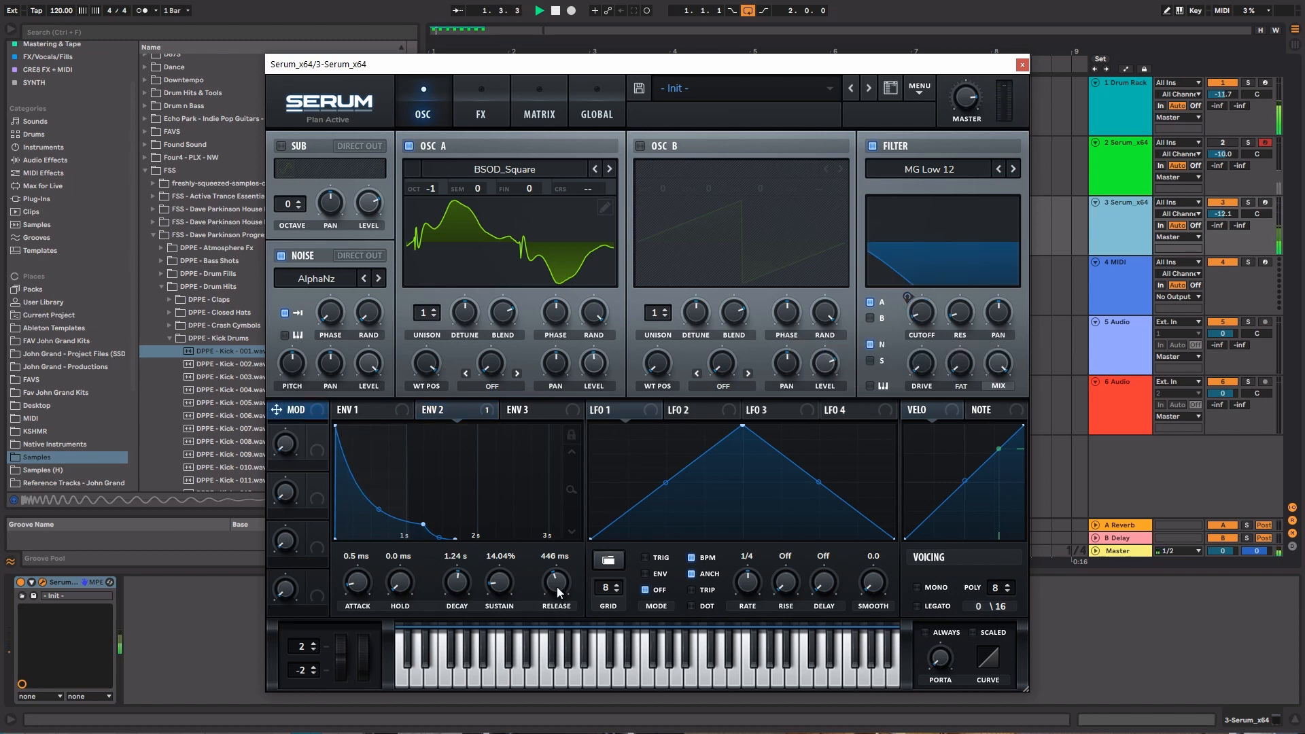
drag(560, 586, 560, 579)
Turn off oscillator A
click(408, 145)
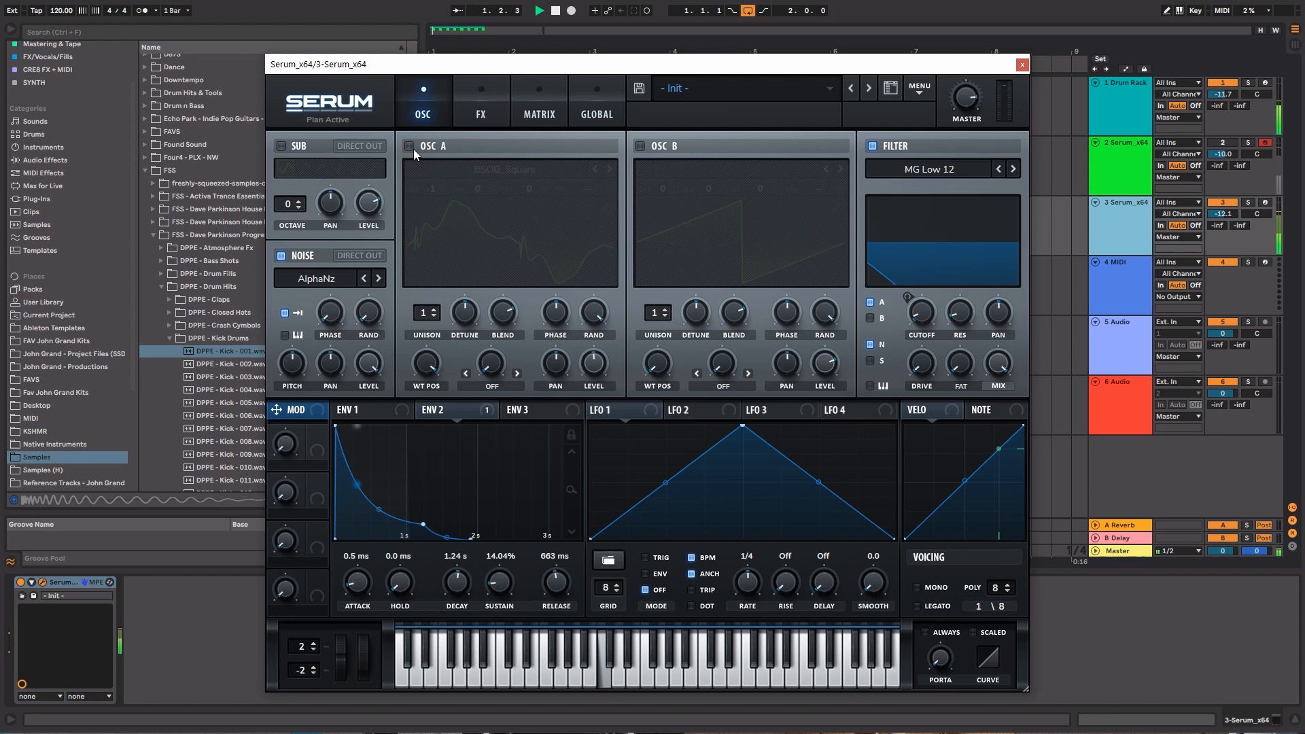
Change the noise sample to J 60, set envelope 1's release to 424 ms, and turn off the noise's one-shot mode
click(379, 279)
click(379, 279)
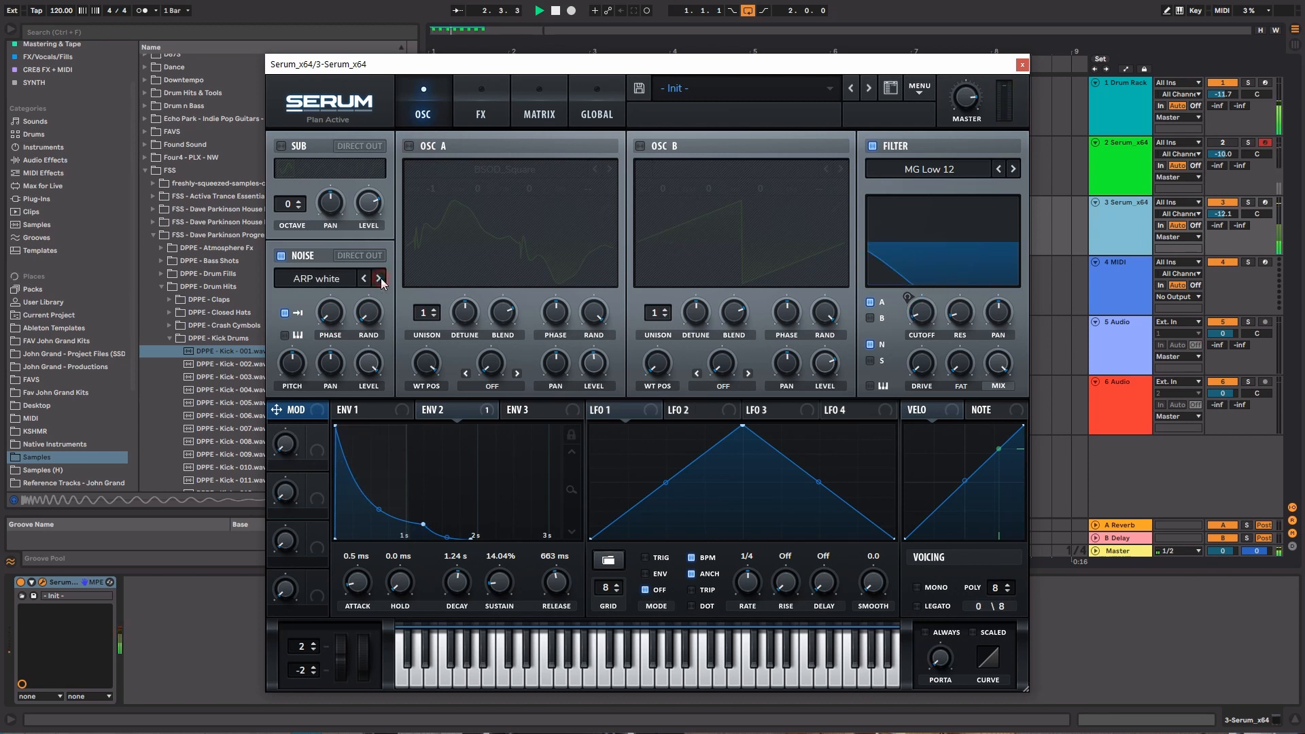
click(380, 279)
click(383, 412)
drag(562, 580, 561, 557)
click(284, 313)
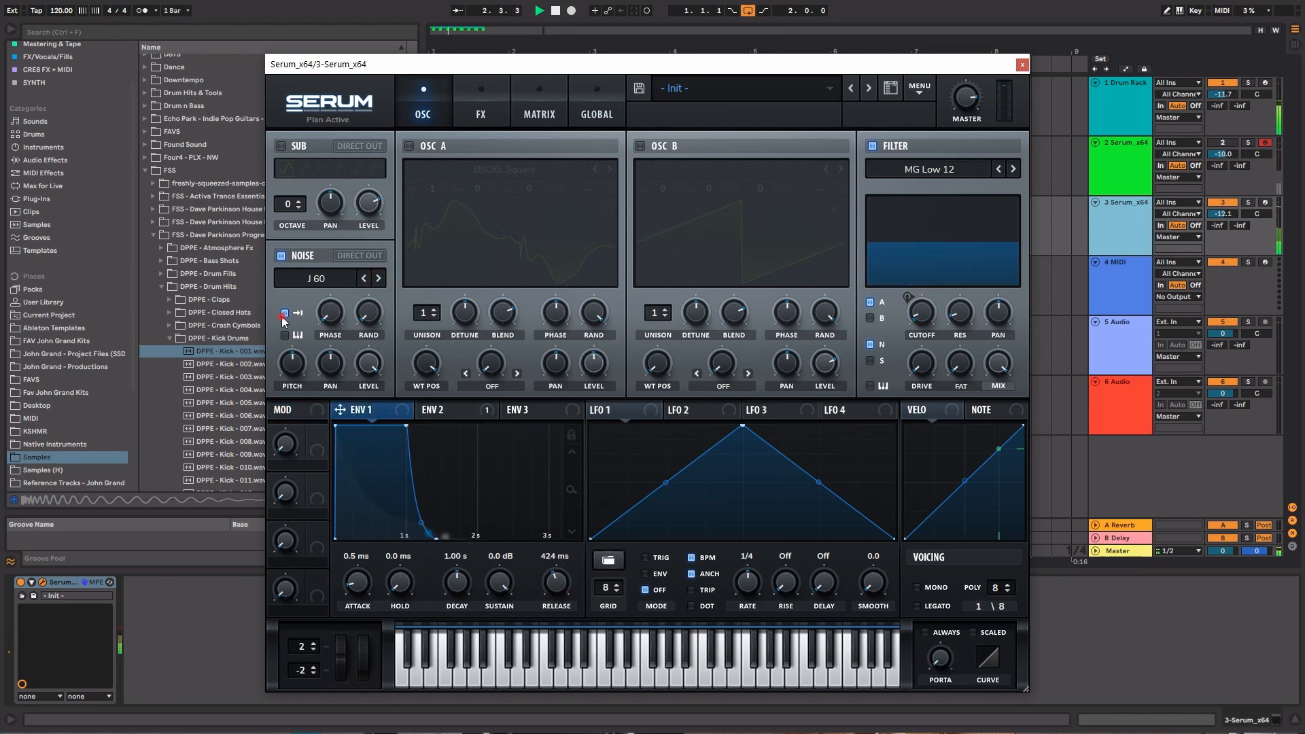
Set envelope 2's release to 729 ms while briefly auditioning oscillator A, leaving the oscillator switched off
click(410, 147)
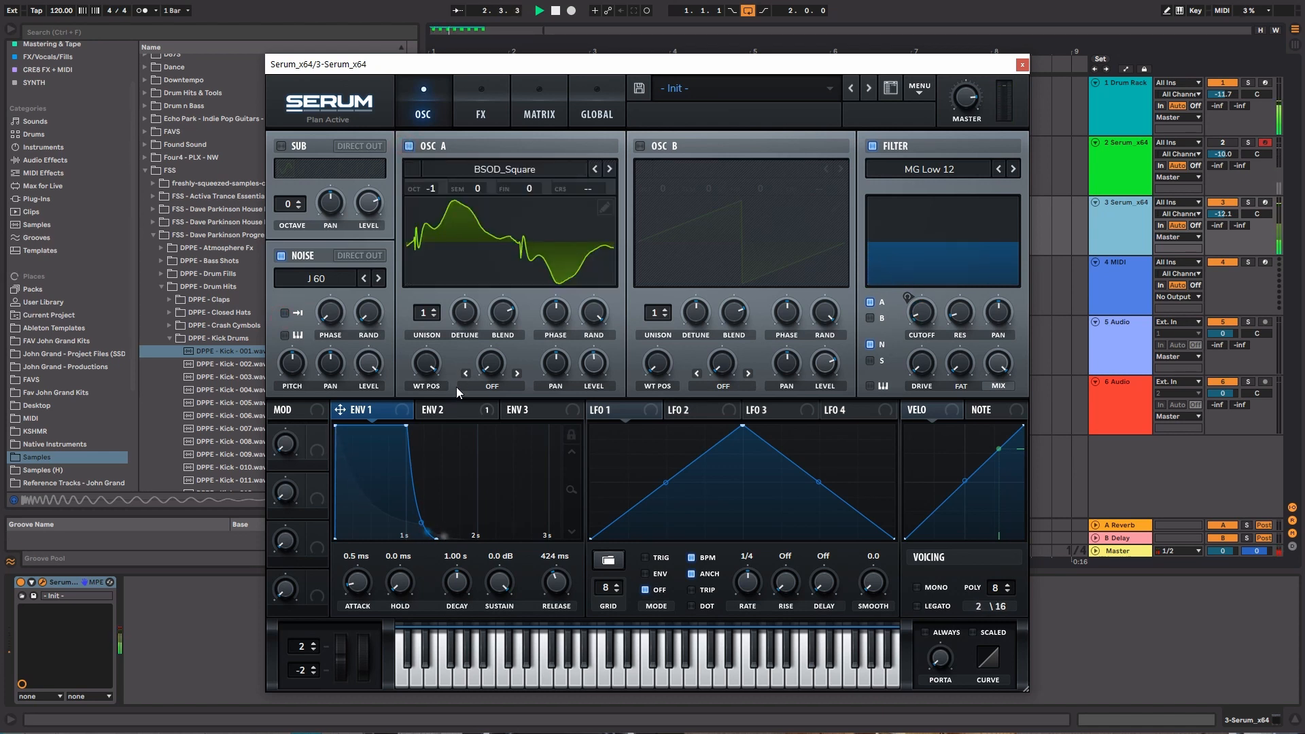
click(447, 410)
drag(552, 583, 551, 581)
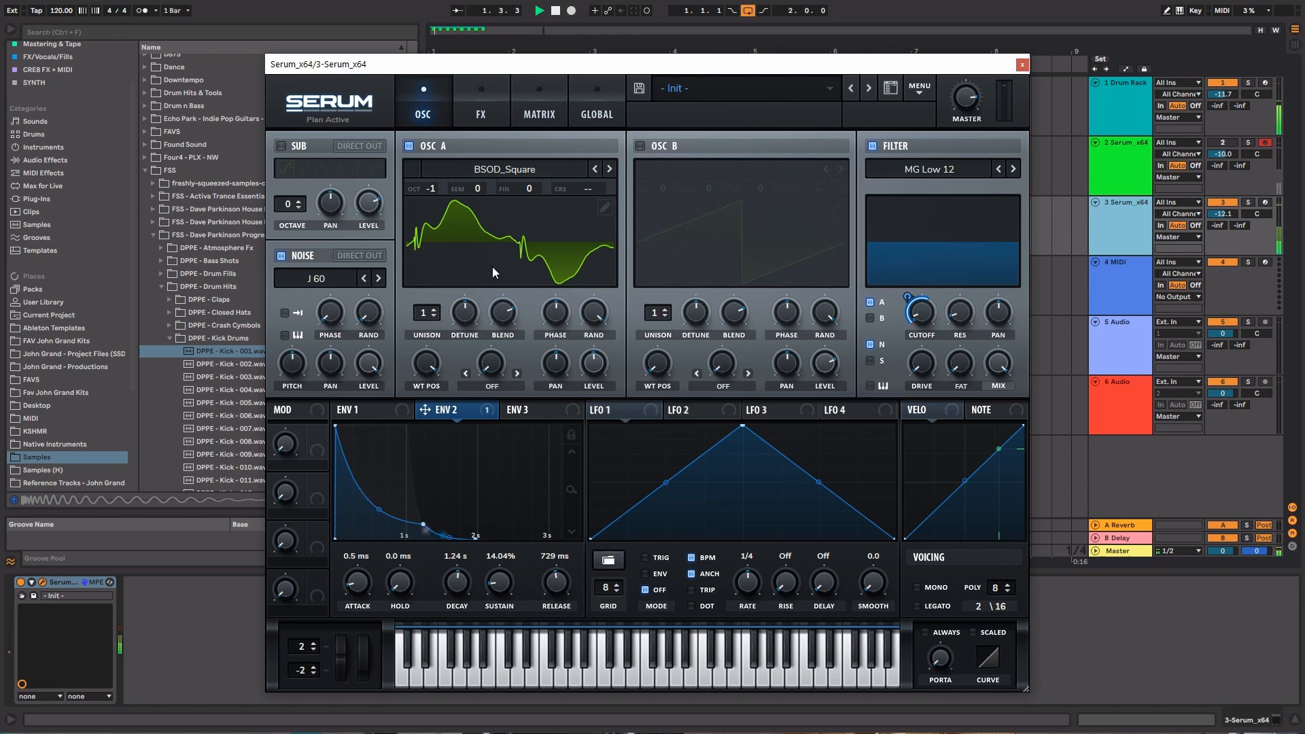
click(409, 148)
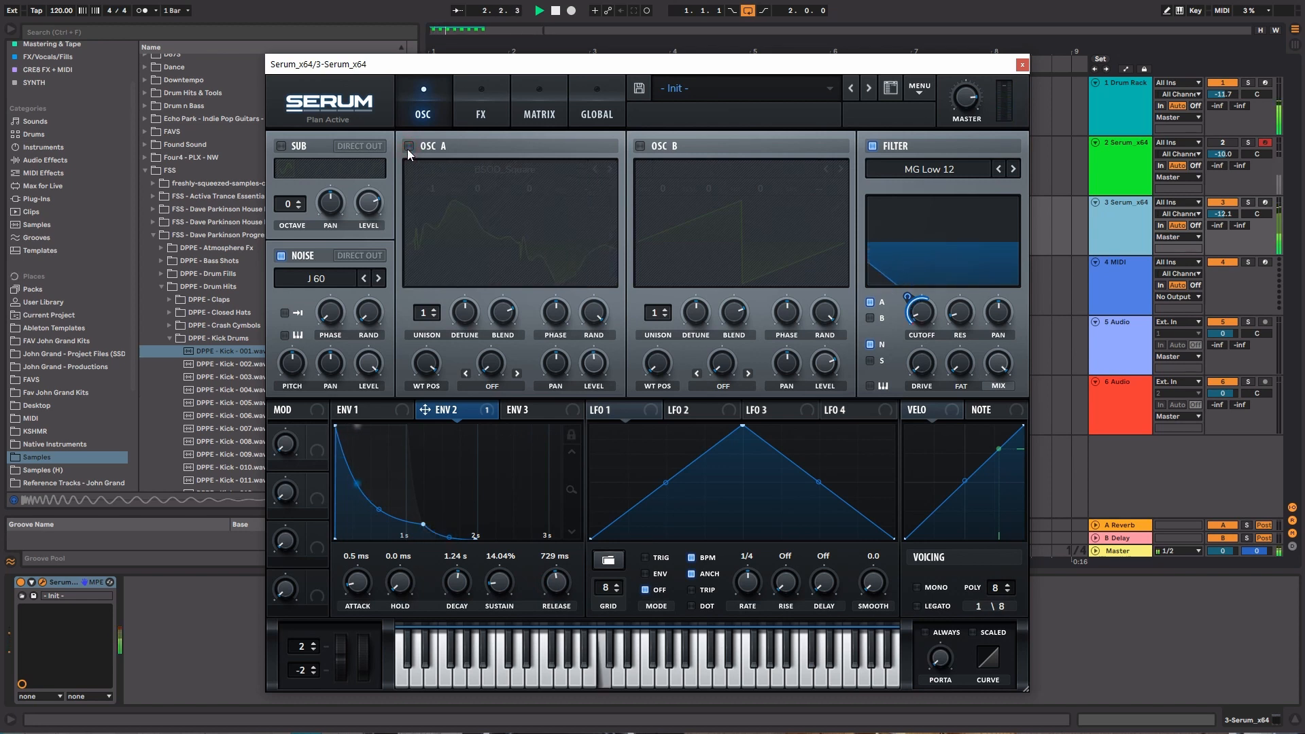
Raise the filter cutoff to about 253 Hz and rebalance the master volume while auditioning the J 60 noise
click(366, 279)
click(365, 279)
drag(921, 311, 925, 328)
drag(965, 101, 960, 135)
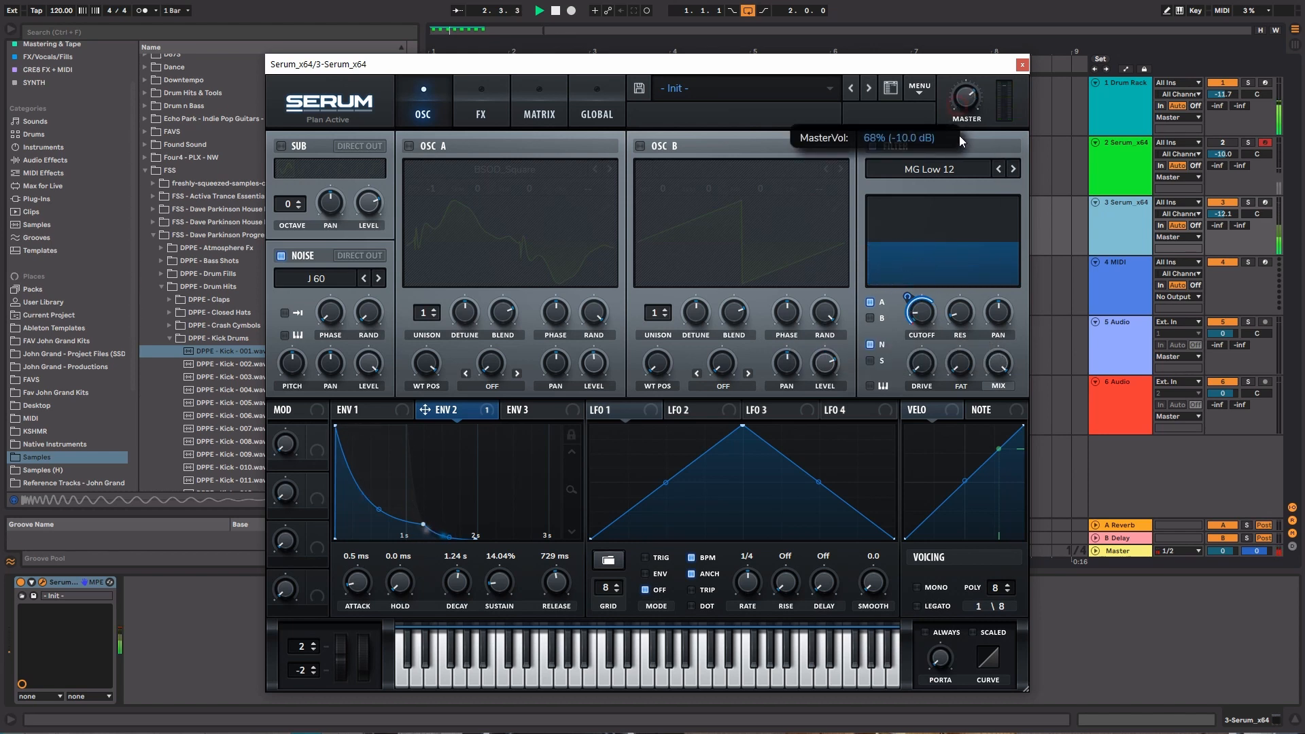
drag(922, 313, 922, 299)
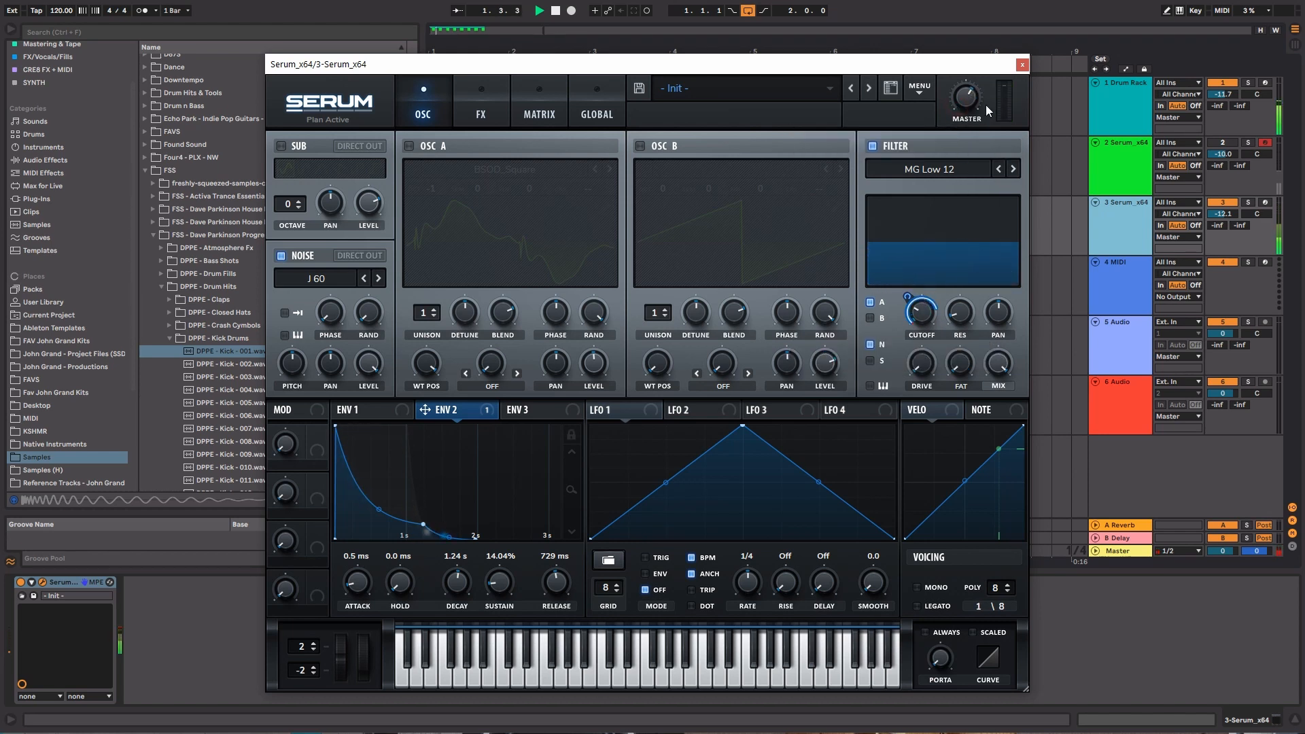
drag(972, 102, 975, 132)
drag(926, 312, 928, 297)
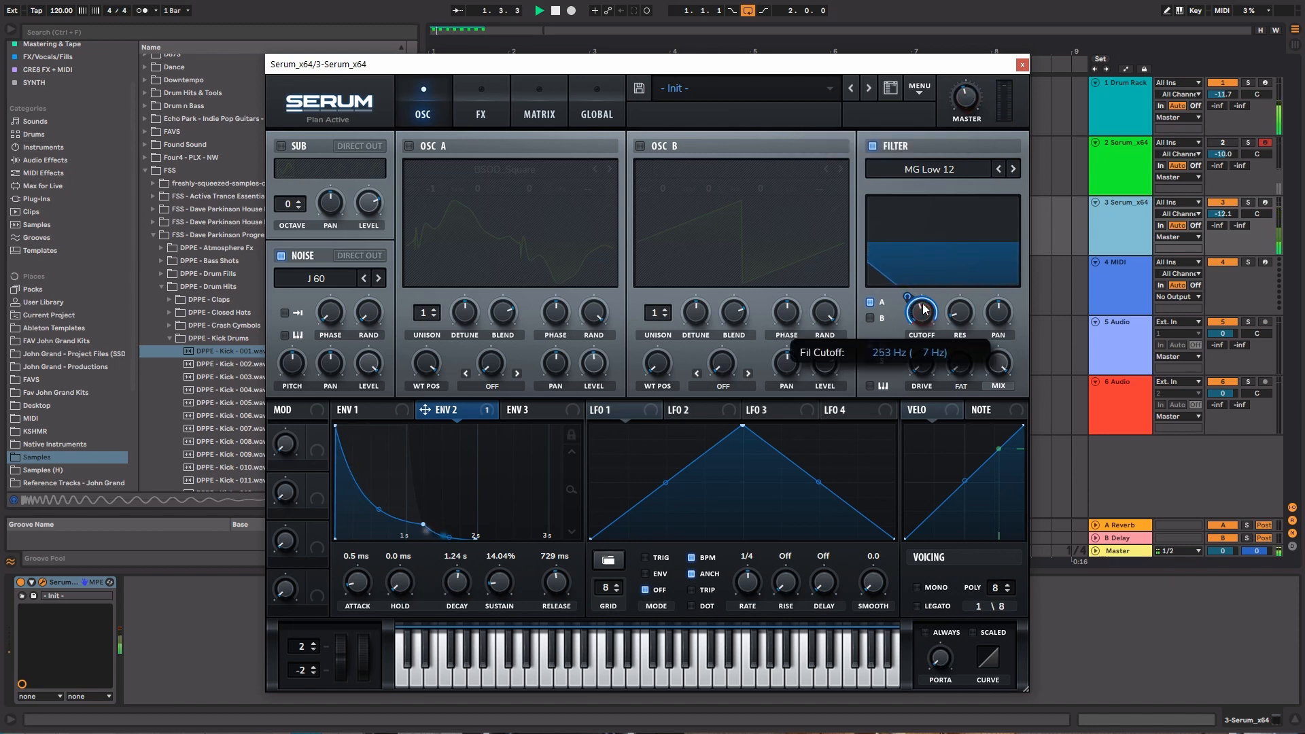
drag(922, 313, 922, 295)
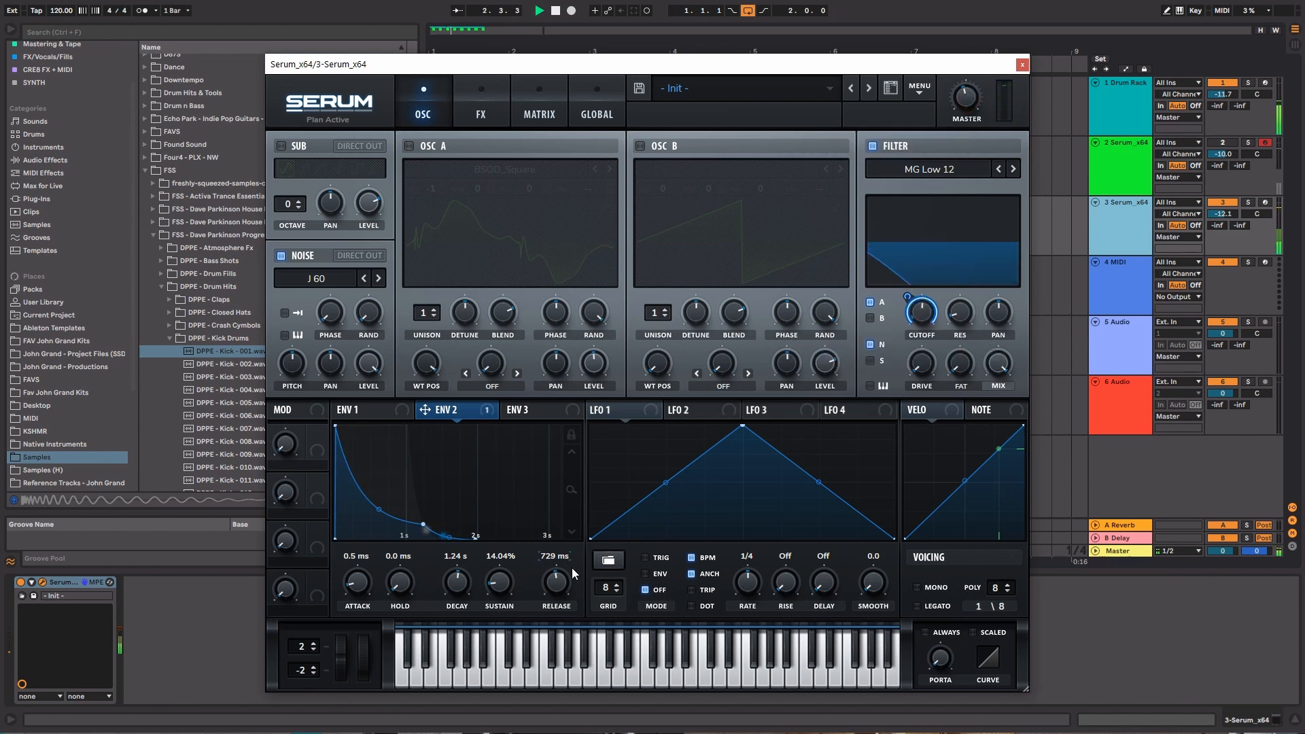
Set envelope 1's release to 958 ms, and envelope 2's decay to 1.65 s and release to 1.19 s
click(360, 410)
drag(557, 590, 557, 582)
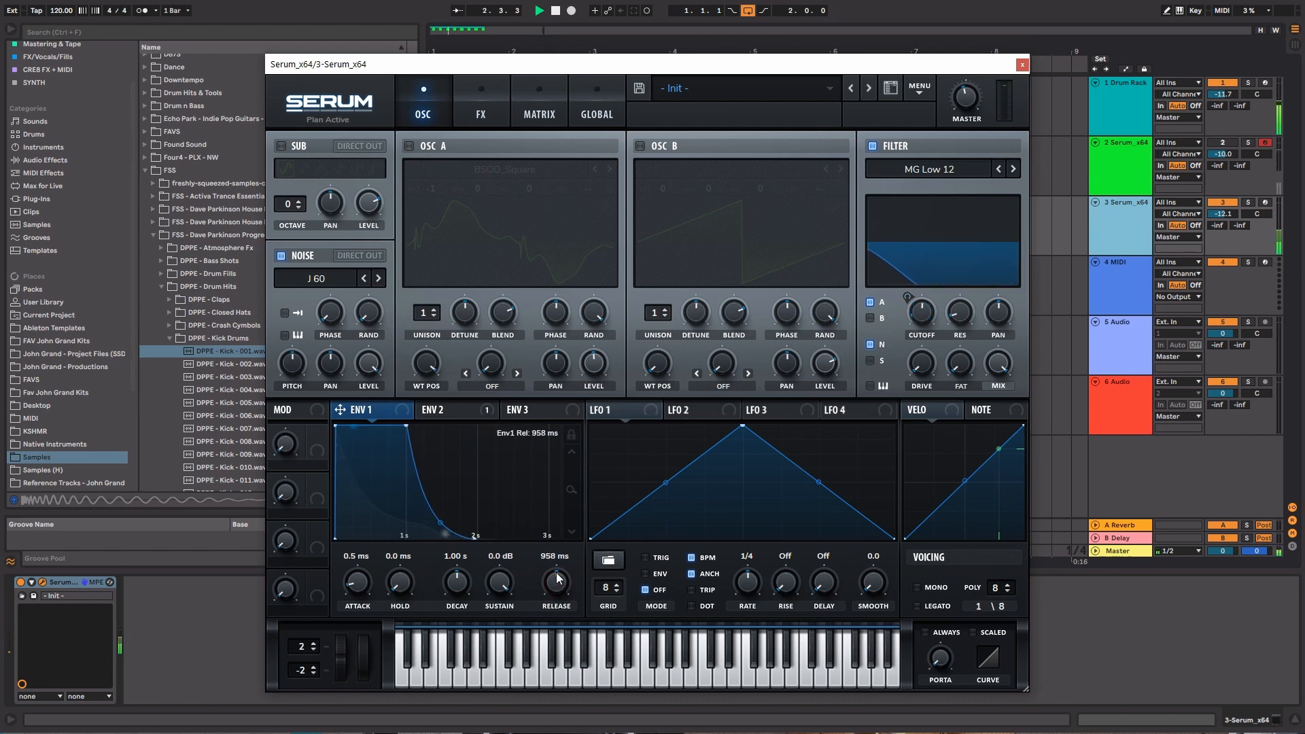
click(445, 410)
drag(468, 588, 469, 583)
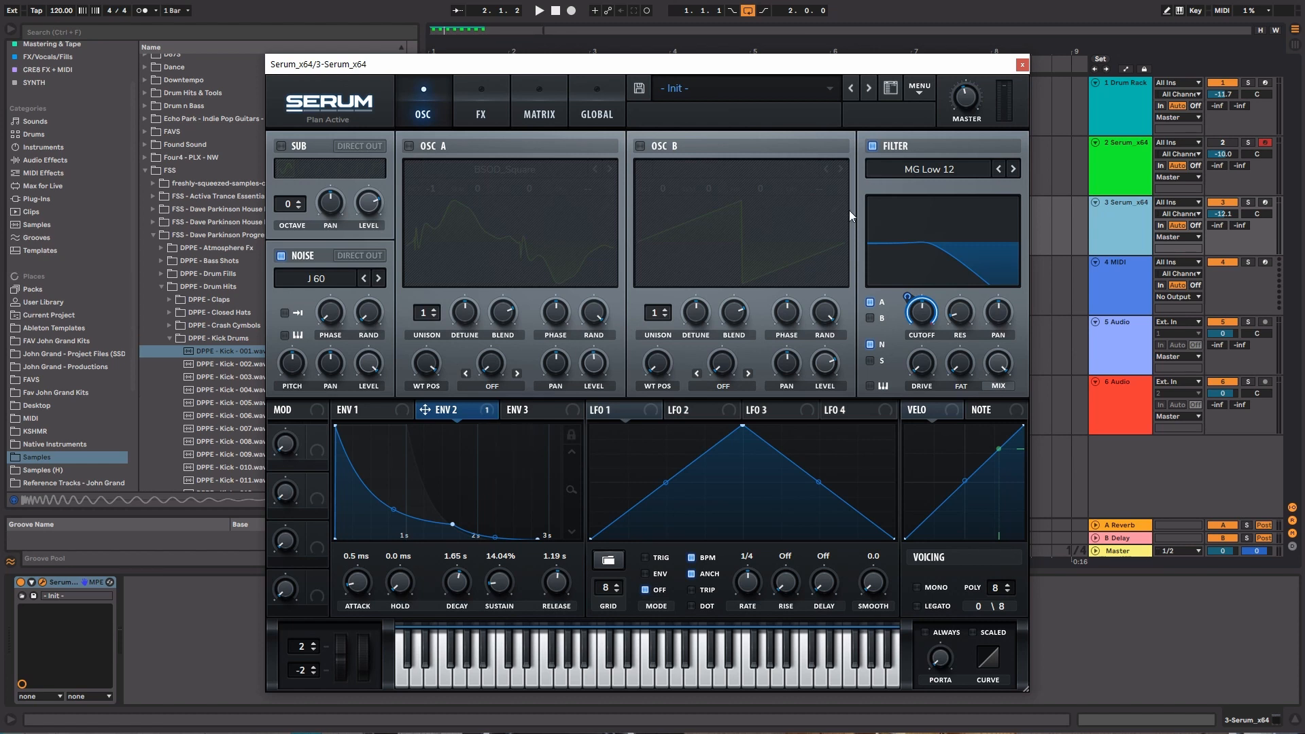
Raise the filter resonance to about 22% and set the cutoff to about 410 Hz during loop playback
mouse_move(966, 312)
mouse_down()
mouse_move(967, 282)
mouse_move(967, 297)
mouse_up()
key(space)
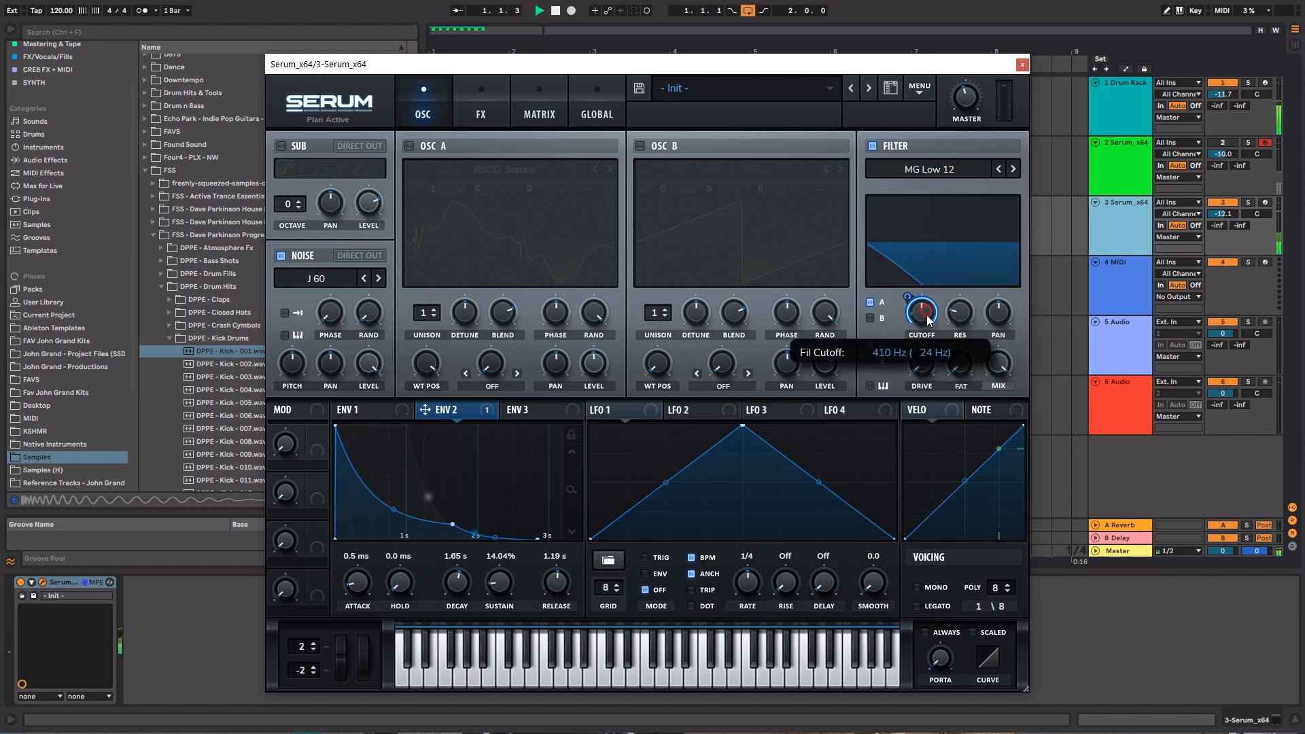
drag(966, 313, 967, 296)
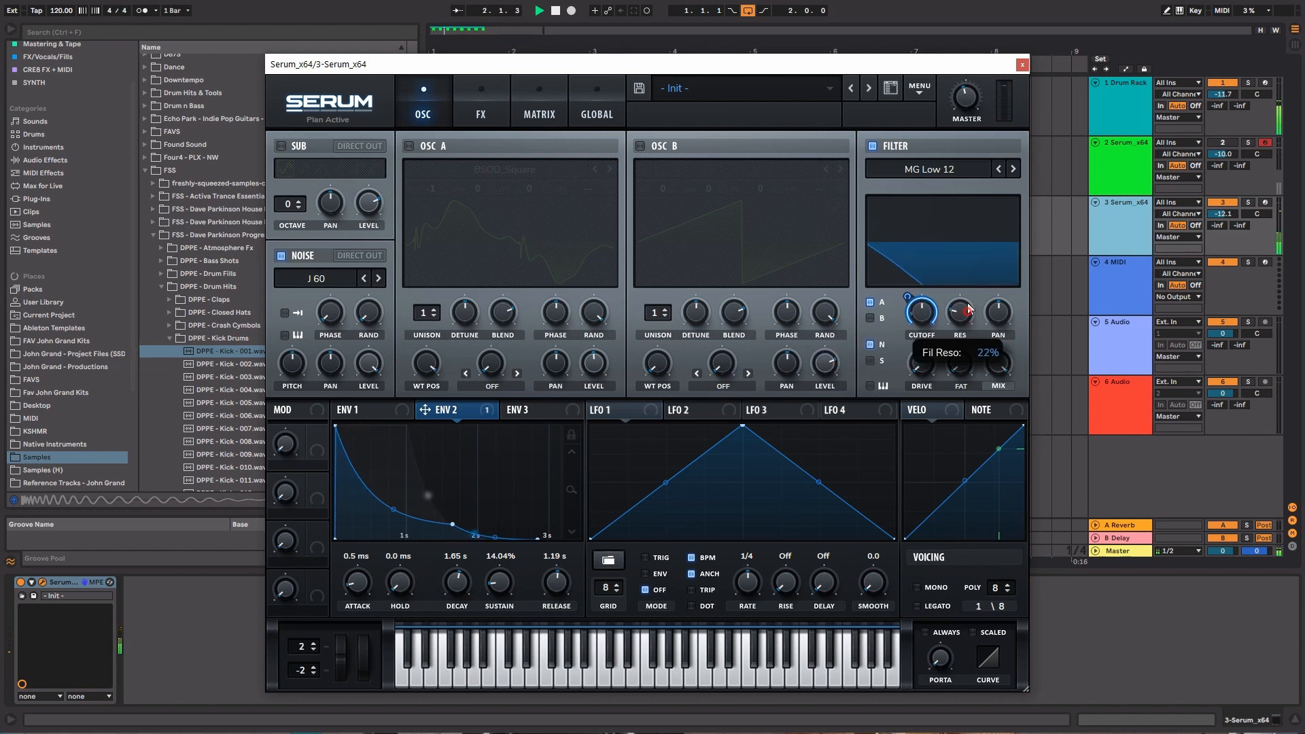
Raise the reverb effect's mix and reshape the size and decay of its hall mode
click(494, 113)
click(359, 325)
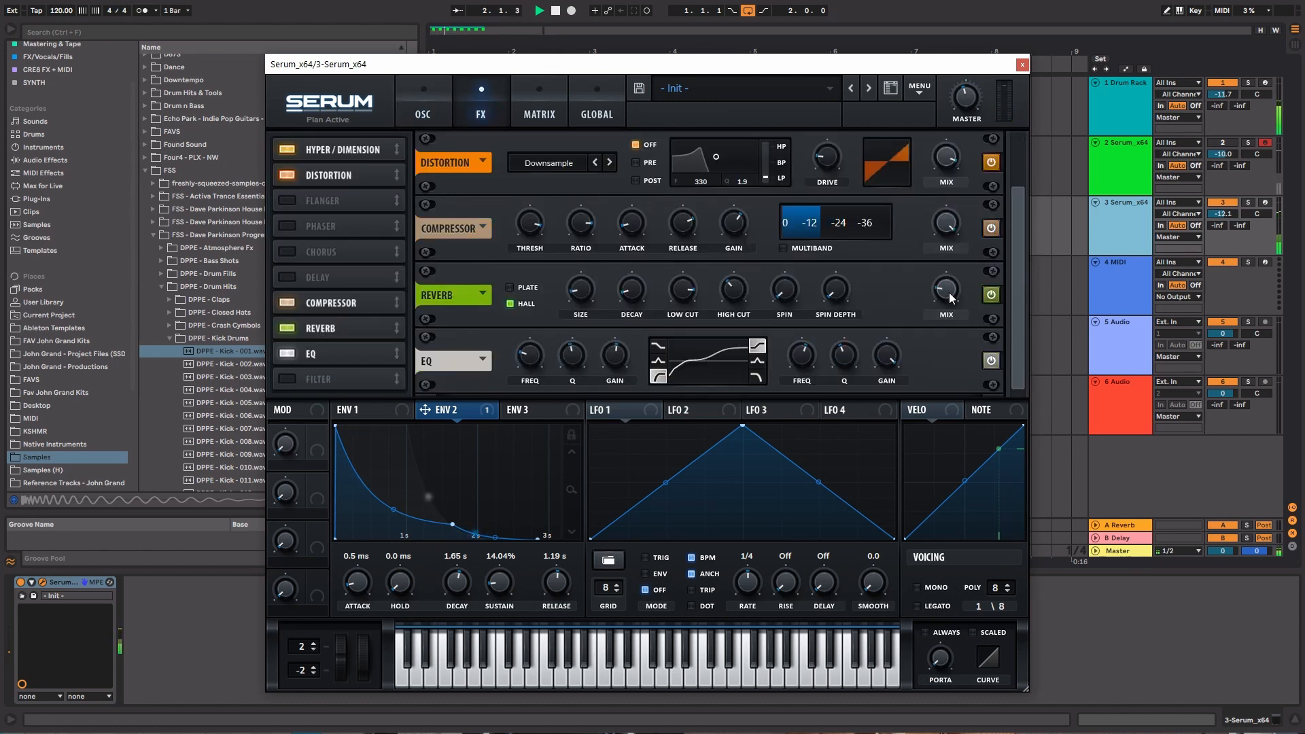
mouse_move(950, 280)
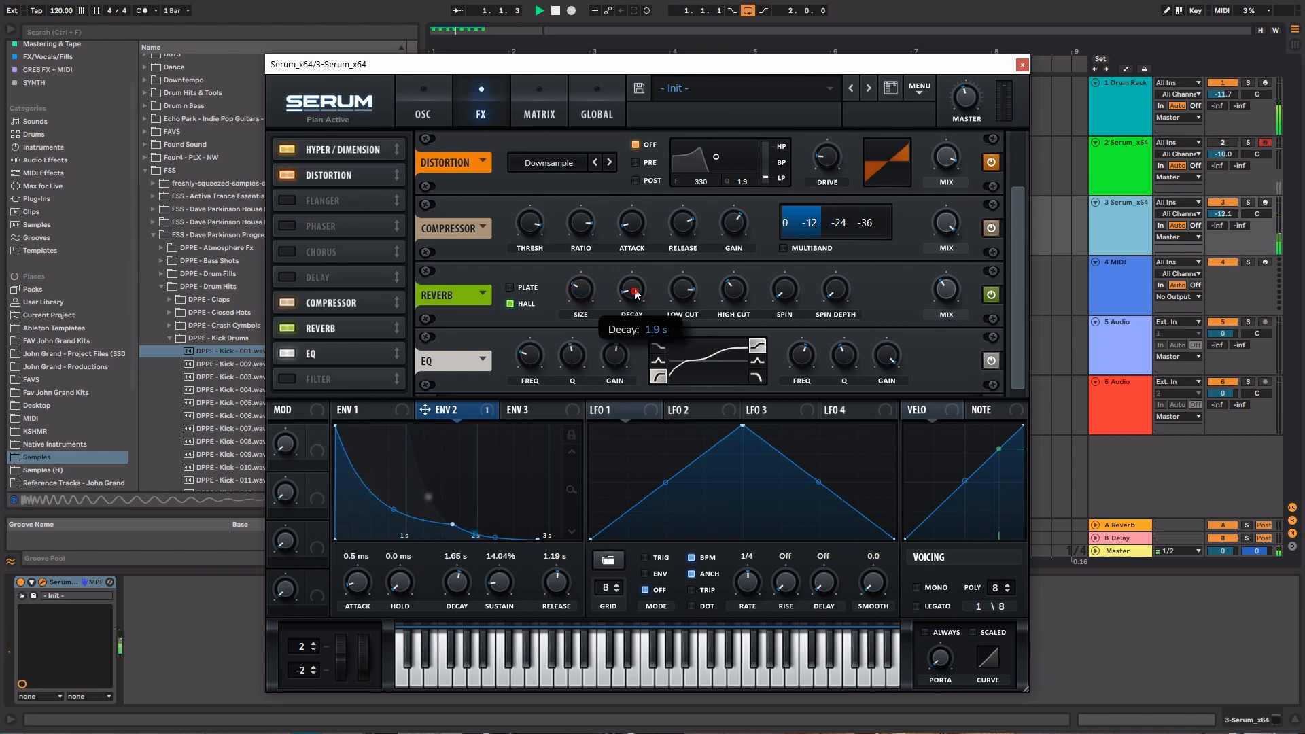
mouse_move(581, 296)
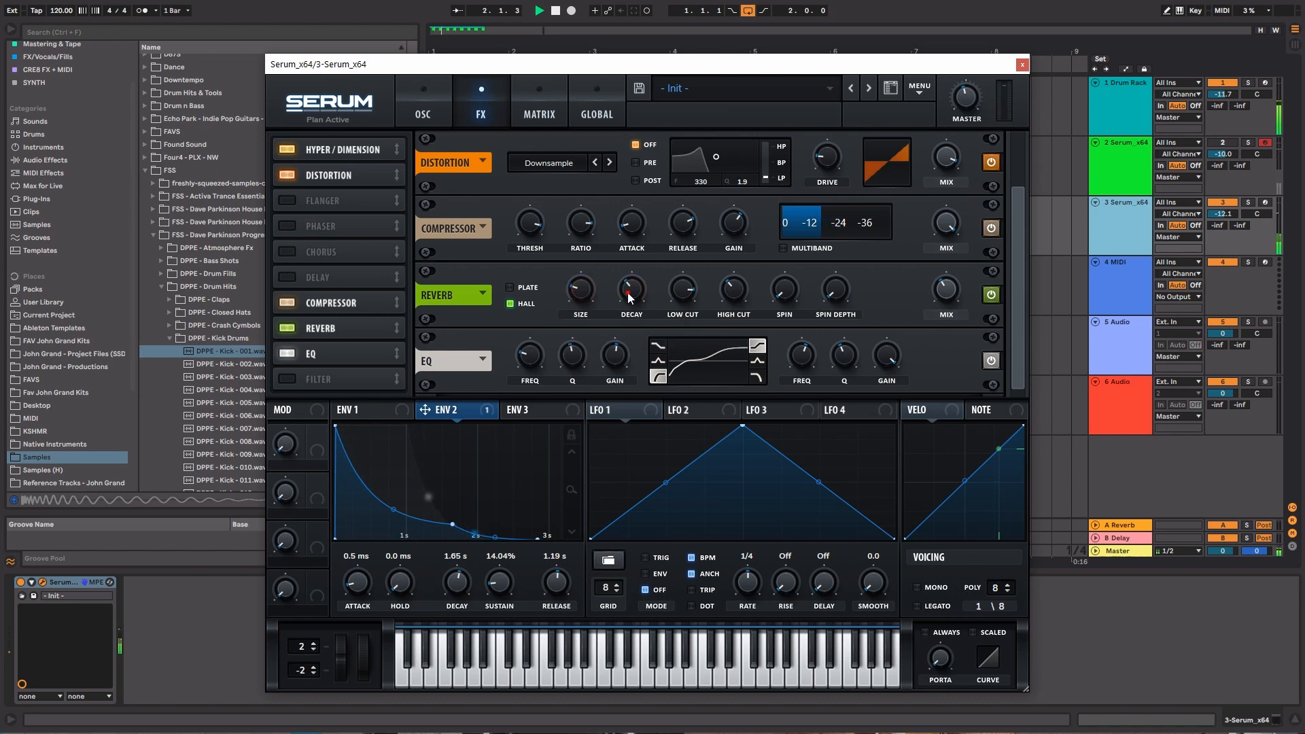
mouse_move(628, 316)
Switch the reverb to Plate with a mix of about 49% and adjust its width, pre-delay and size
click(509, 288)
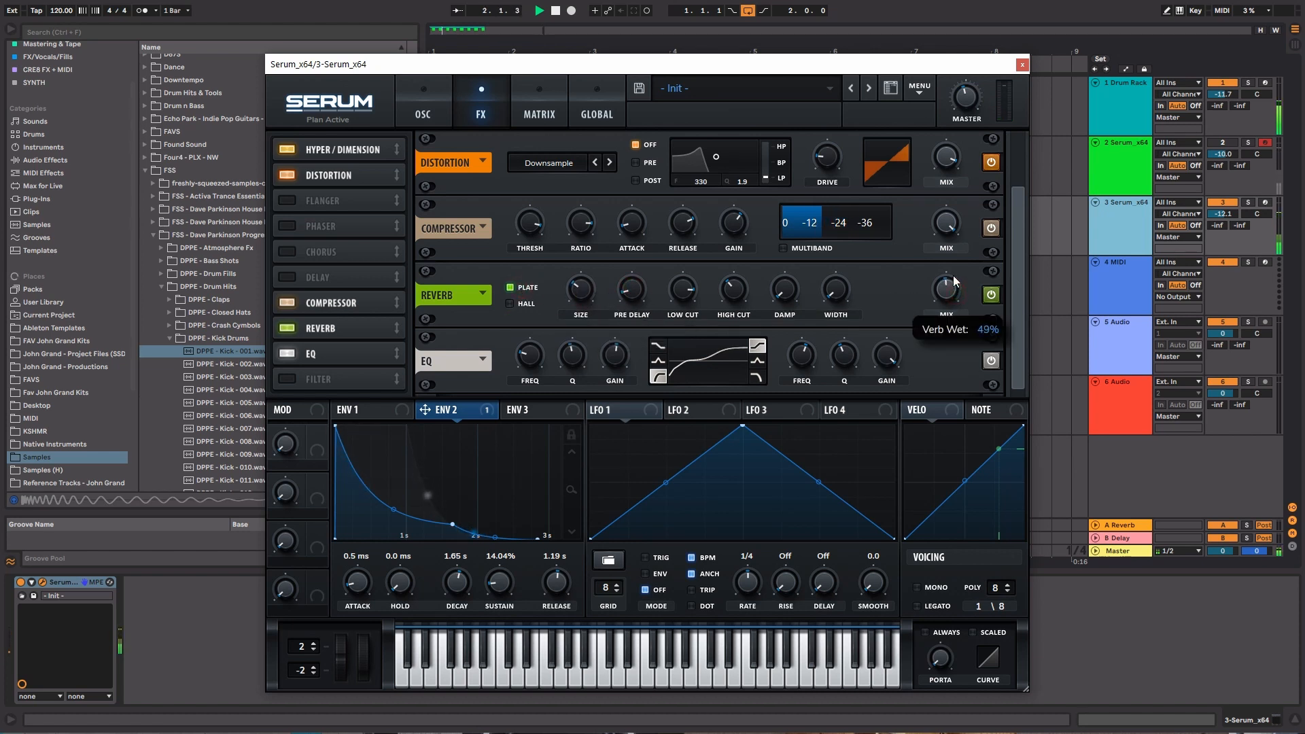
drag(837, 292, 835, 135)
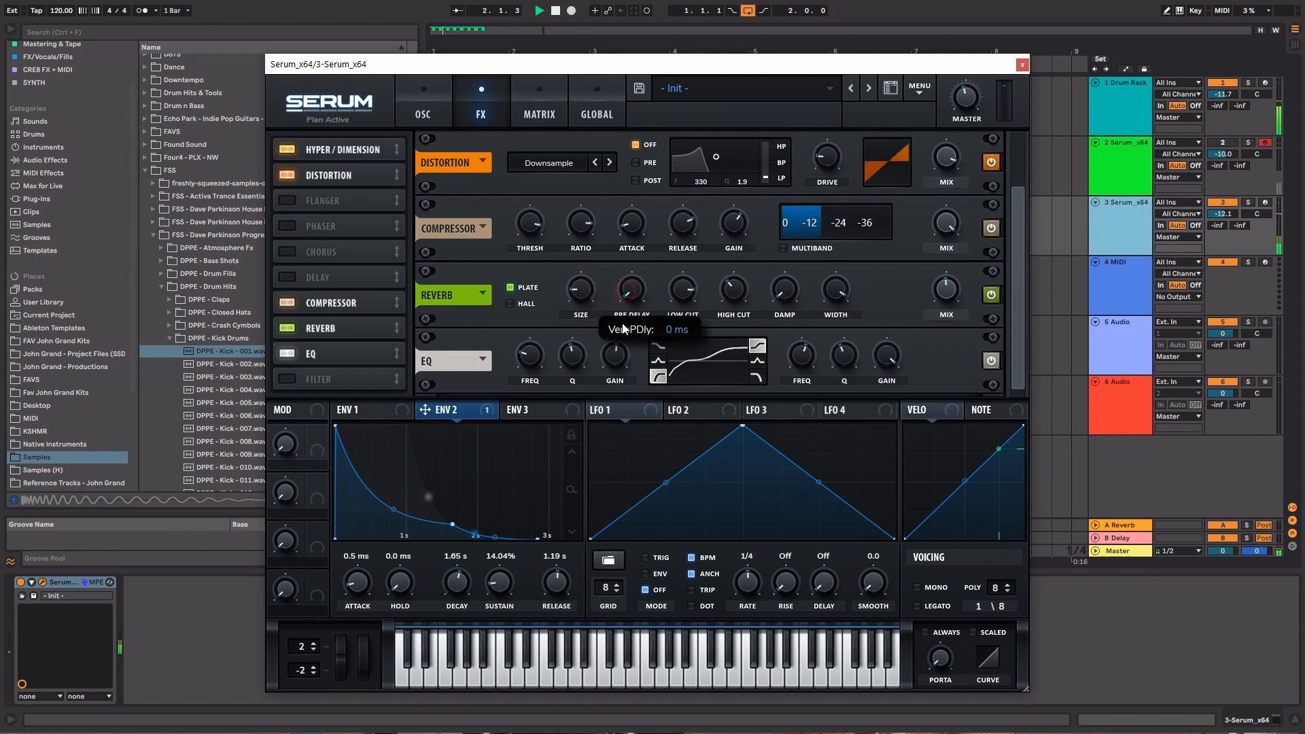
click(579, 288)
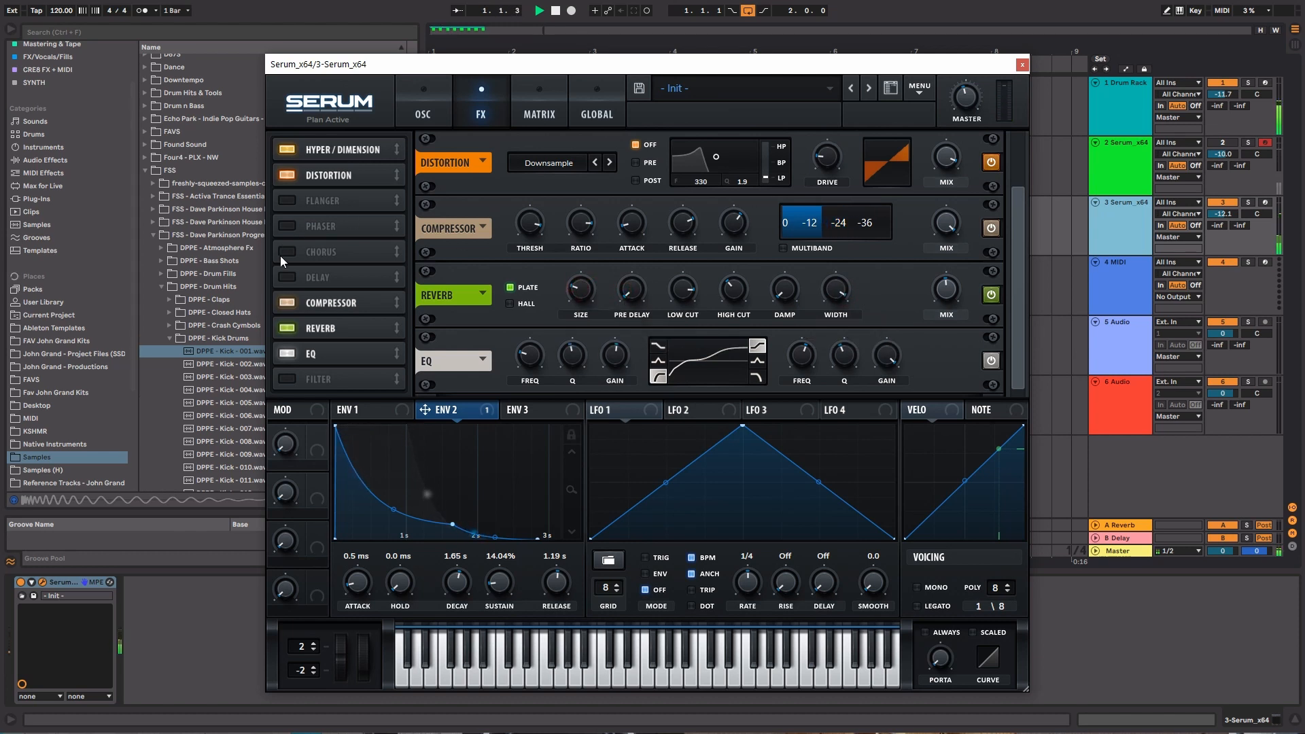
drag(583, 288, 584, 299)
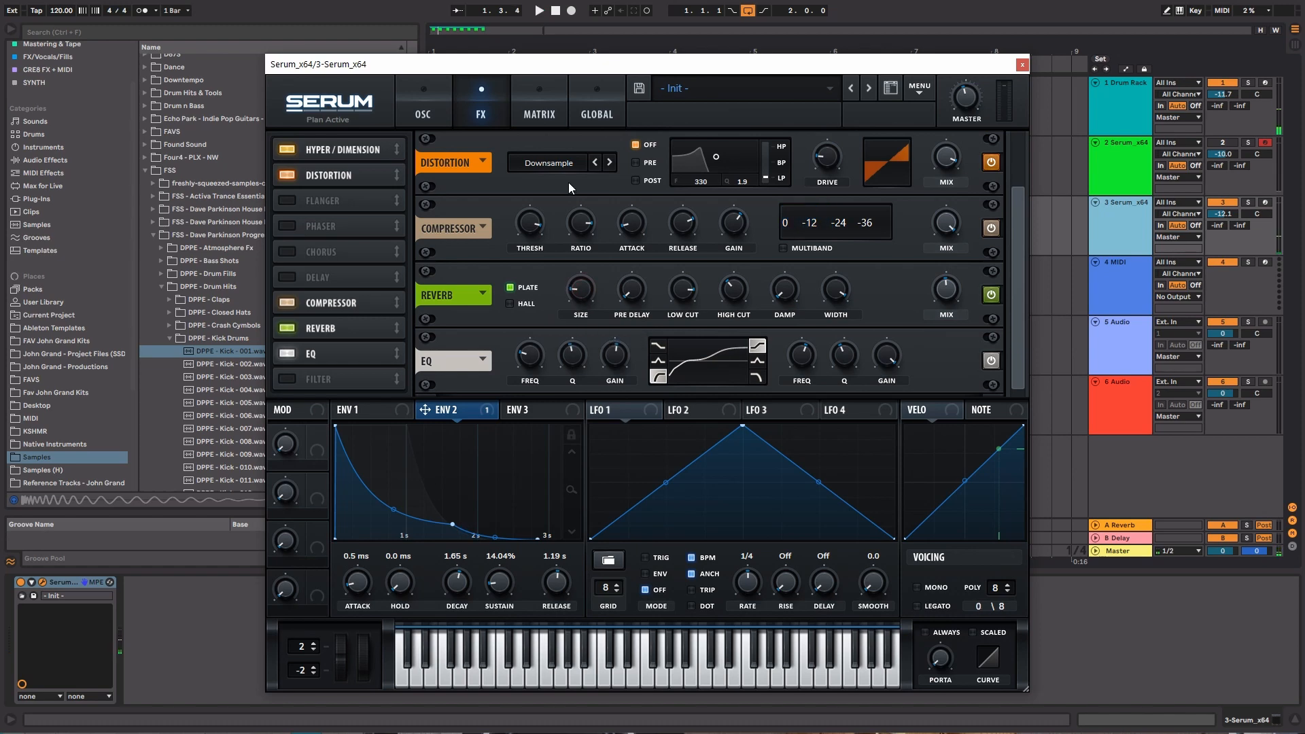
Return Serum to its oscillator view, open the favourite kits folder in the browser, and close the Serum window
click(361, 107)
click(421, 98)
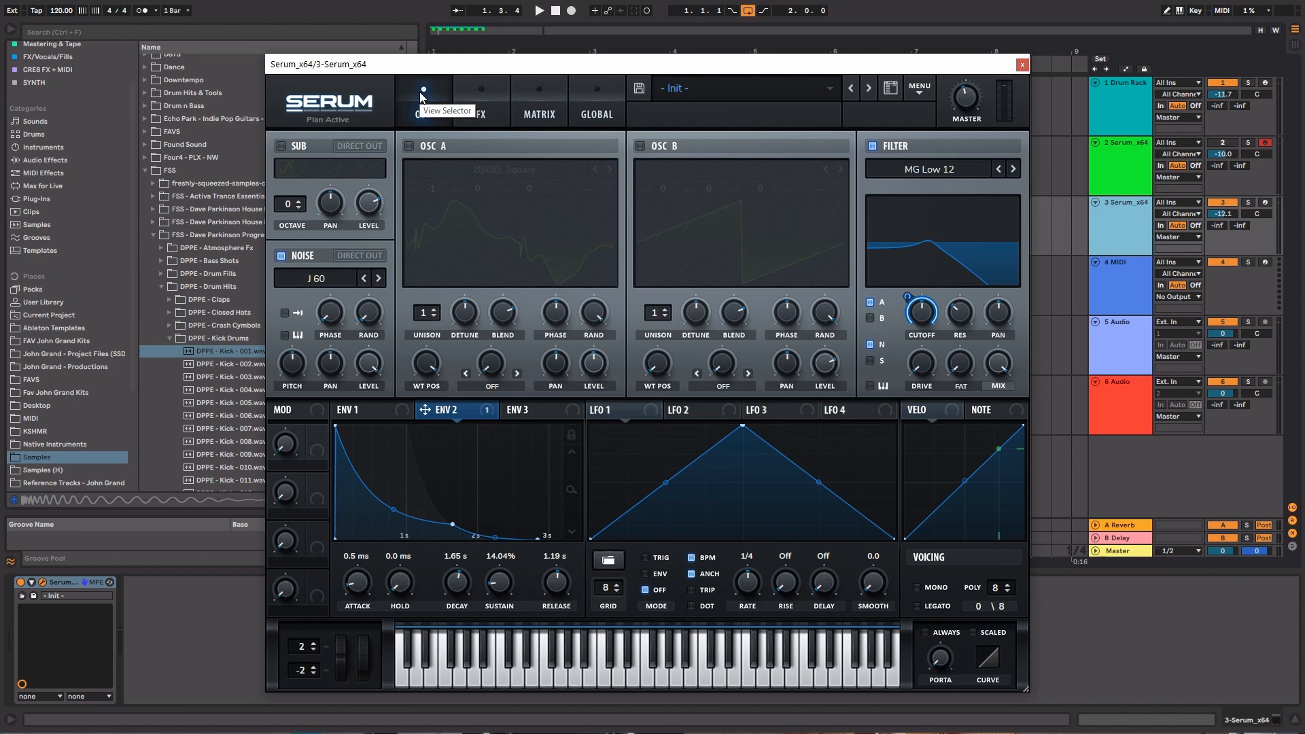
click(96, 394)
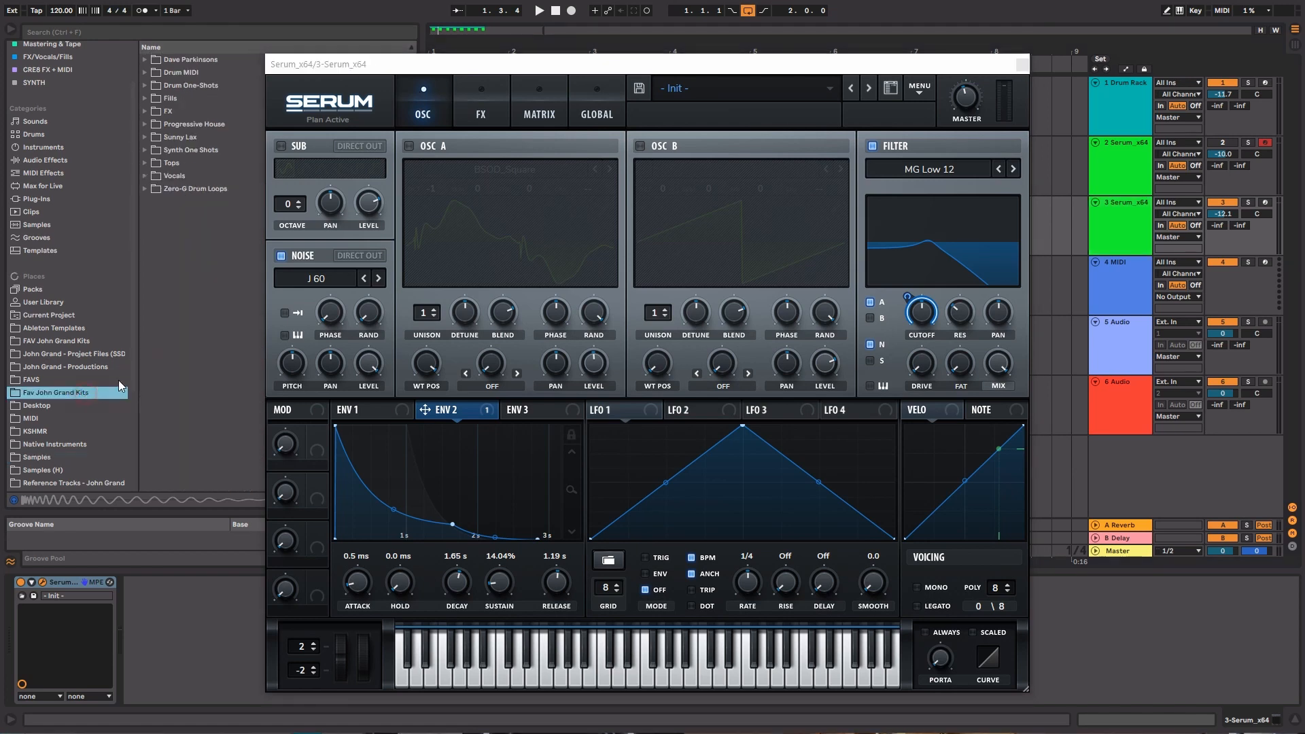
click(1021, 64)
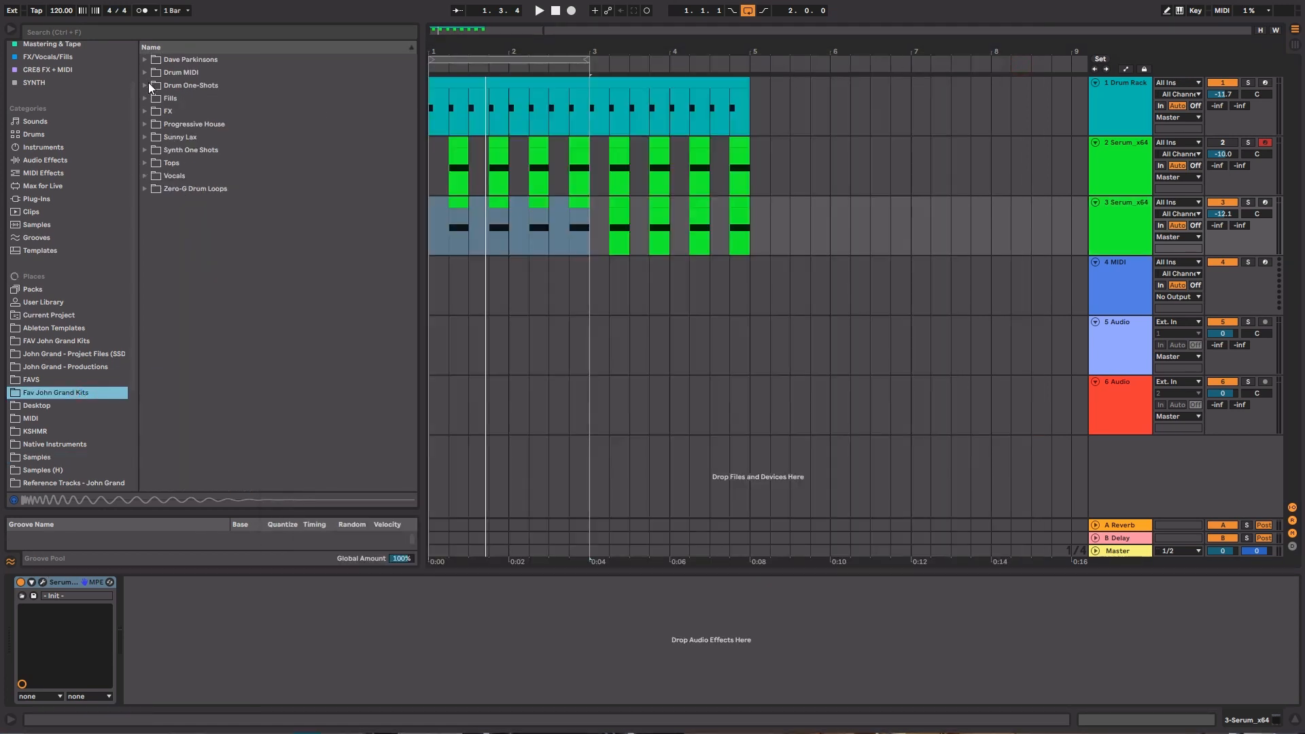
Browse the Drum One-Shots and Synth One Shots folders for samples
click(148, 83)
click(155, 171)
click(155, 171)
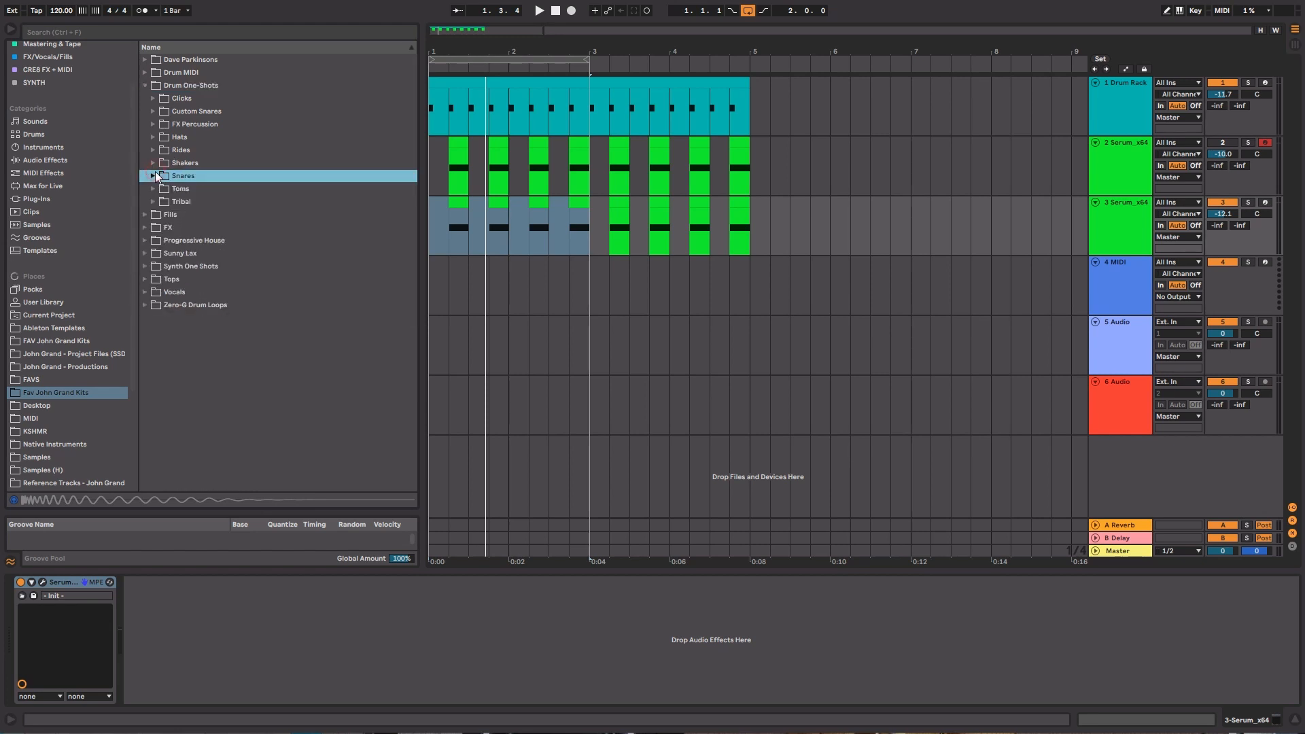
click(146, 267)
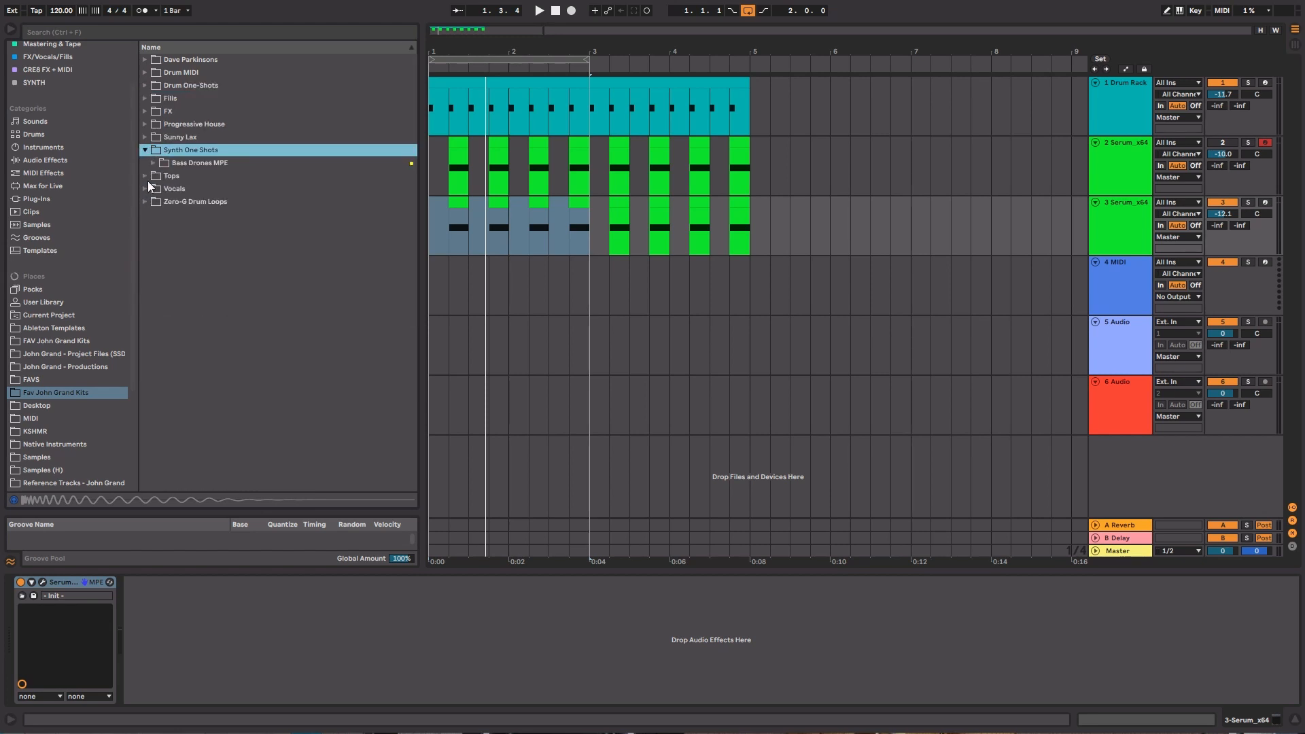